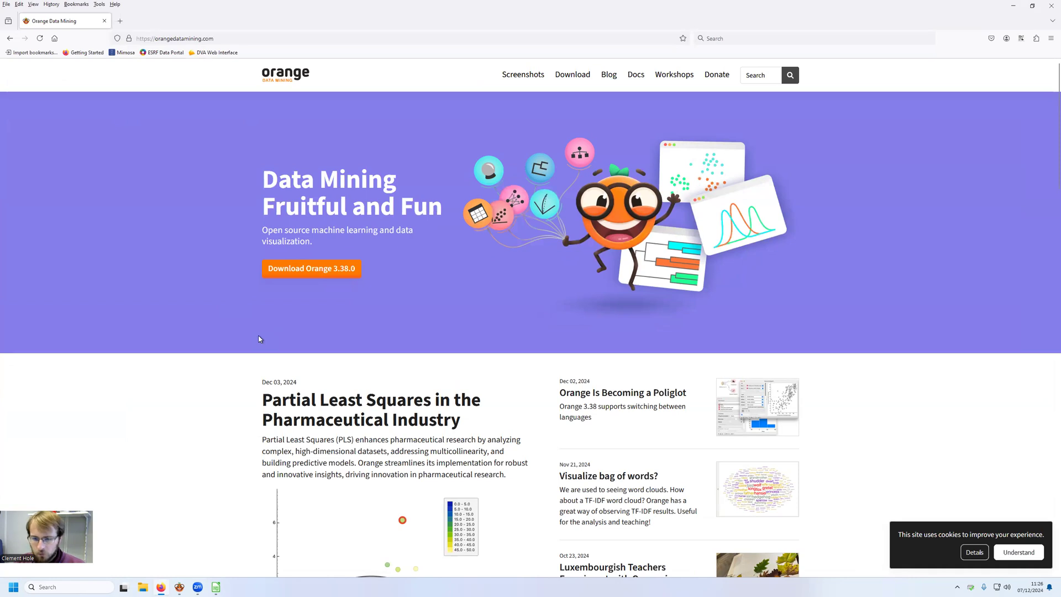
Step: Switch from the browser to the Orange workflow window and check where the add-ons option is found
left_click(1014, 7)
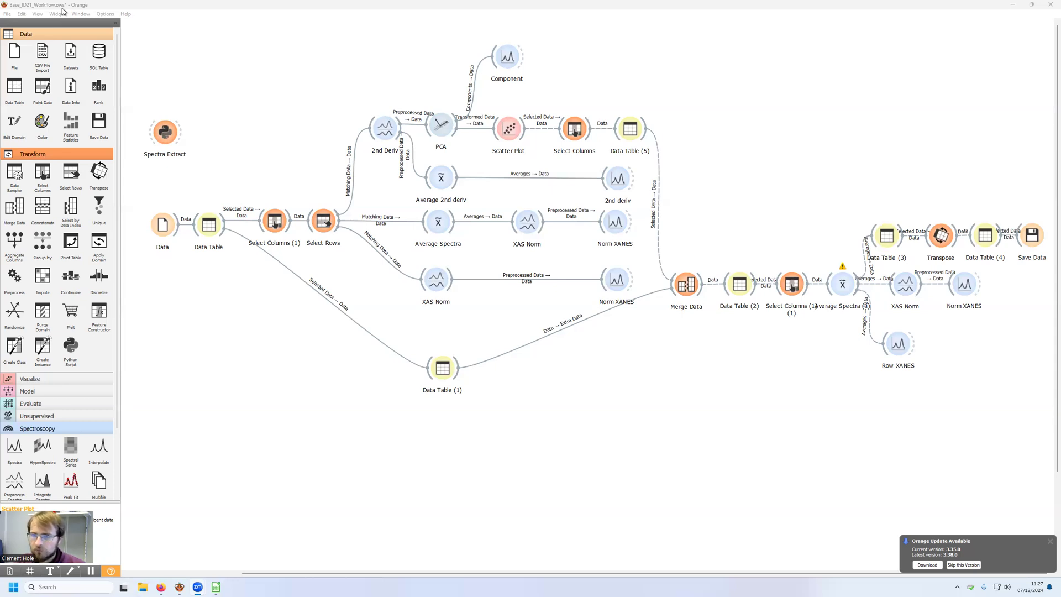
left_click(107, 15)
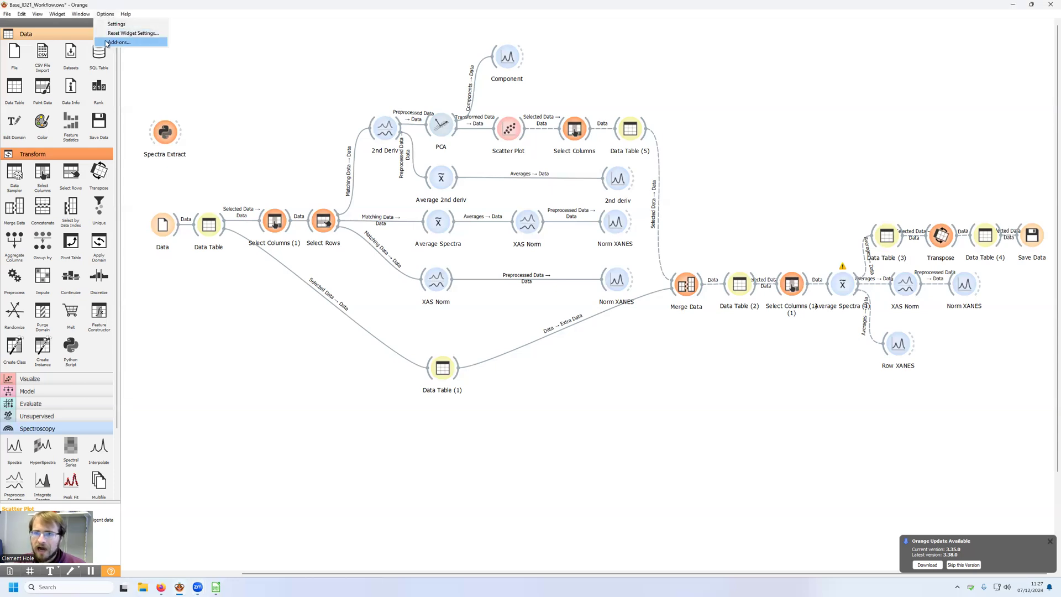
left_click(154, 6)
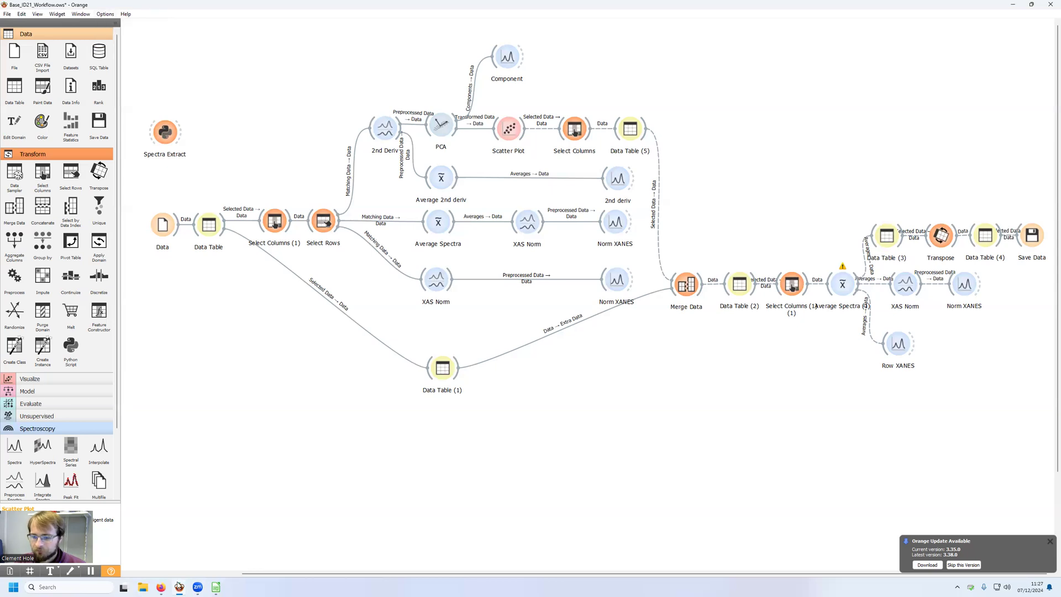
mouse_move(178, 584)
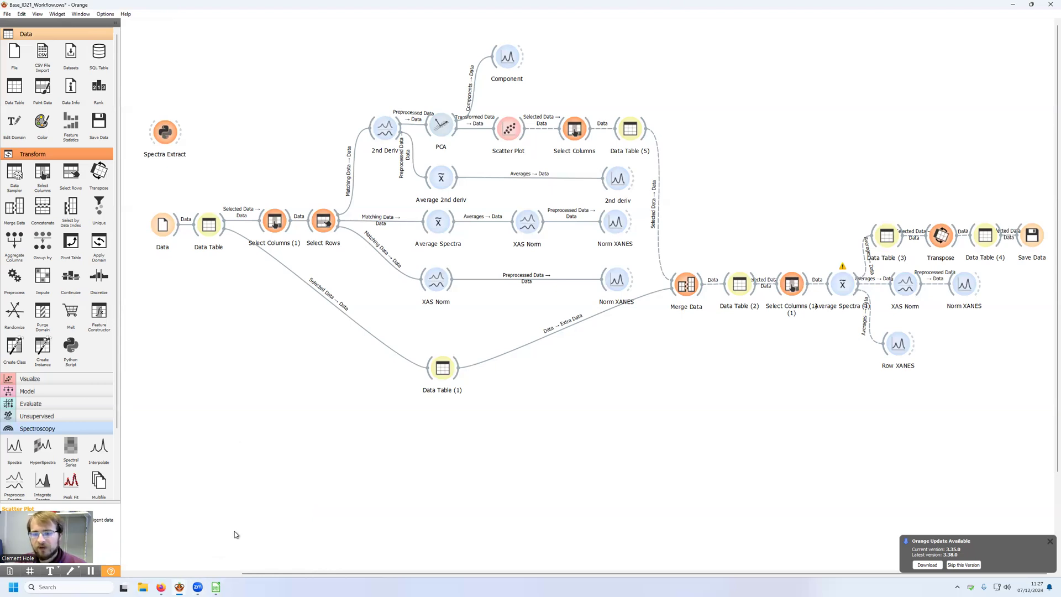
Step: Examine the scan rows and the energy column headers of blc15840_K_Clean.csv in LibreOffice Calc, and return to the Orange workflow
left_click(216, 586)
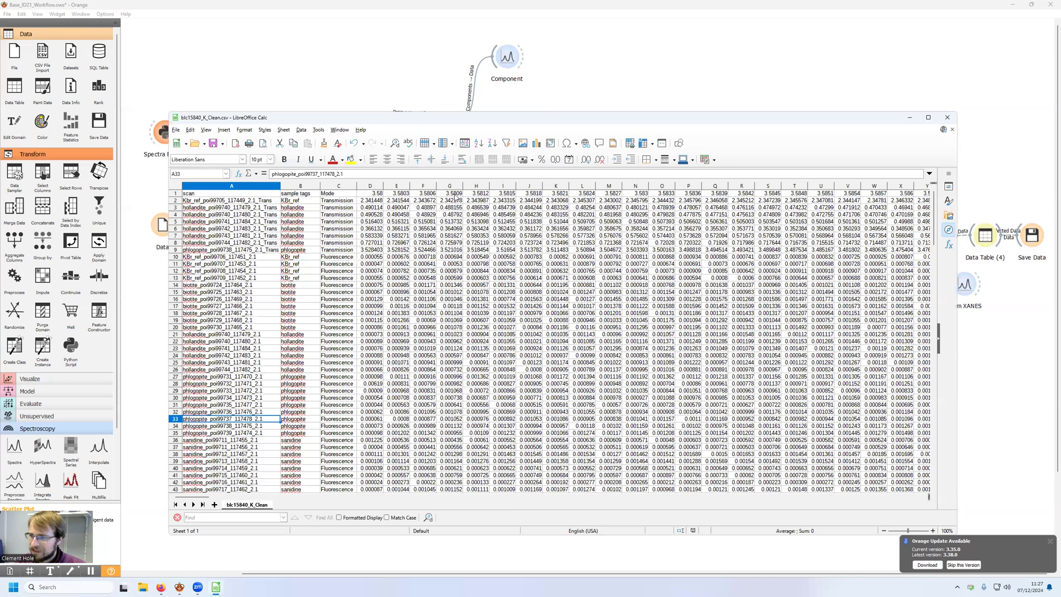
left_click(210, 193)
scroll(220, 425, "down", 2)
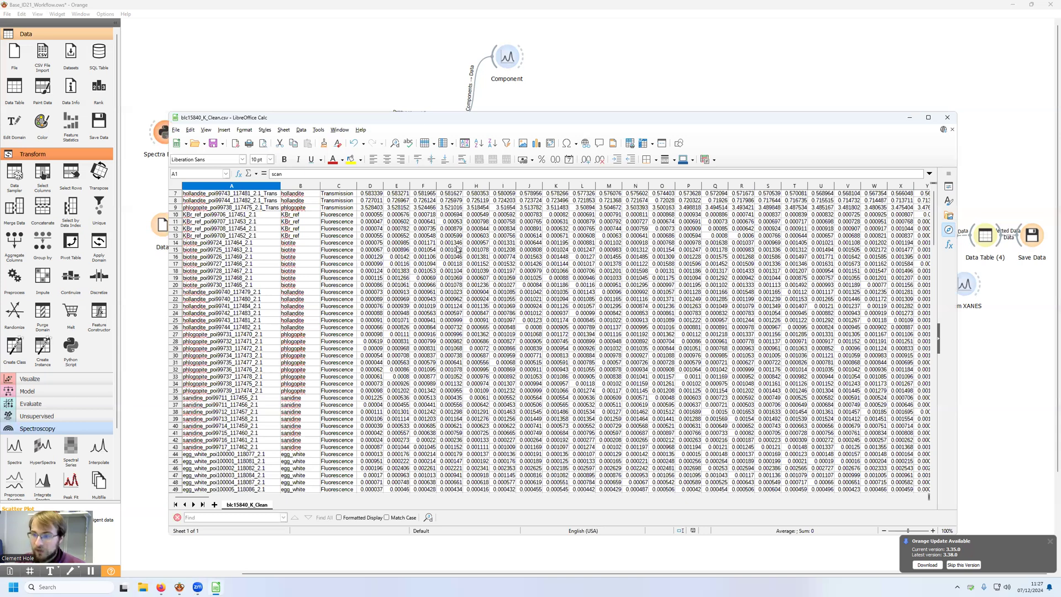
scroll(456, 248, "up", 2)
left_click(175, 207)
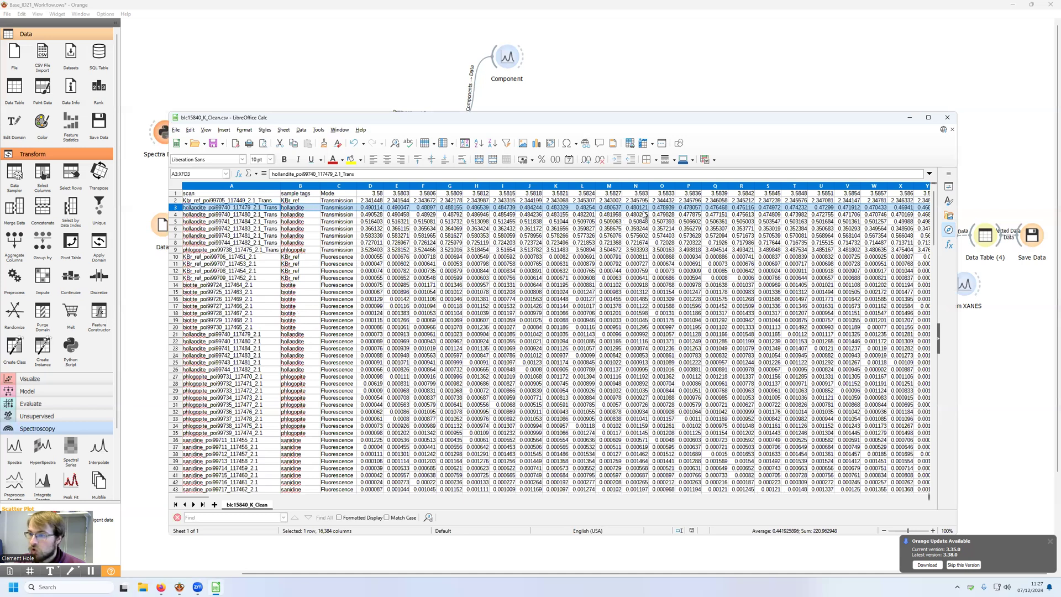
left_click(178, 194)
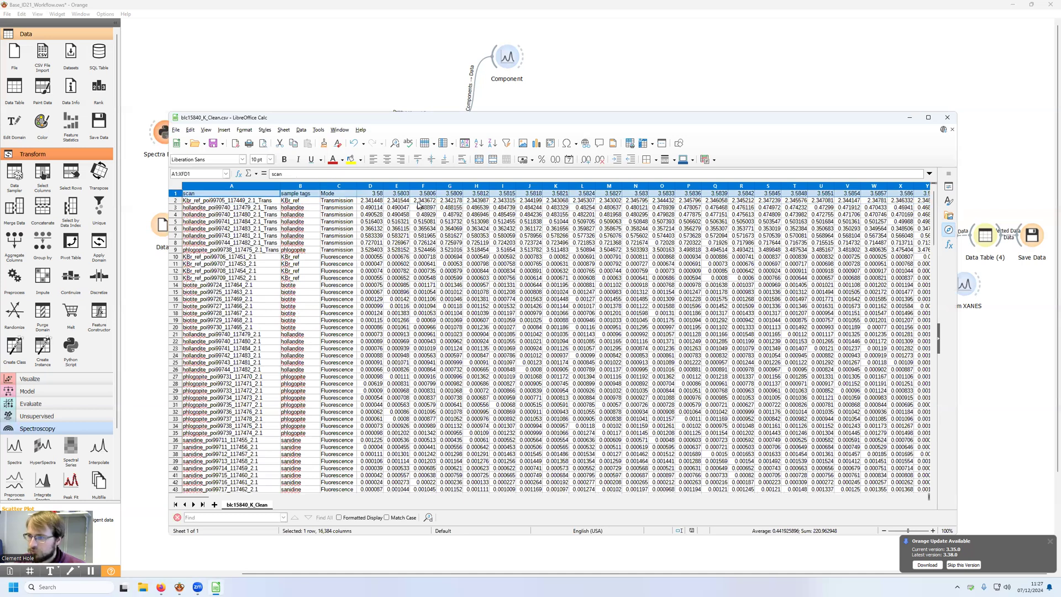
left_click(369, 196)
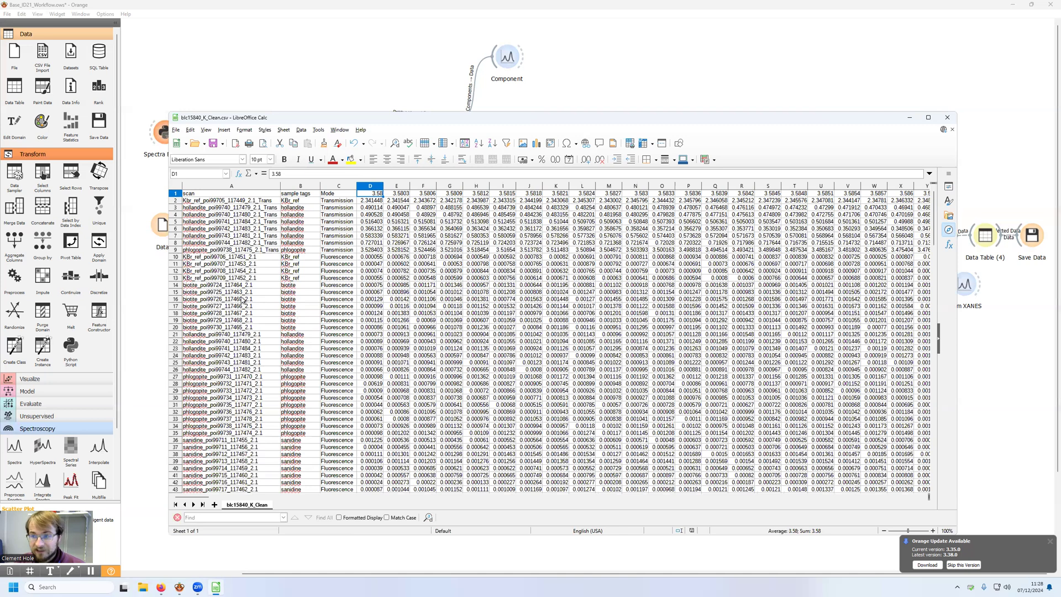
left_click(910, 116)
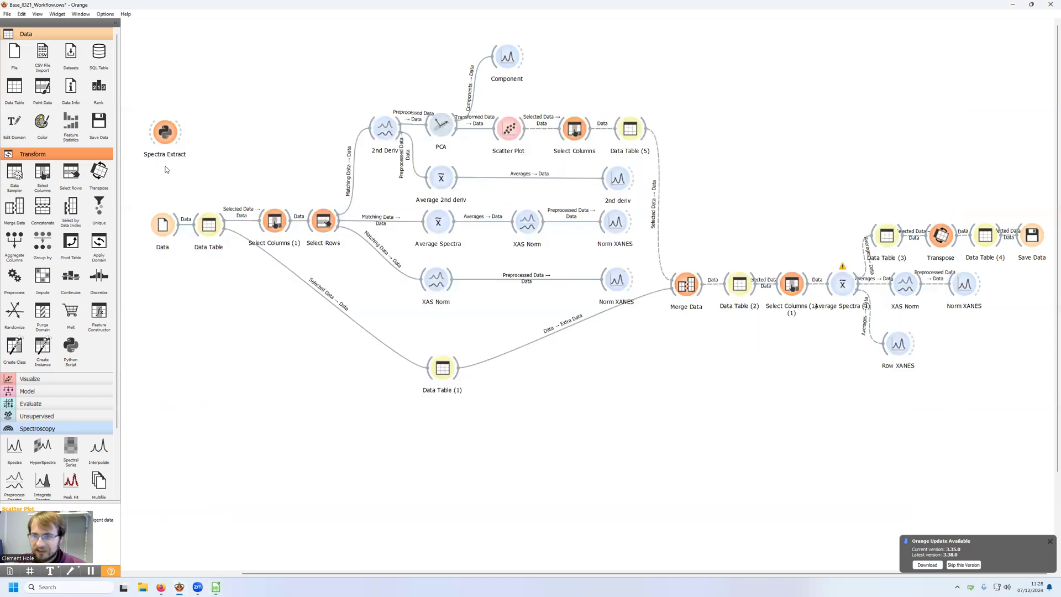
Step: Review the Spectra Extract script's input data and saving options, including the Orange output name and output path, and close it
double_click(167, 137)
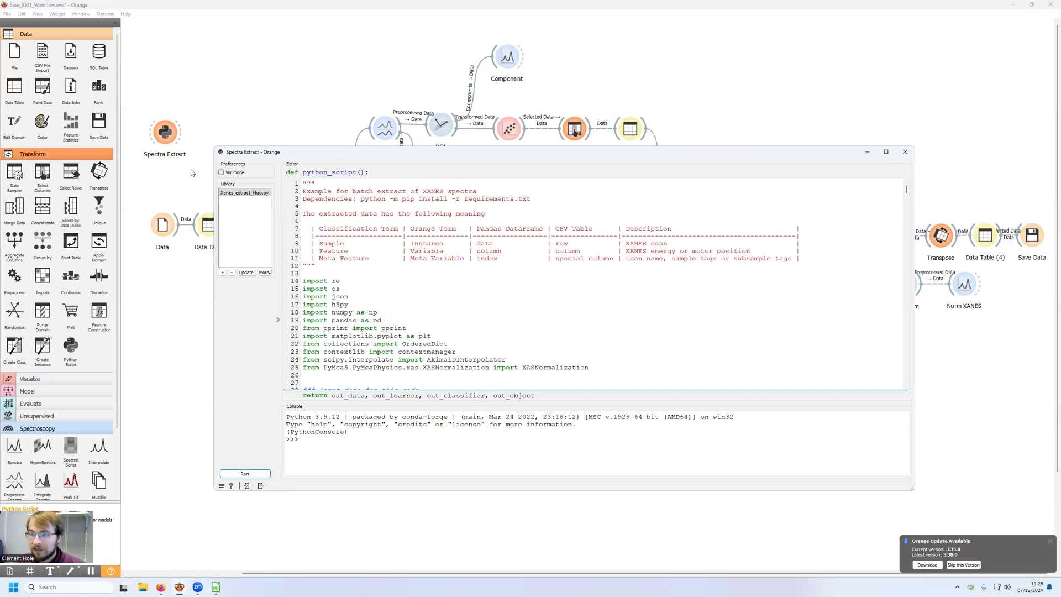
left_click(253, 470)
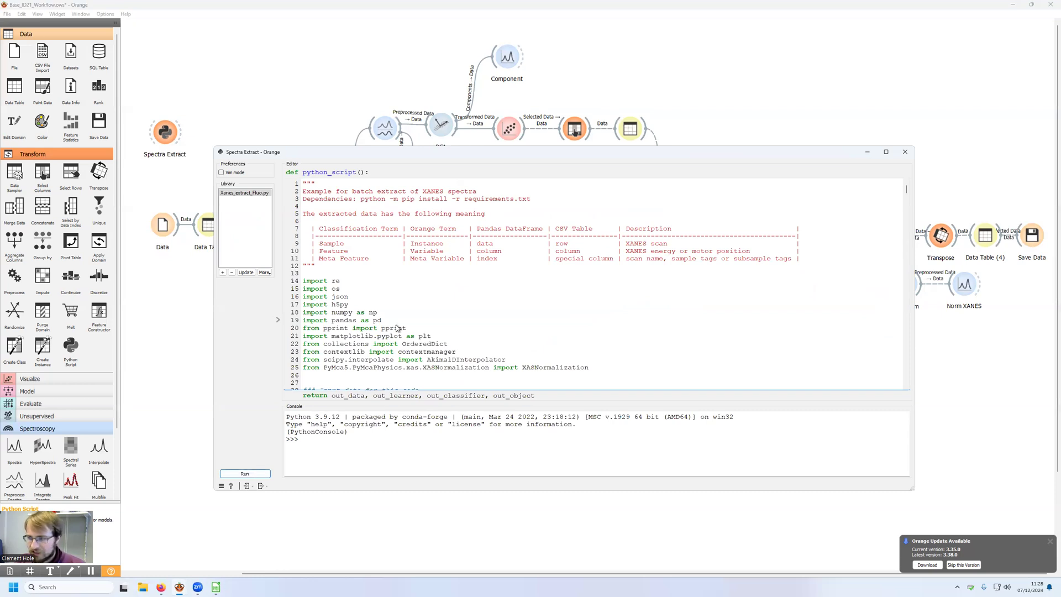
scroll(402, 291, "down", 3)
scroll(403, 291, "down", 4)
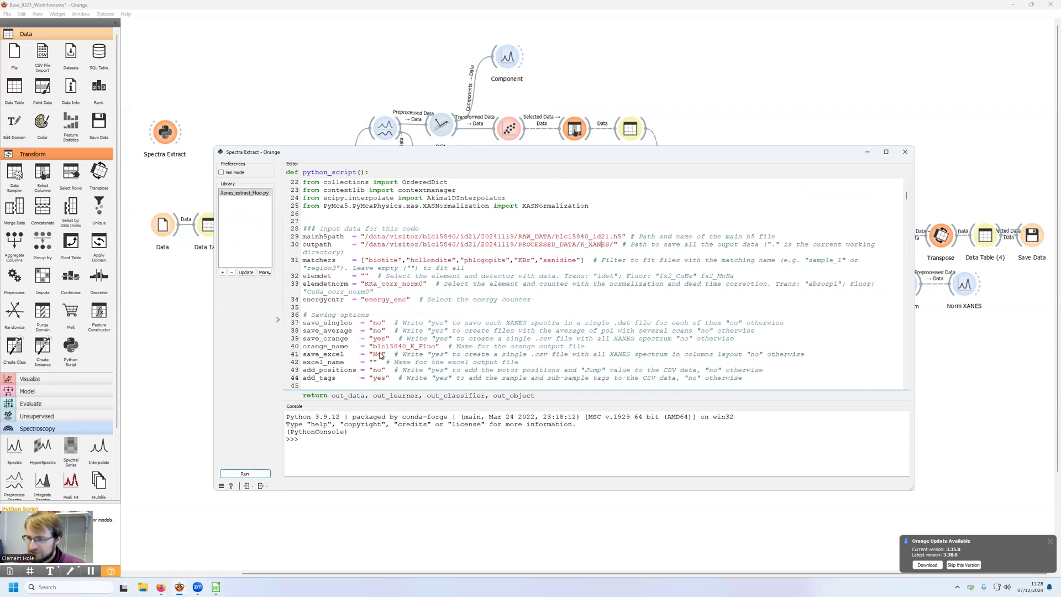
left_click_drag(370, 347, 431, 348)
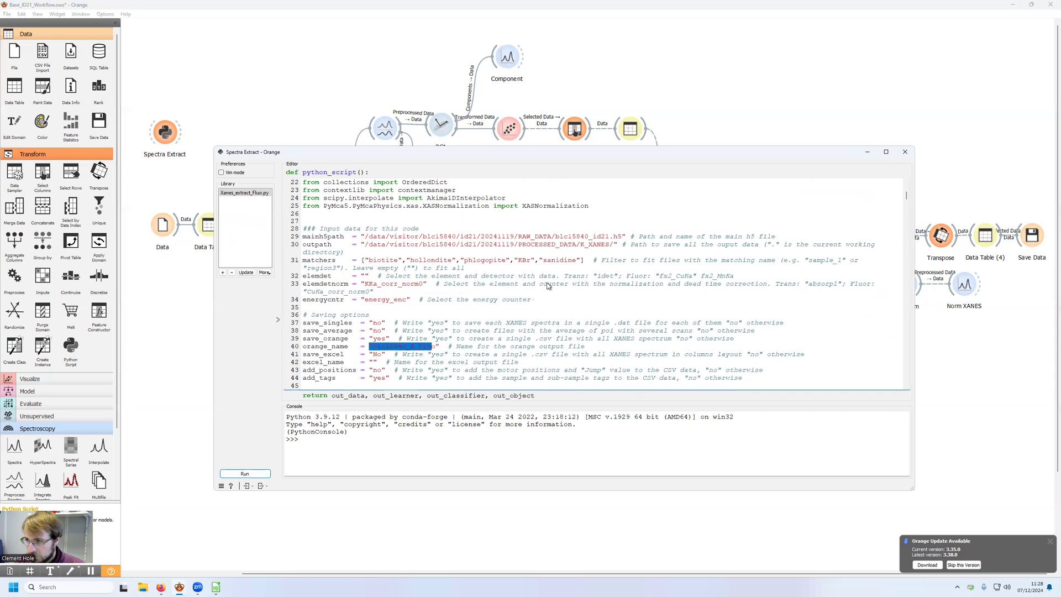
left_click_drag(363, 248, 474, 250)
left_click(579, 248)
left_click(458, 250)
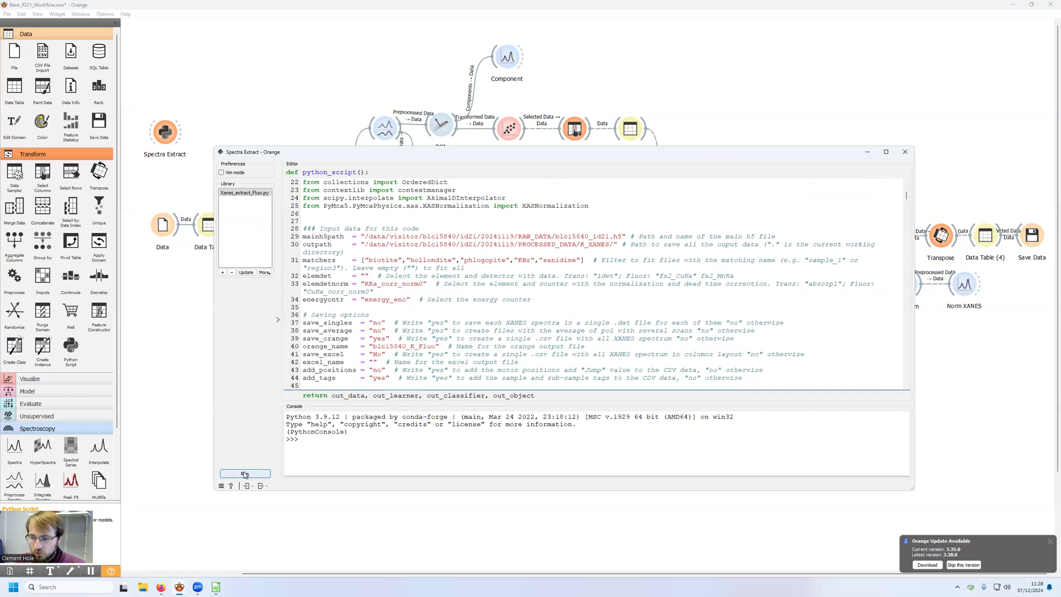
left_click(906, 152)
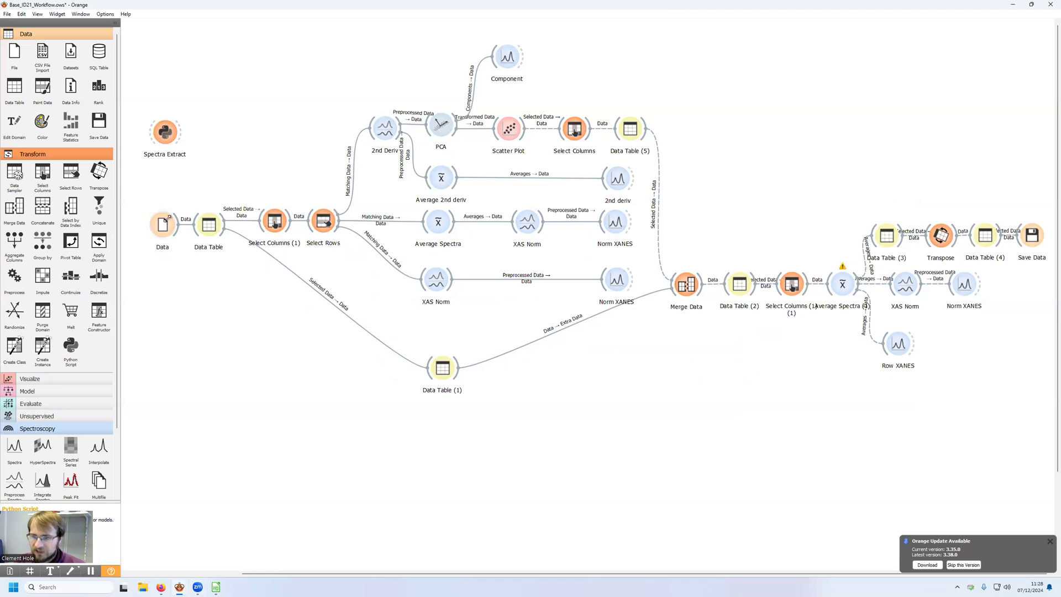
Step: Check the Data file widget, and examine the scan, sample tags and Mode columns of the source CSV in LibreOffice Calc
double_click(162, 223)
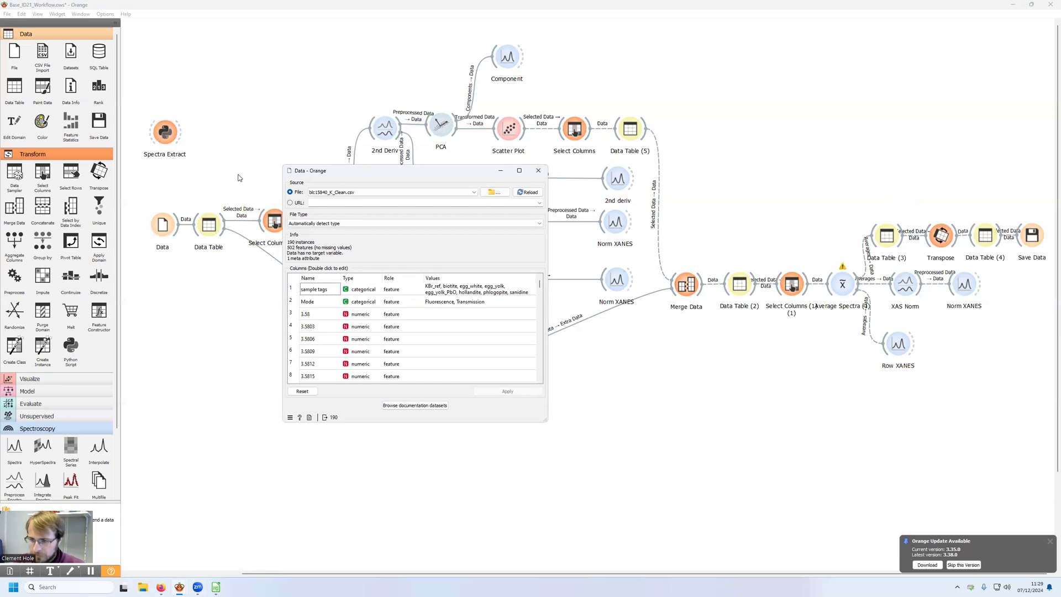
left_click(216, 587)
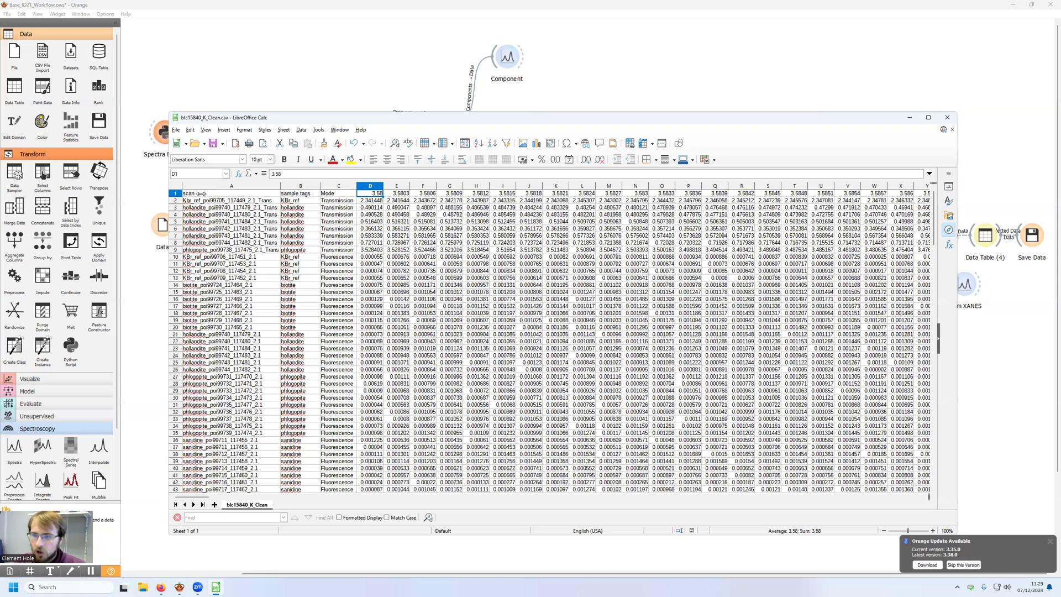
left_click(201, 194)
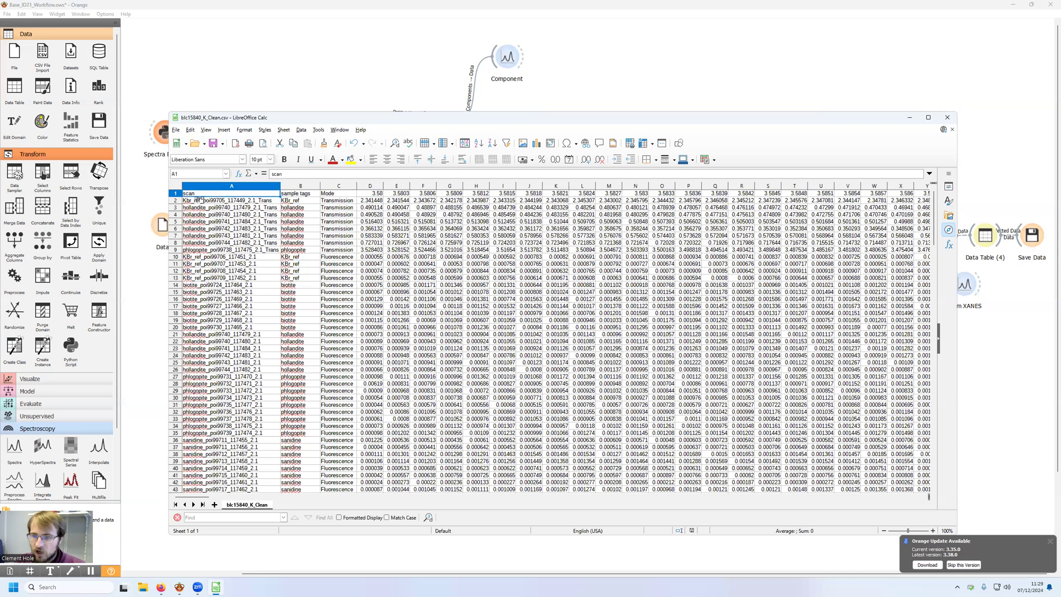
left_click(190, 258)
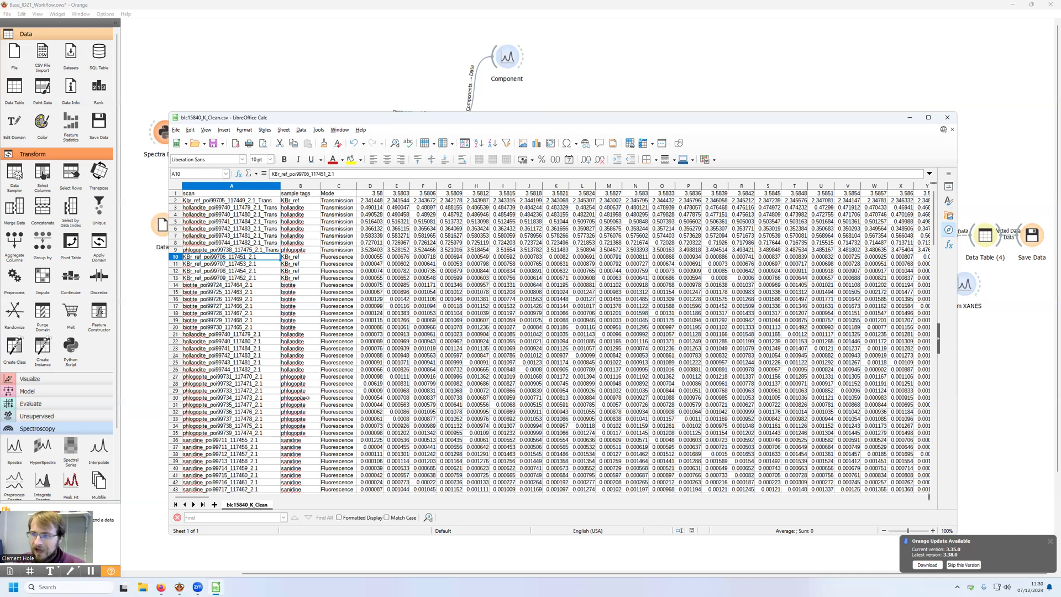
left_click(330, 195)
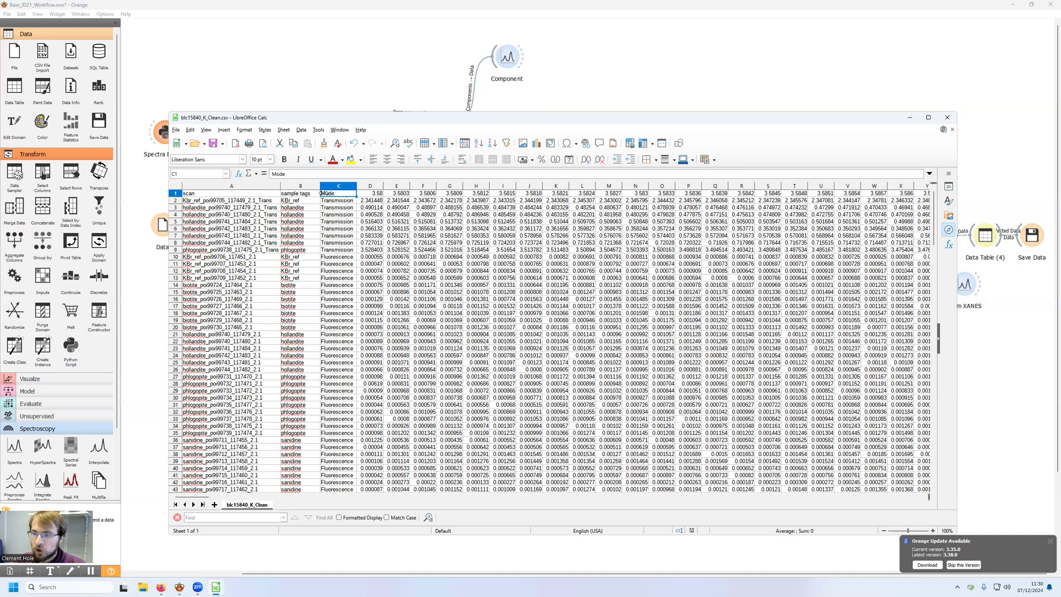
left_click(336, 200)
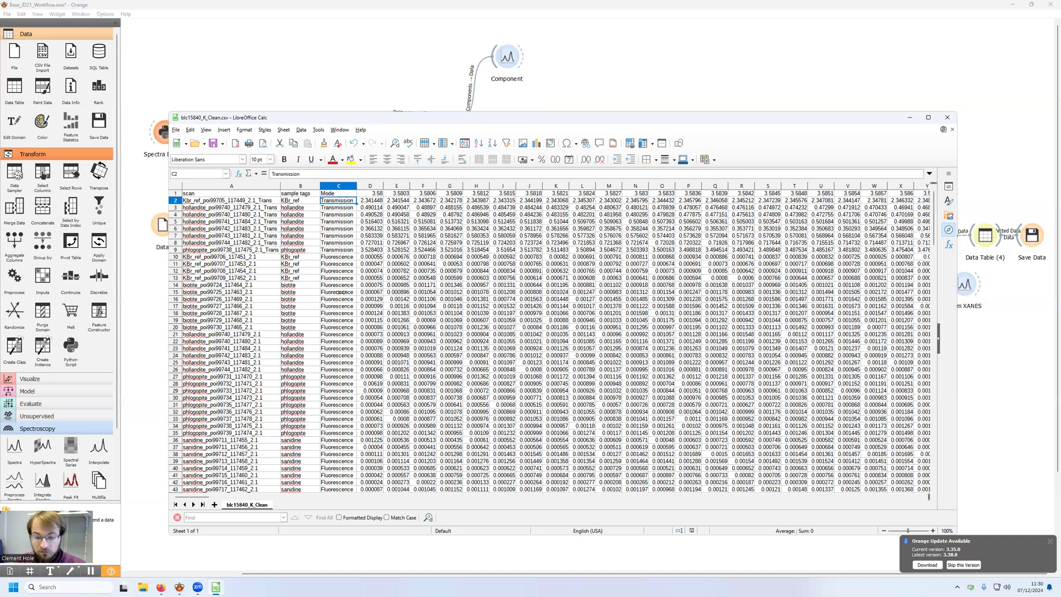
left_click(947, 117)
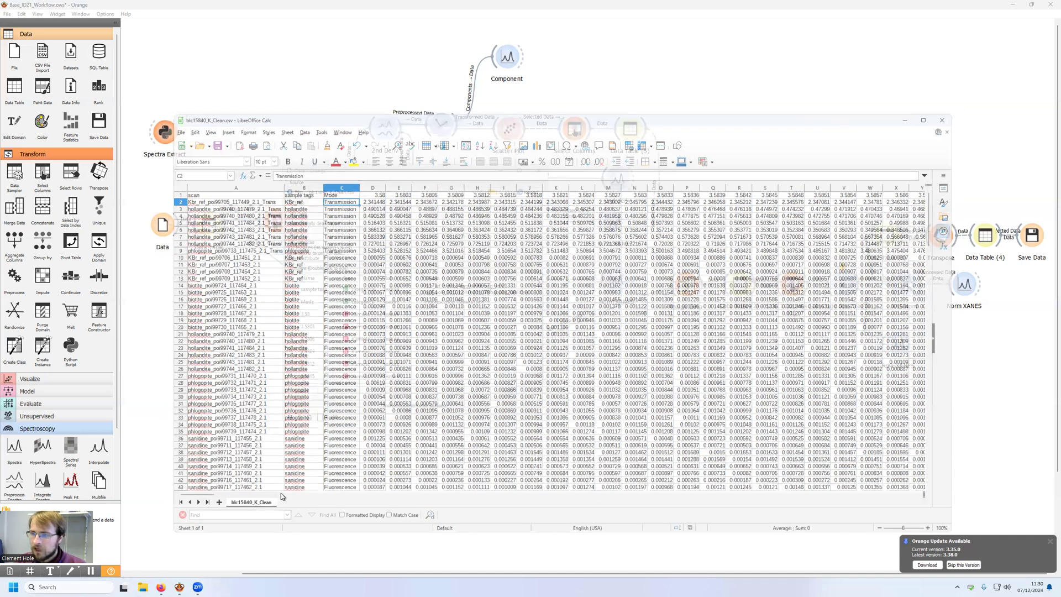
Step: Examine the types and roles of all columns in the Data file widget, from sample tags through the scan column
double_click(162, 227)
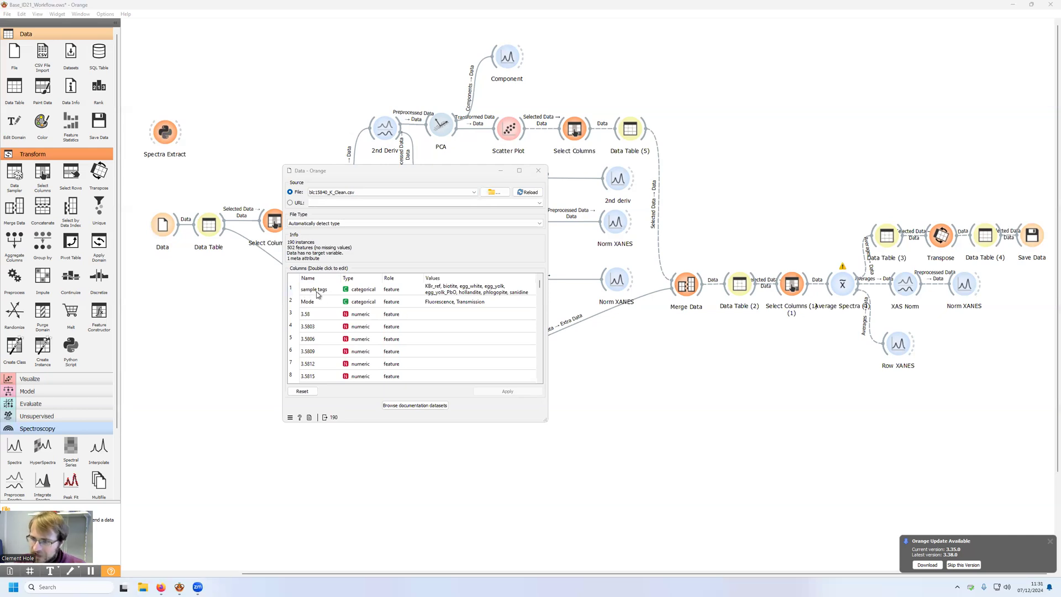
scroll(317, 295, "down", 1)
scroll(318, 295, "down", 20)
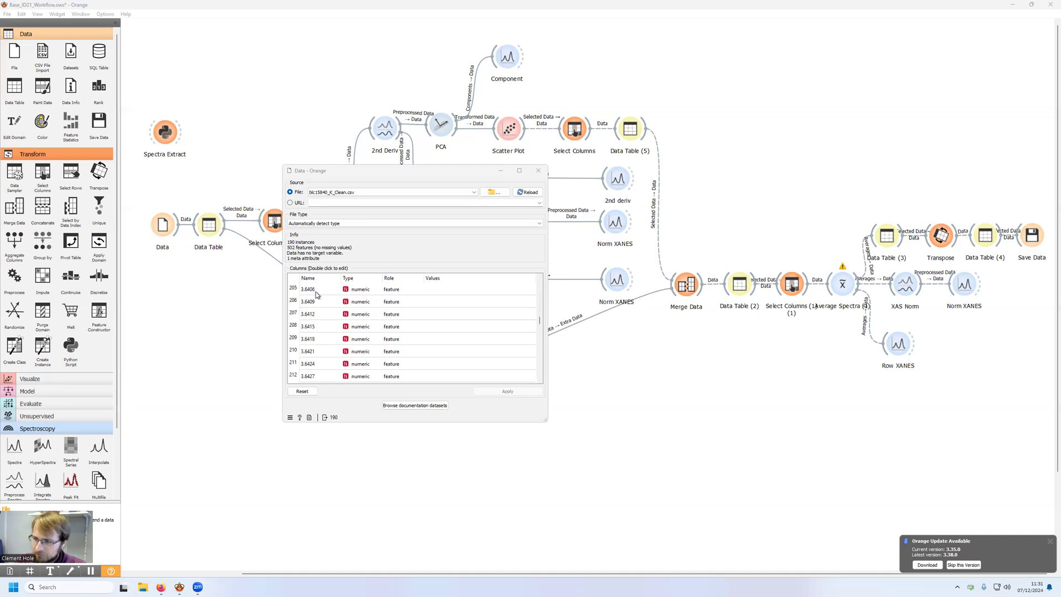
left_click_drag(539, 317, 540, 375)
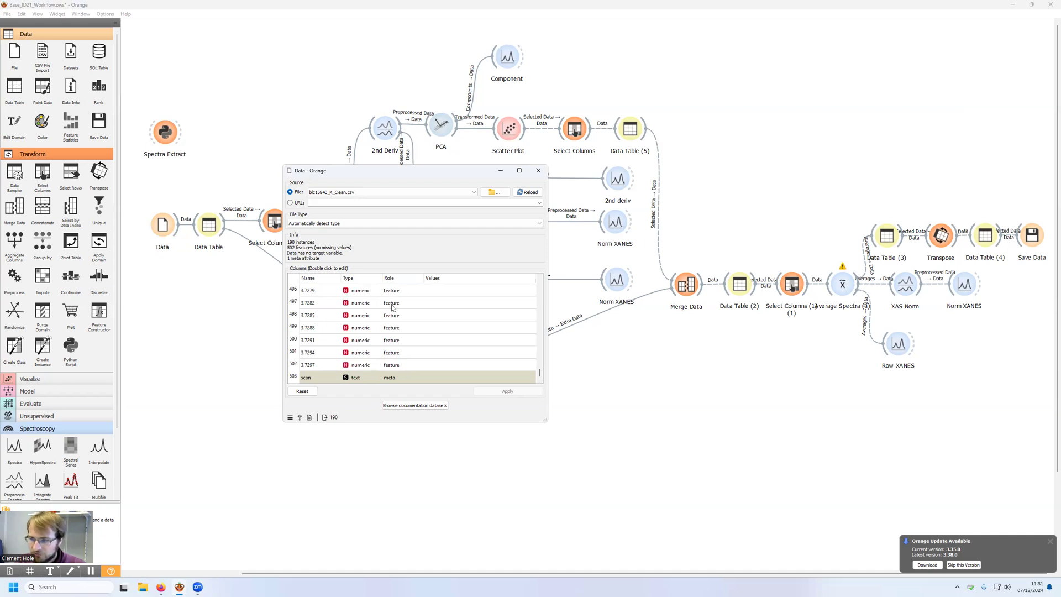
left_click_drag(540, 373, 545, 282)
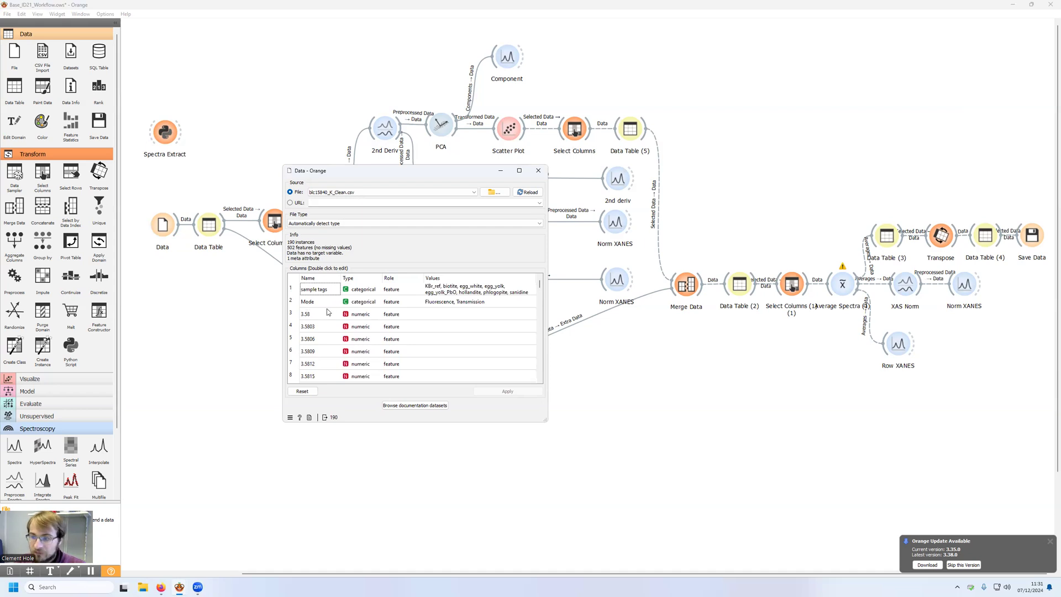
Step: Set the role of the sample tags and Mode columns to meta, apply the change and close the Data widget
double_click(393, 290)
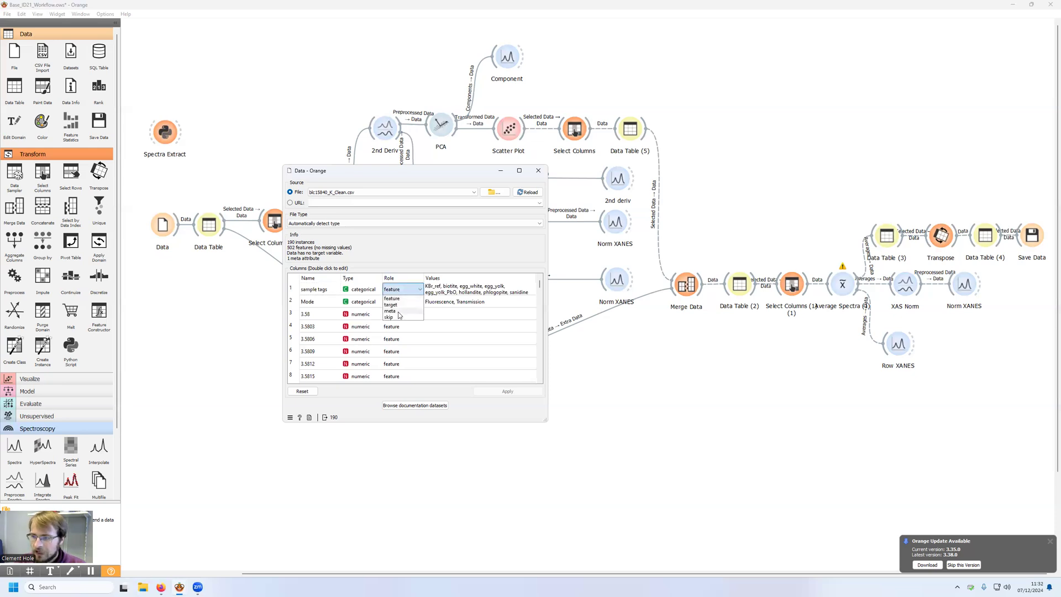
left_click(399, 313)
double_click(393, 302)
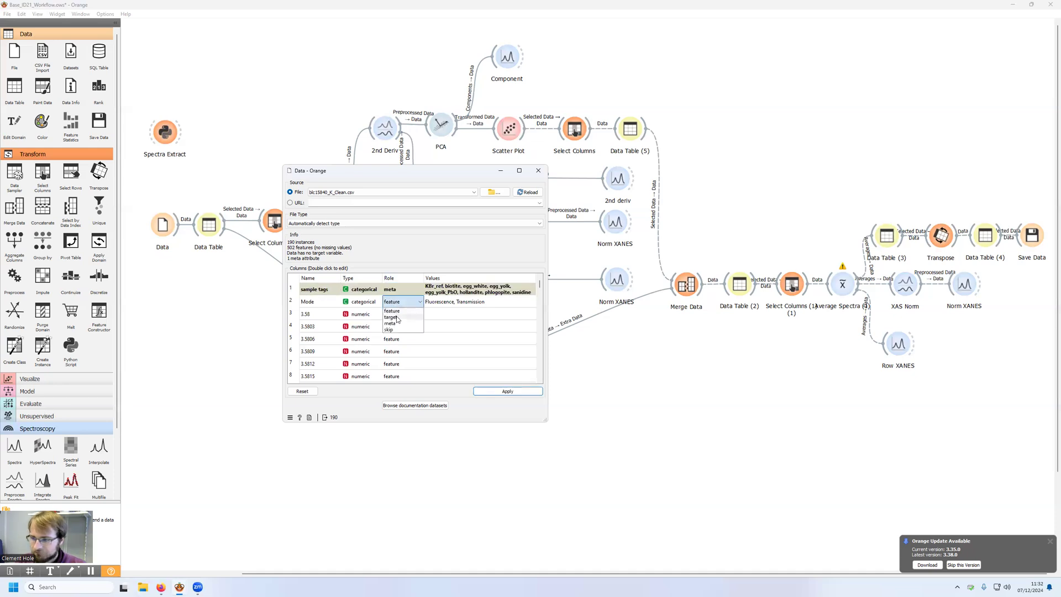
left_click(397, 324)
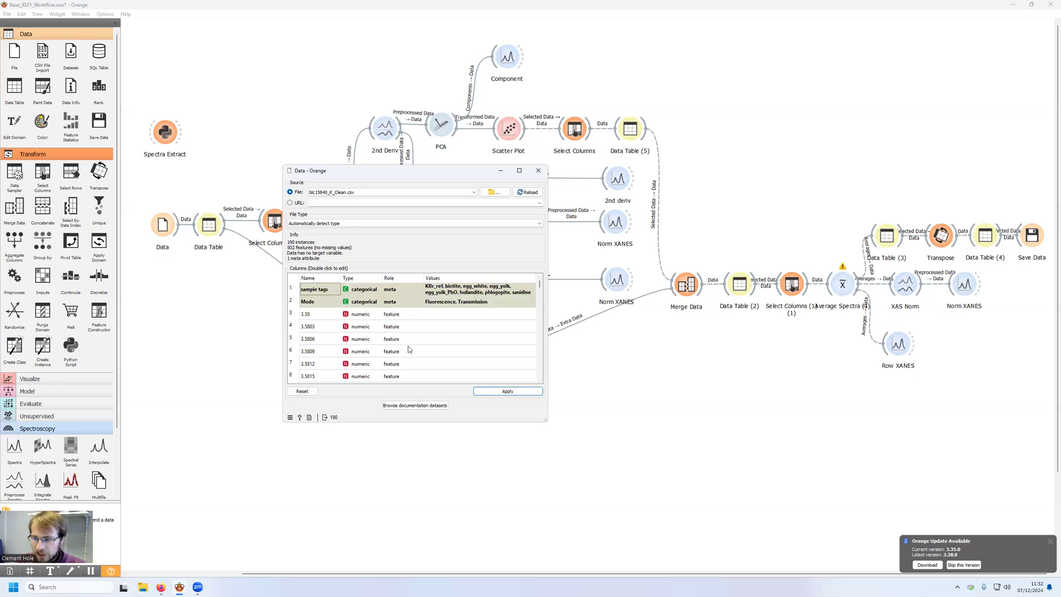
left_click(500, 391)
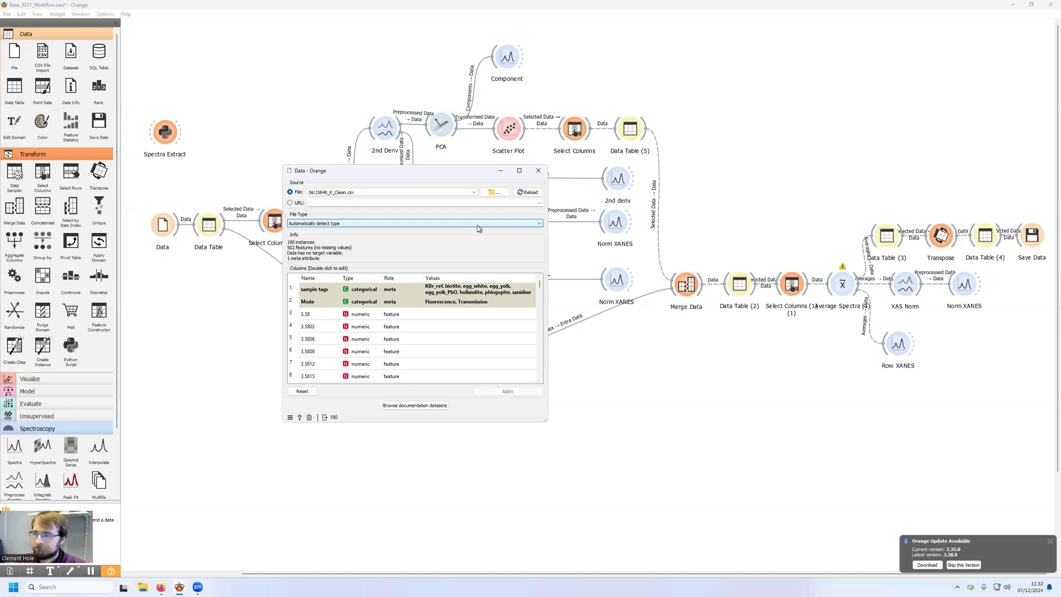
left_click(538, 170)
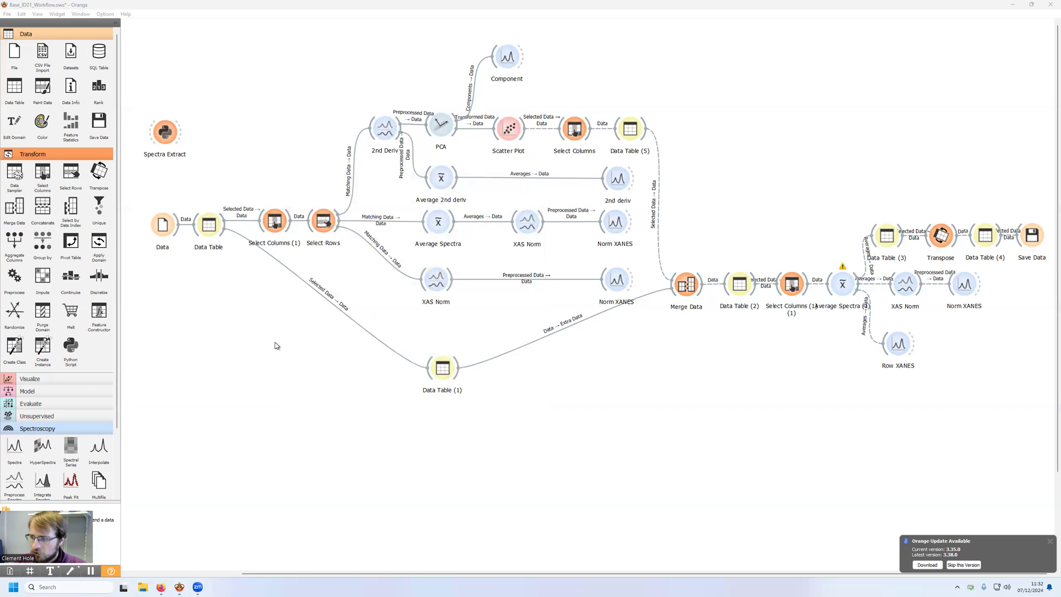
Step: Inspect the loaded spectra and their meta columns in the first Data Table widget
double_click(209, 225)
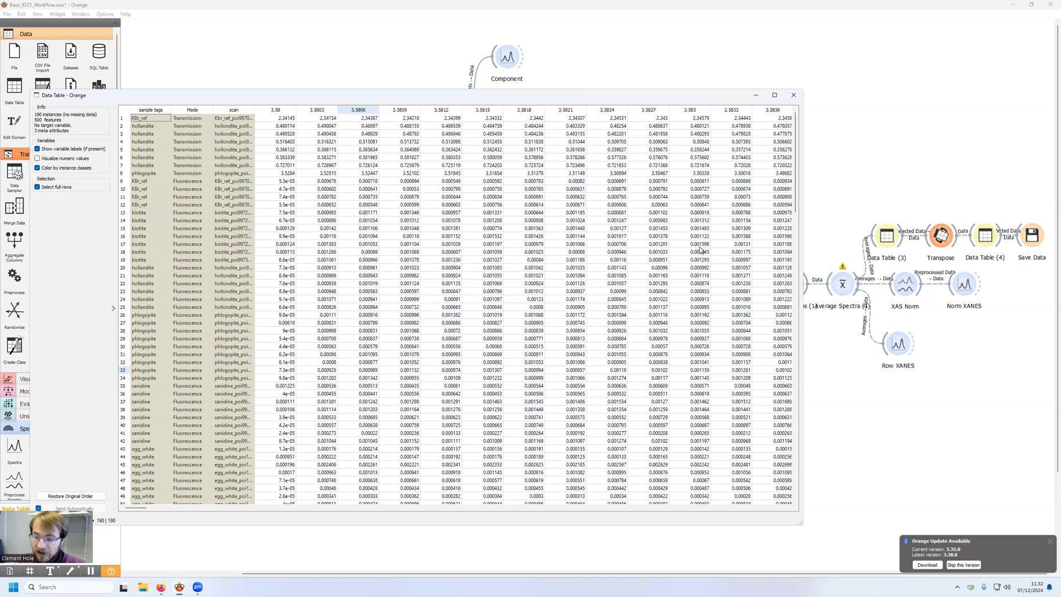
left_click(793, 95)
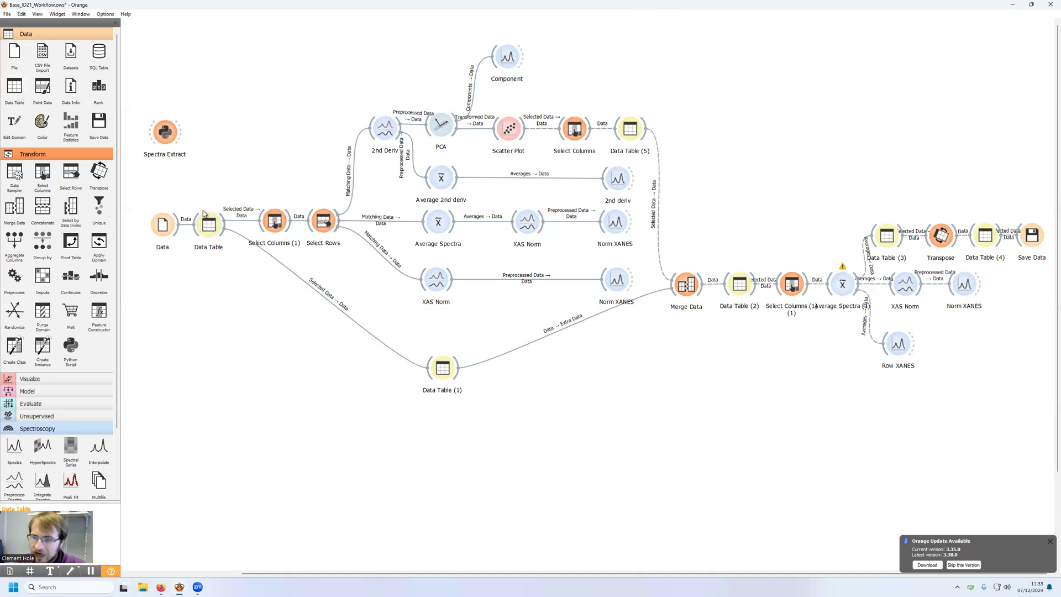
left_click_drag(223, 237, 252, 326)
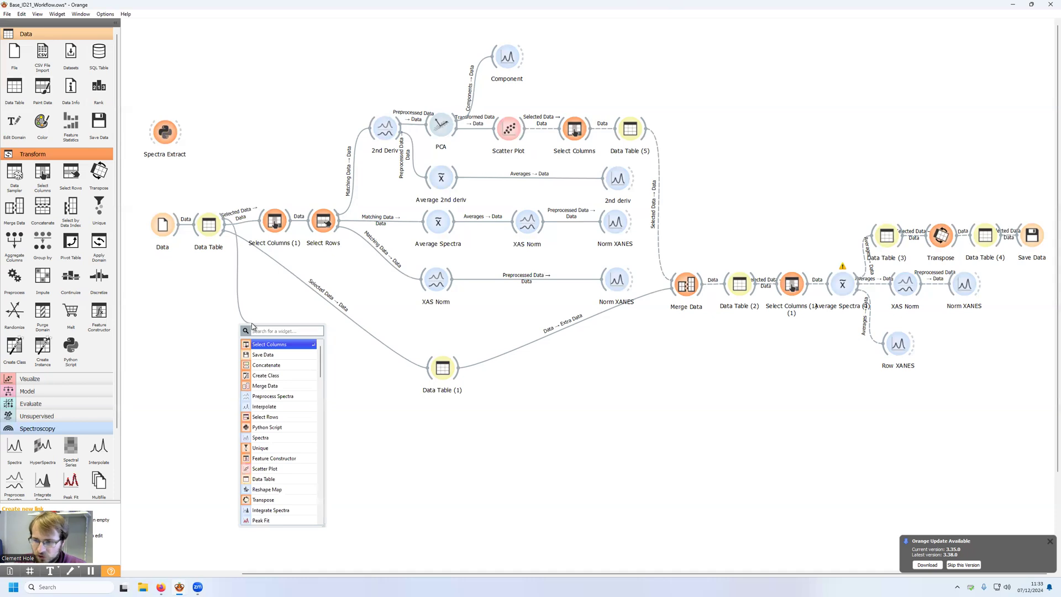
type("tab")
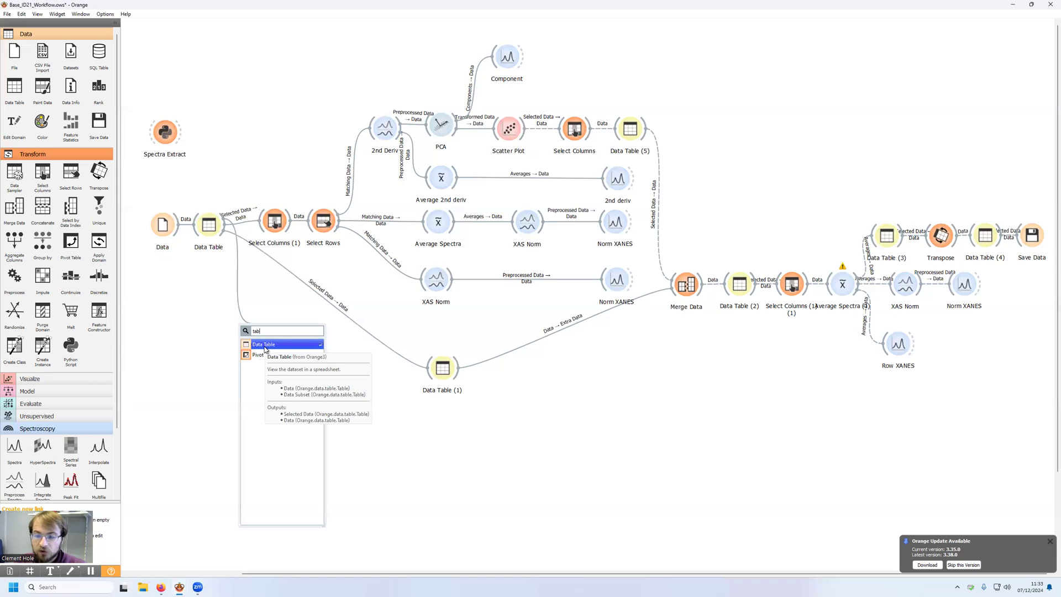
key("BackSpace")
key("BackSpace")
key("BackSpace")
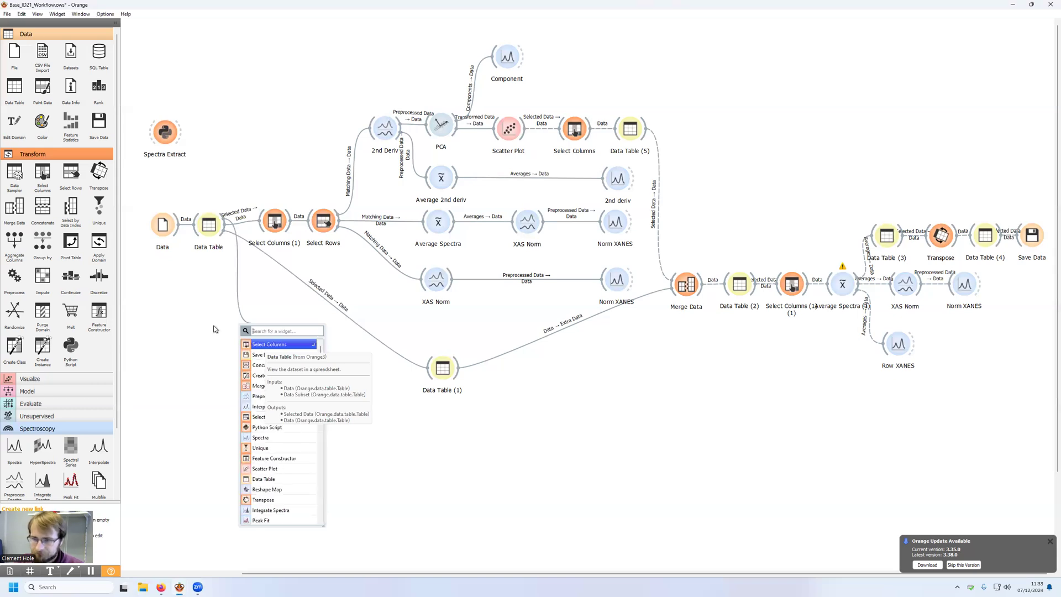
left_click(206, 322)
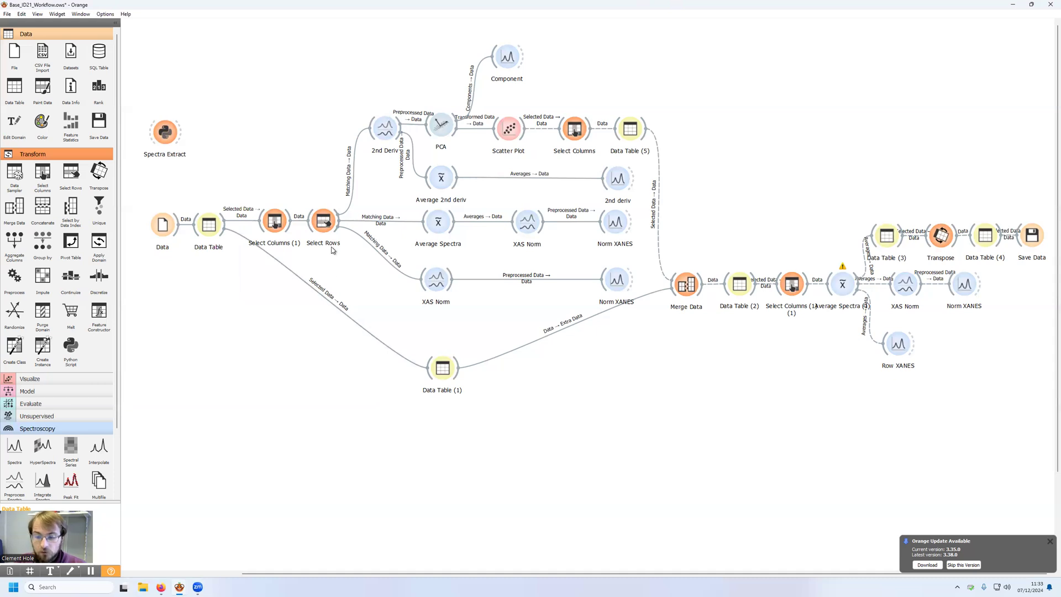
Step: In Select Columns (1), try moving sample tags from the metas to the features, return it to the metas and close the widget
double_click(275, 219)
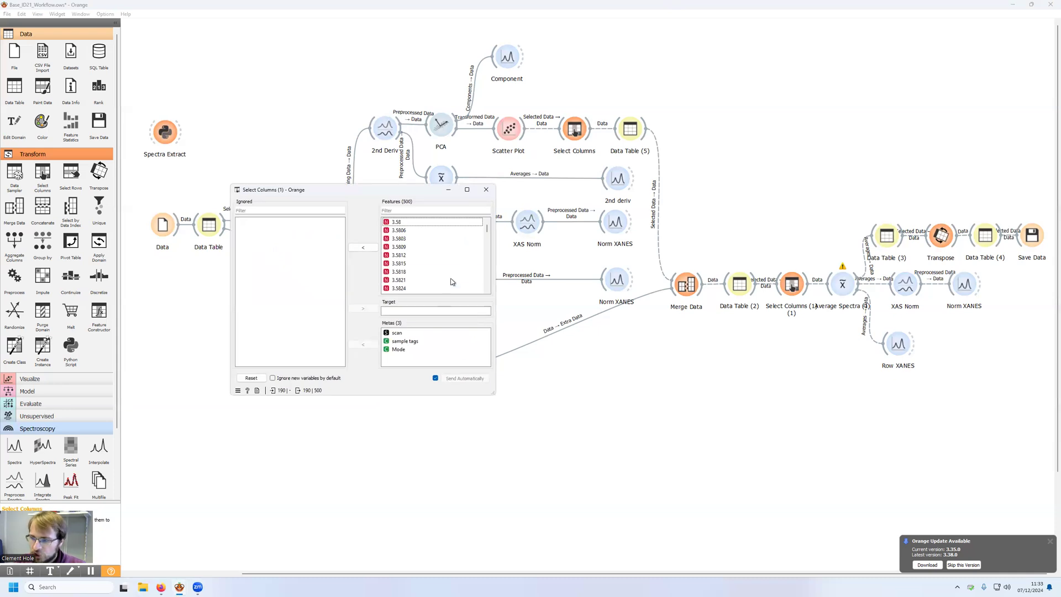
mouse_move(487, 227)
left_mouse_down()
mouse_move(488, 282)
mouse_move(487, 211)
left_mouse_up()
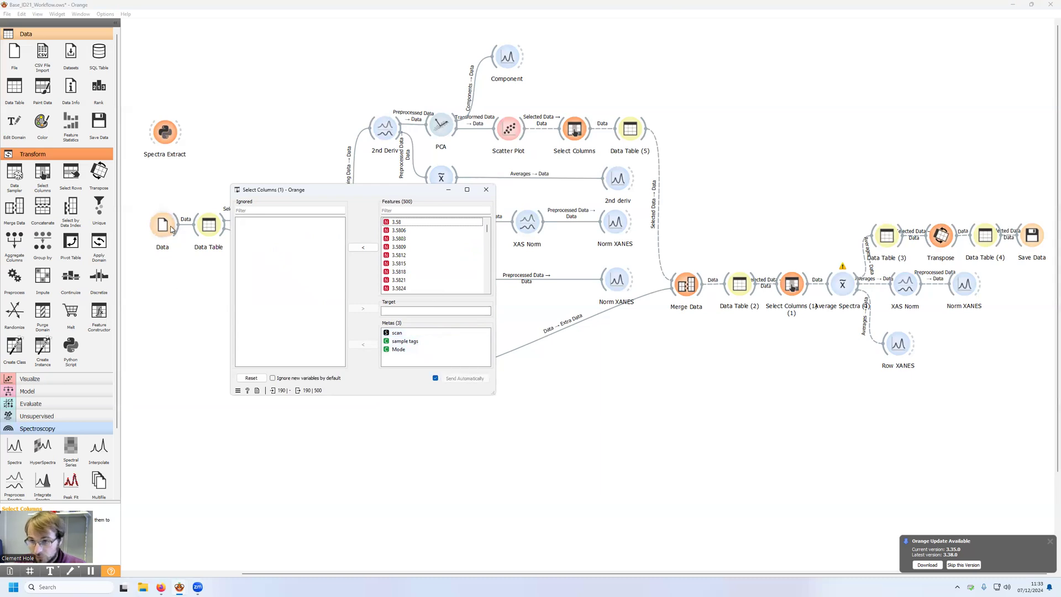
left_click_drag(405, 341, 408, 222)
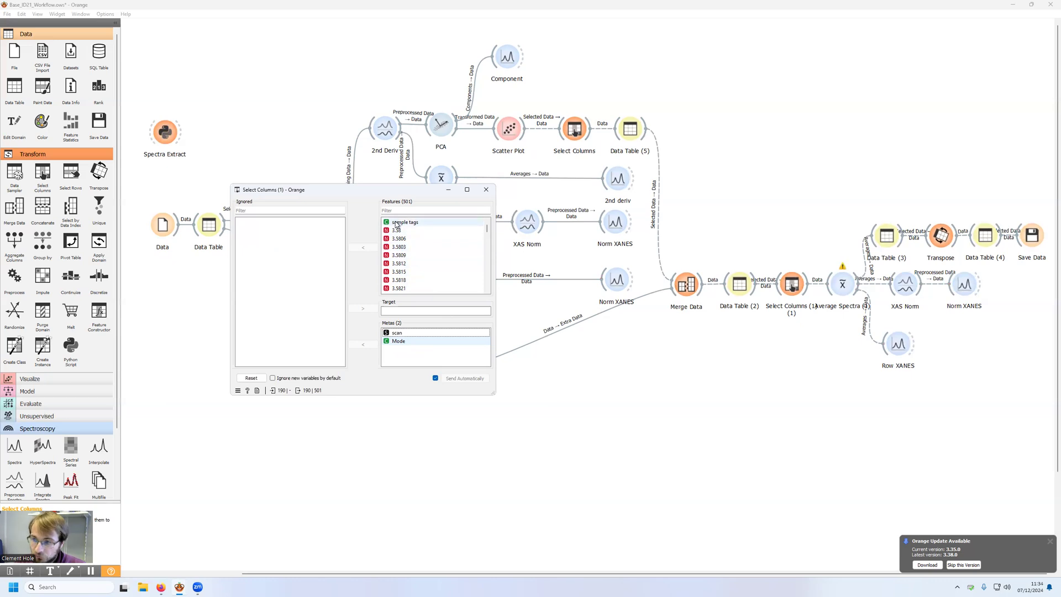
left_click_drag(400, 224, 406, 358)
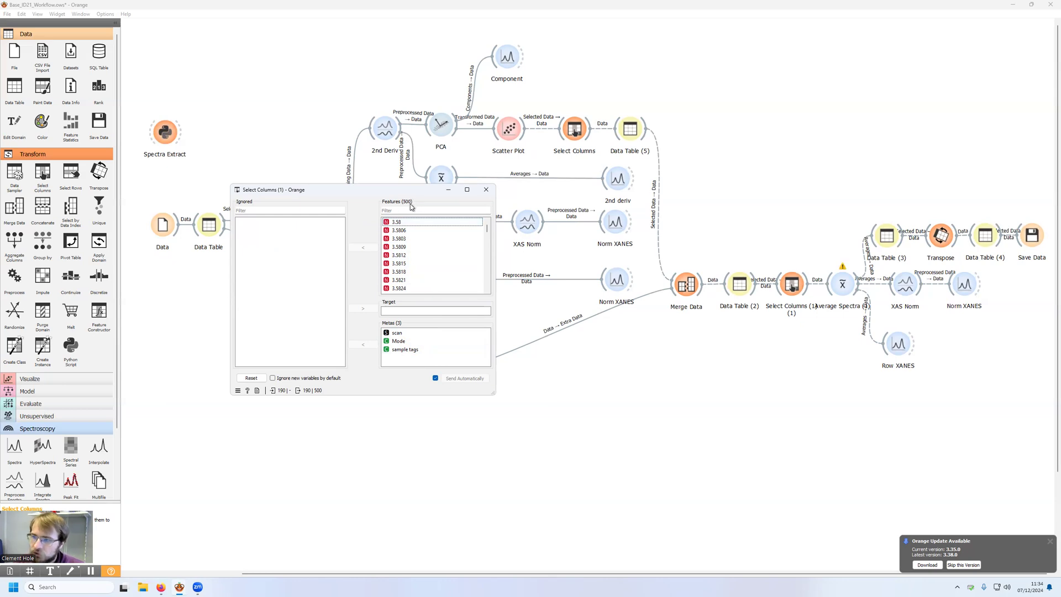
scroll(402, 235, "down", 1)
scroll(402, 234, "up", 1)
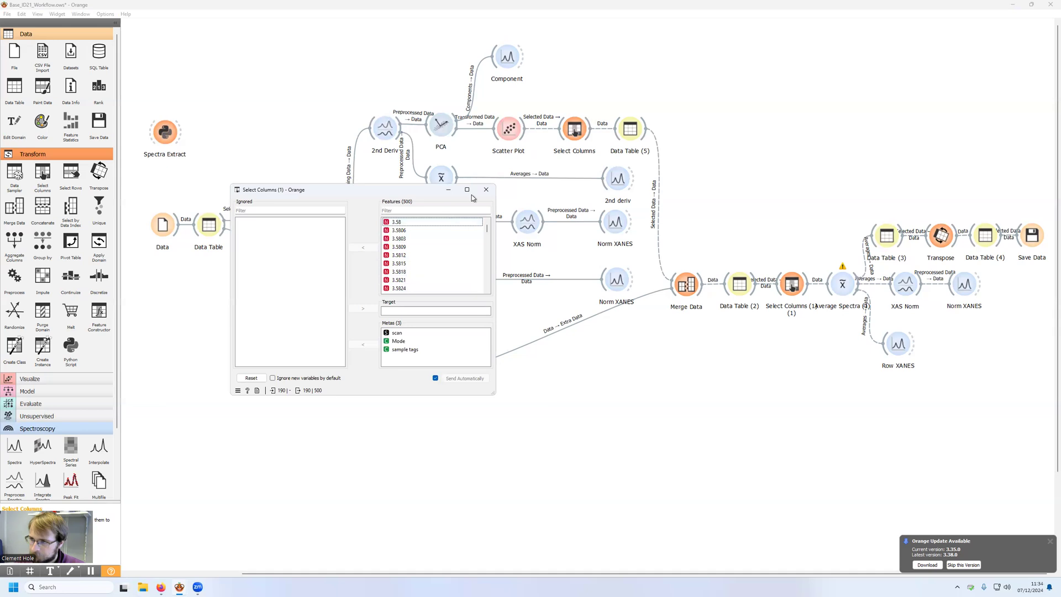
left_click(485, 190)
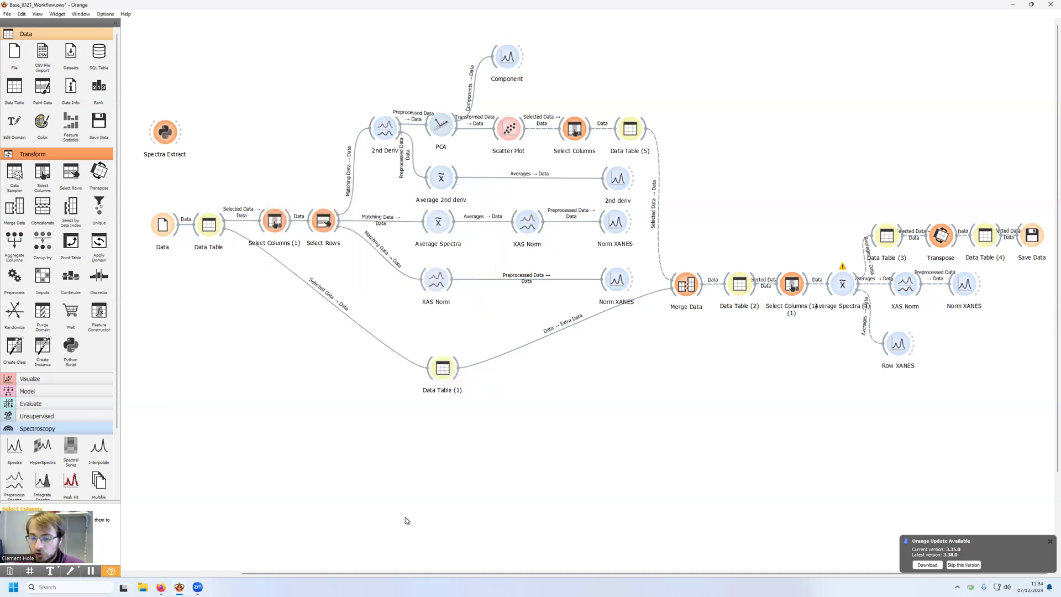
Step: In Select Rows, add egg_yolk_PbO and sanidine to the values accepted by the sample tags condition
double_click(325, 227)
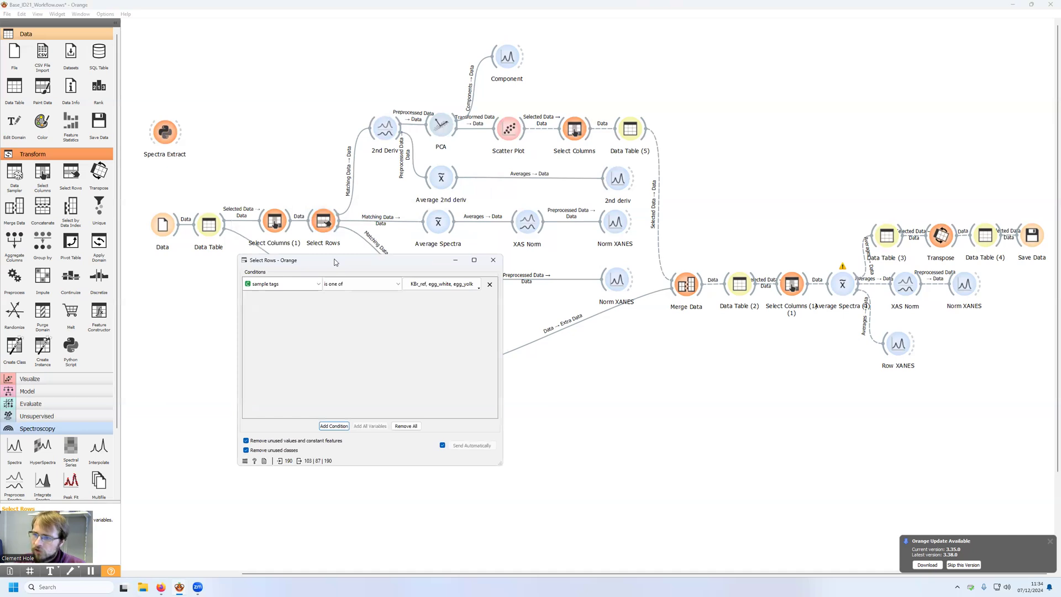
left_click_drag(334, 262, 455, 178)
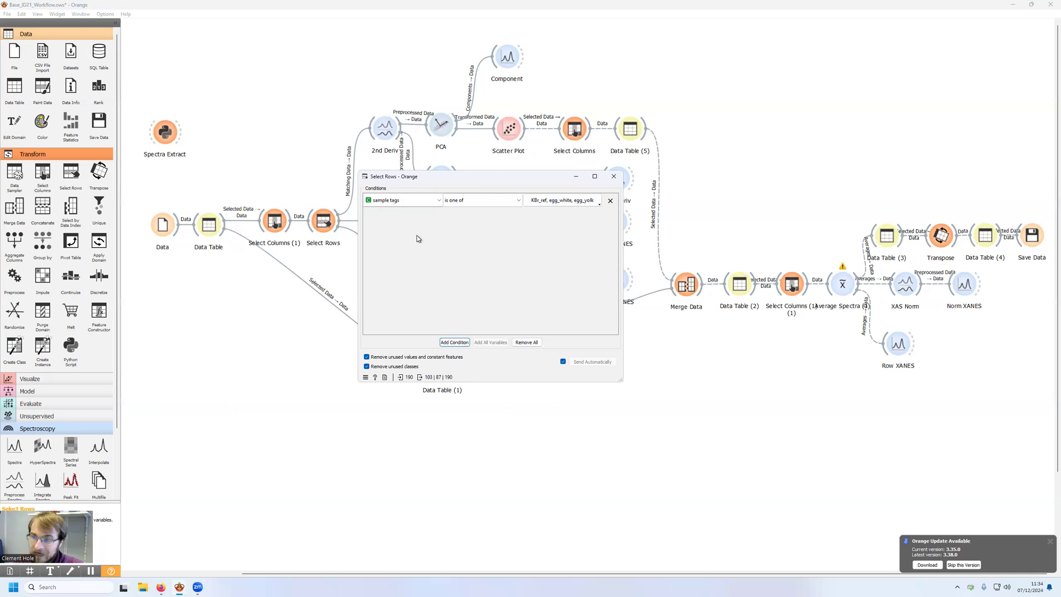
left_click(396, 201)
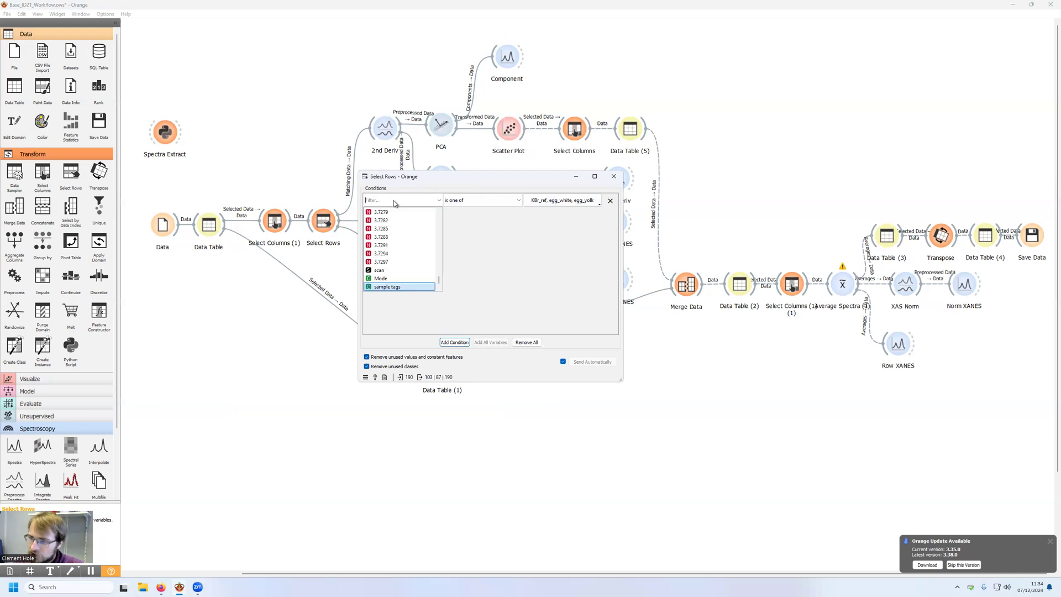
left_click(384, 287)
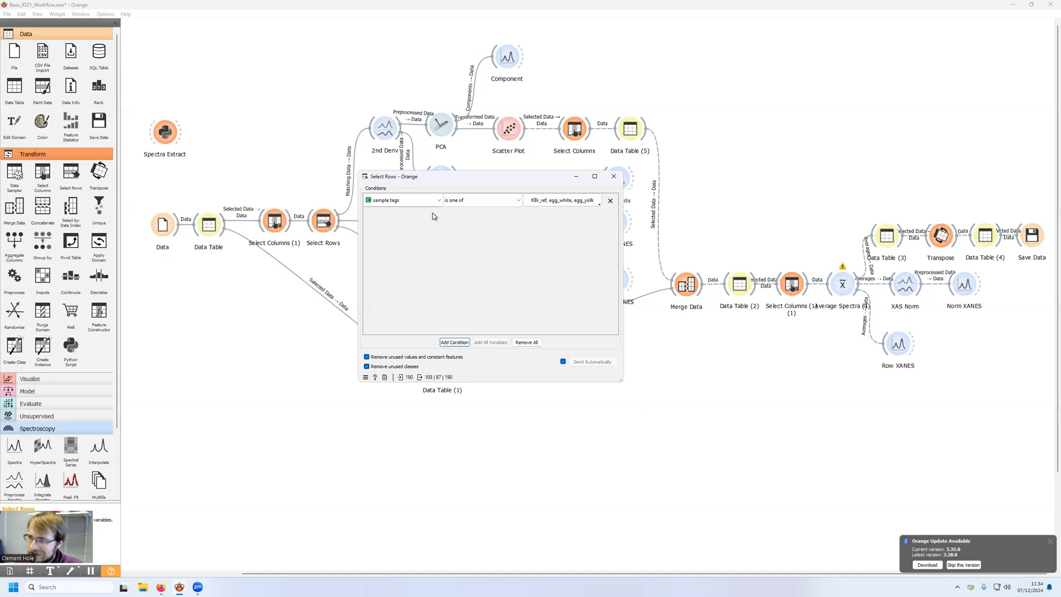
left_click(558, 200)
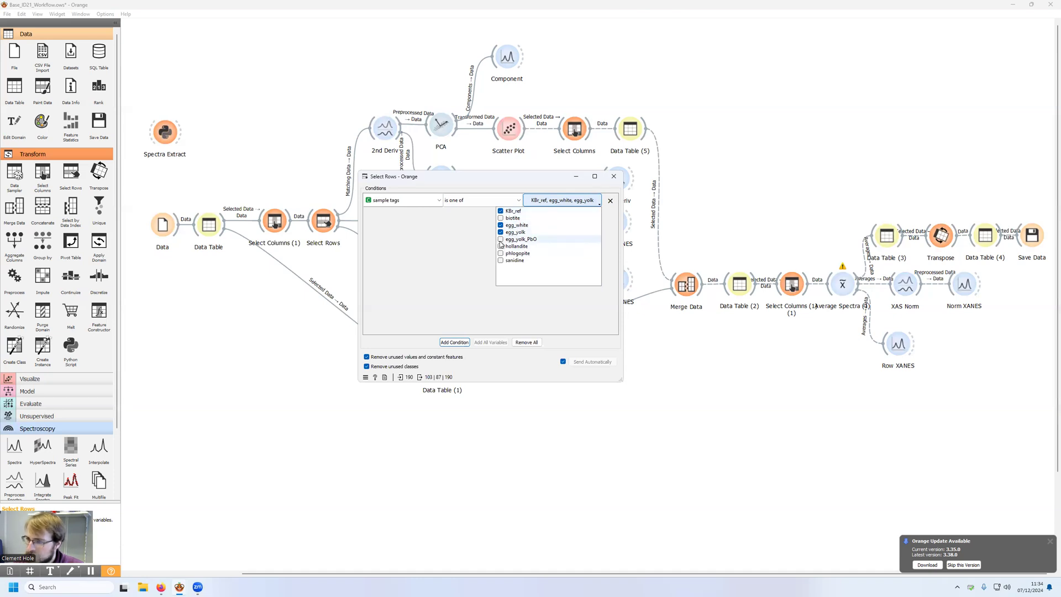
left_click(569, 239)
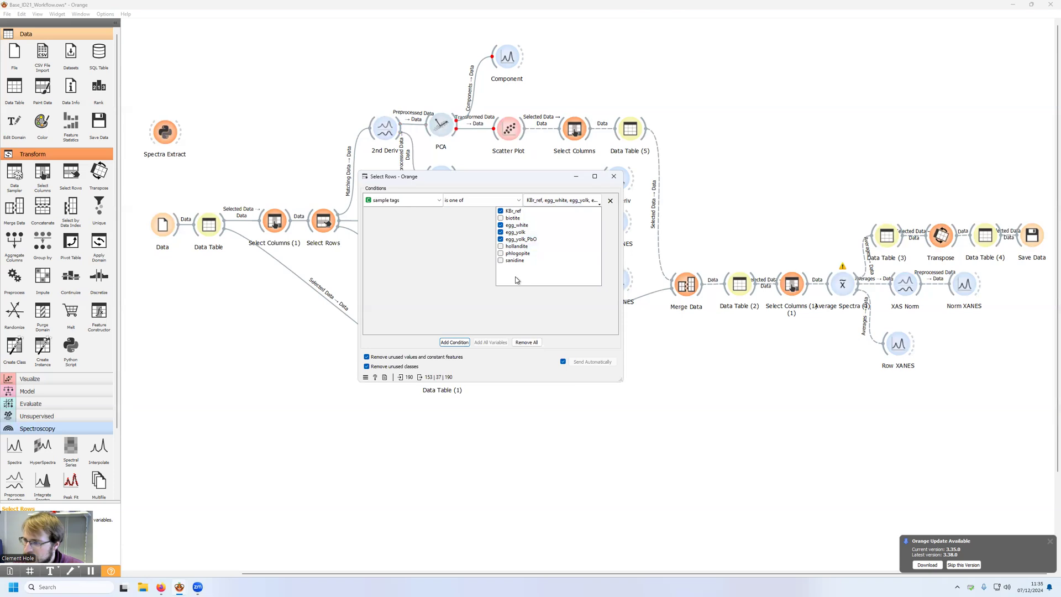
left_click(500, 261)
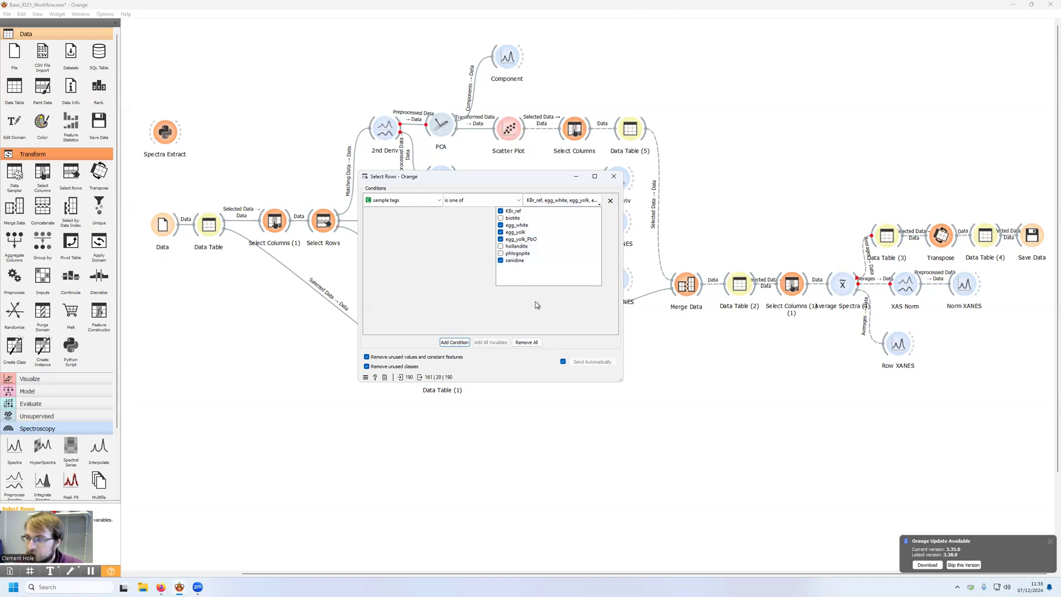
left_click(448, 251)
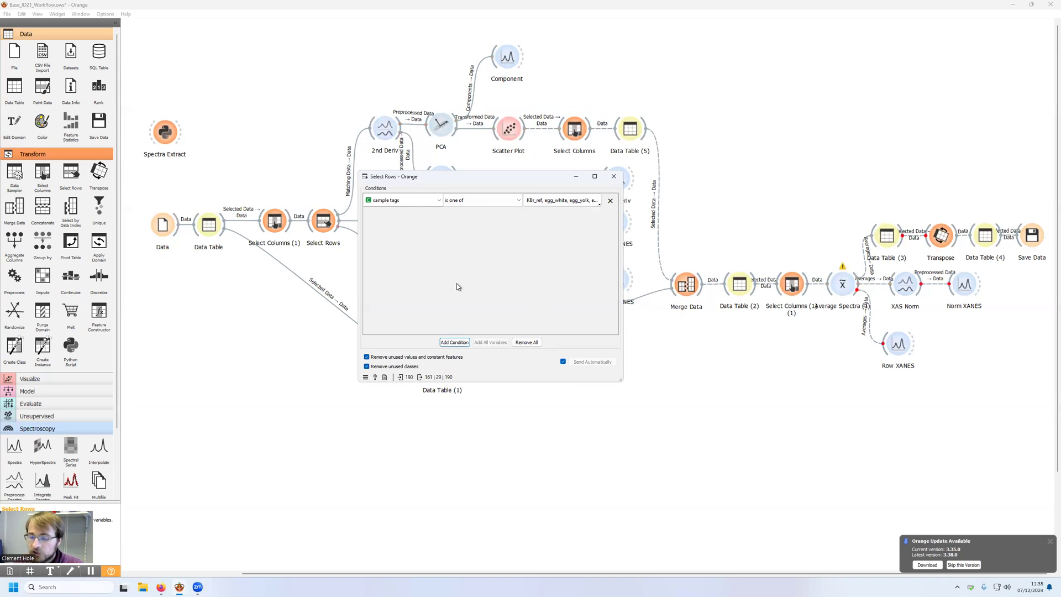
Step: Add a second row condition, Mode is Fluorescence, check the accepted sample tags and close Select Rows
left_click(454, 342)
left_click(439, 214)
left_click_drag(439, 235, 438, 301)
left_click(387, 292)
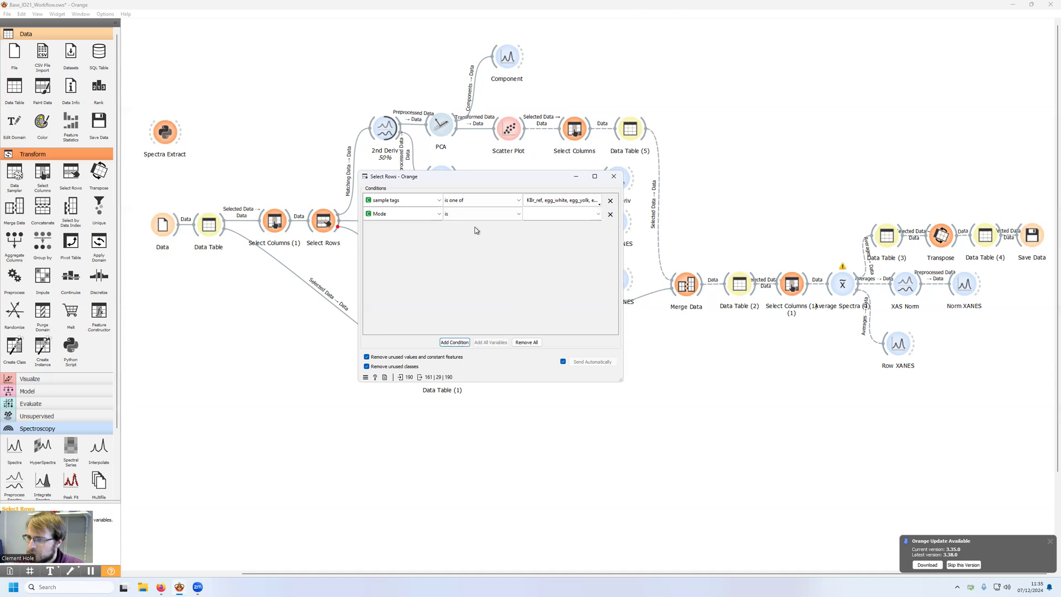
left_click(564, 217)
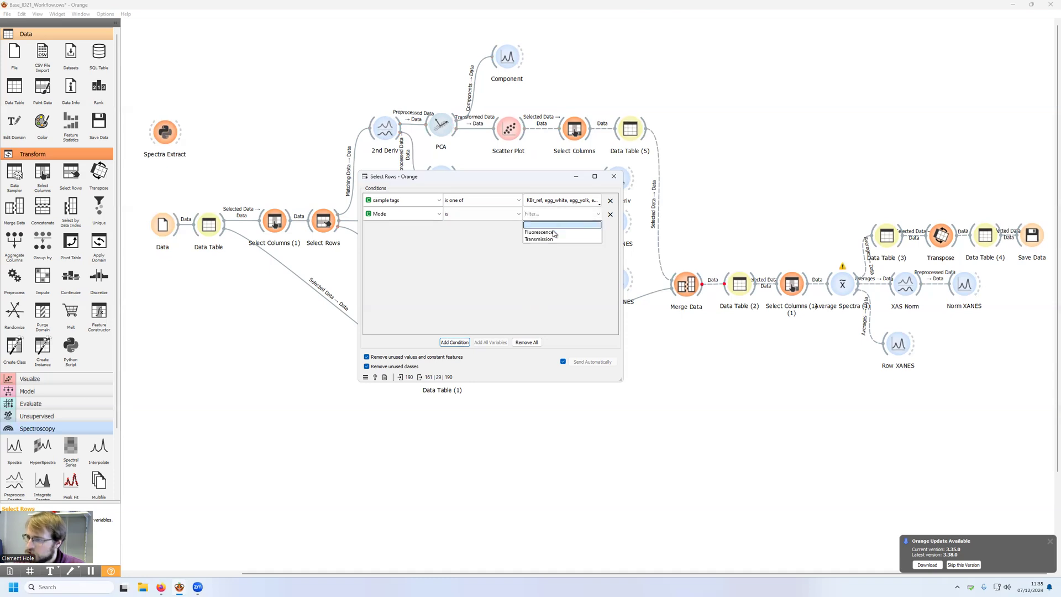
left_click(553, 229)
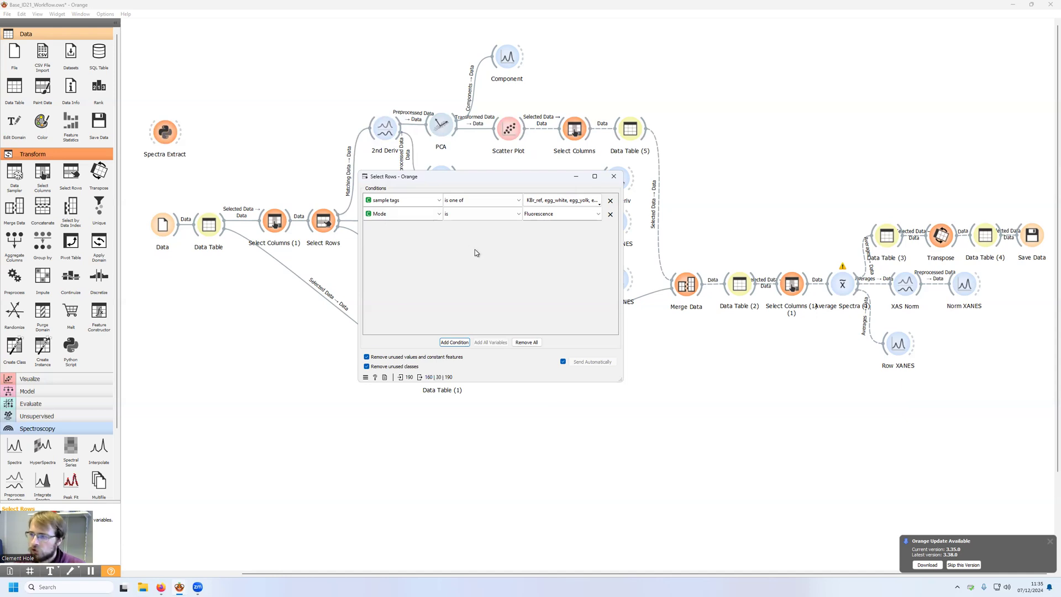
left_click(547, 201)
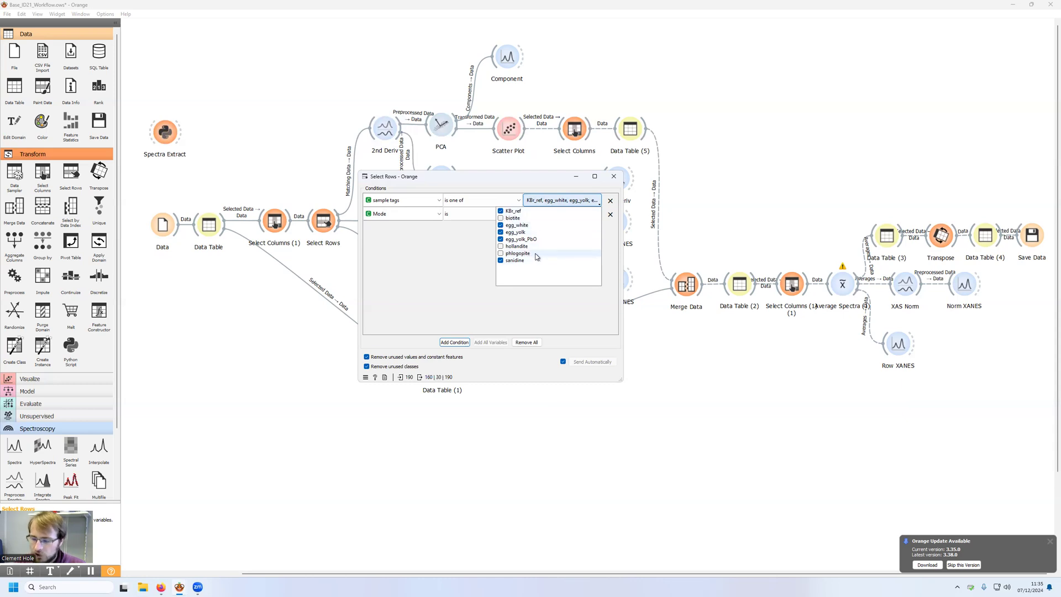
left_click(421, 246)
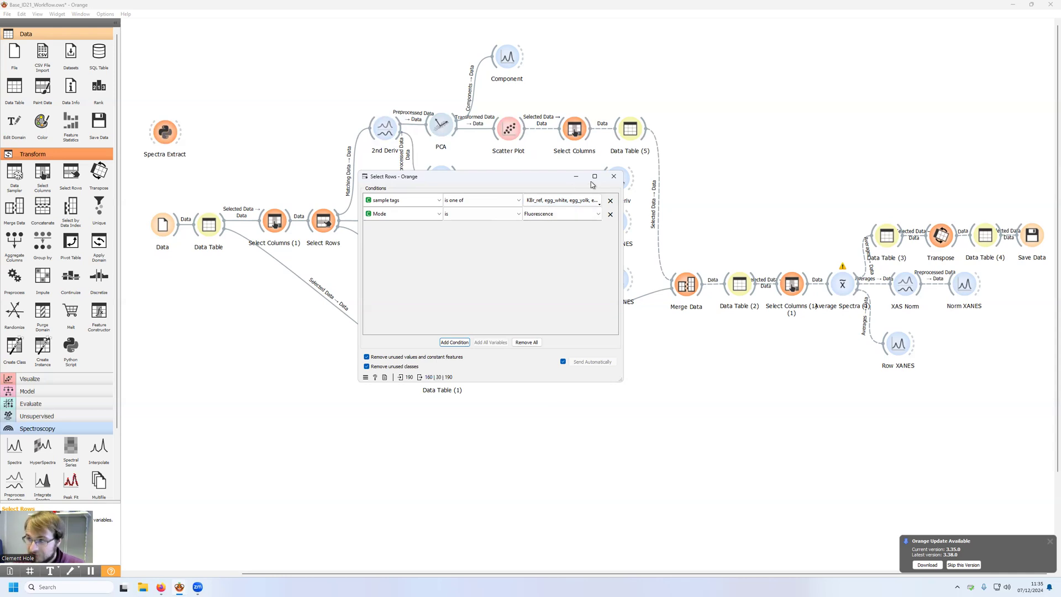
left_click(613, 180)
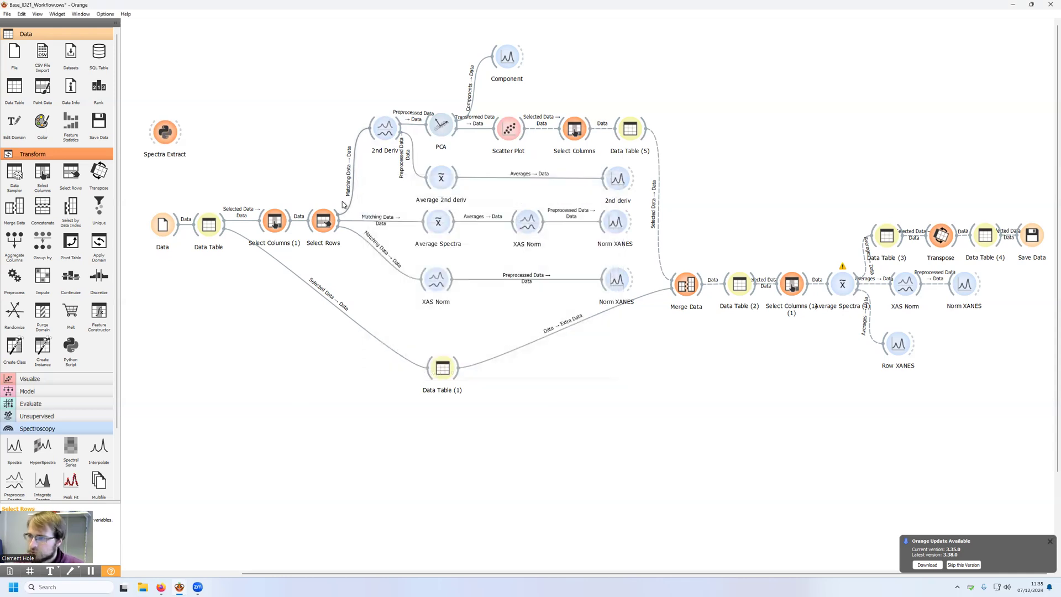
Step: Examine the XAS normalization's edge, pre-edge and post-edge fit settings in the XAS Norm widget fed directly by Select Rows, and close it
left_click_drag(642, 207, 405, 297)
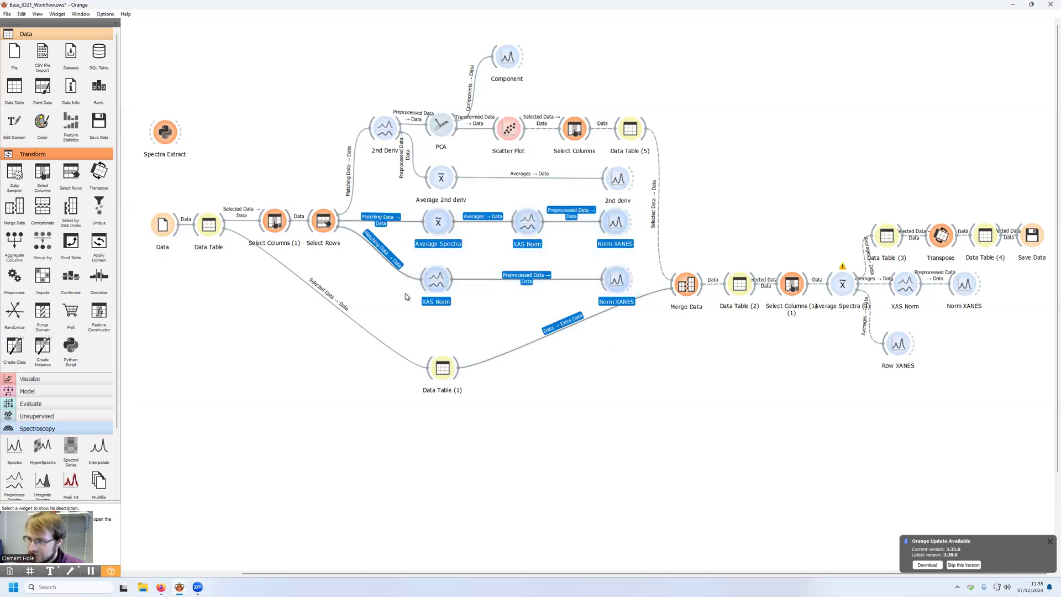
left_click(642, 412)
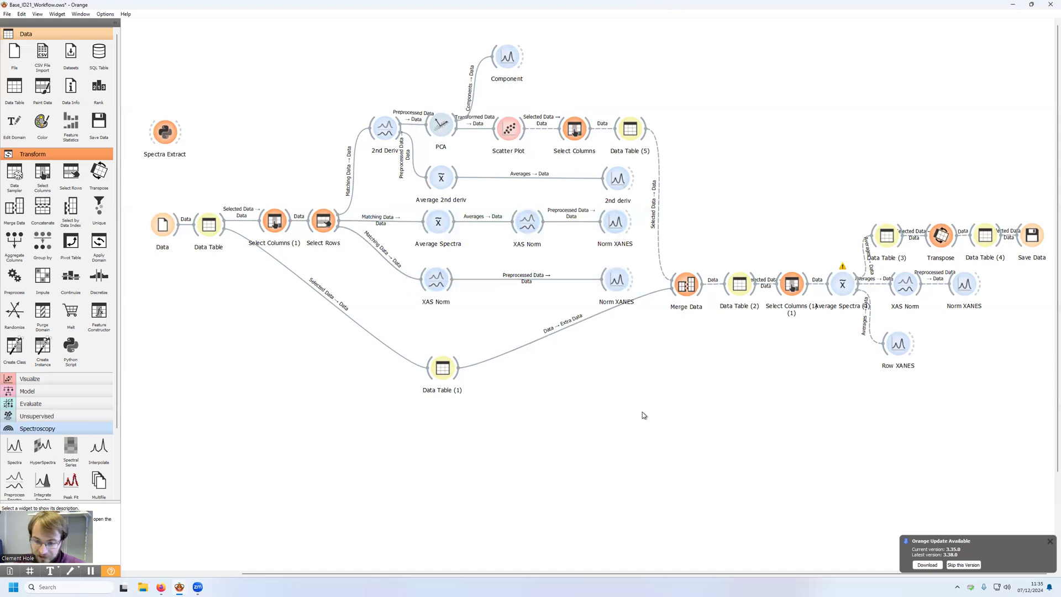
double_click(437, 279)
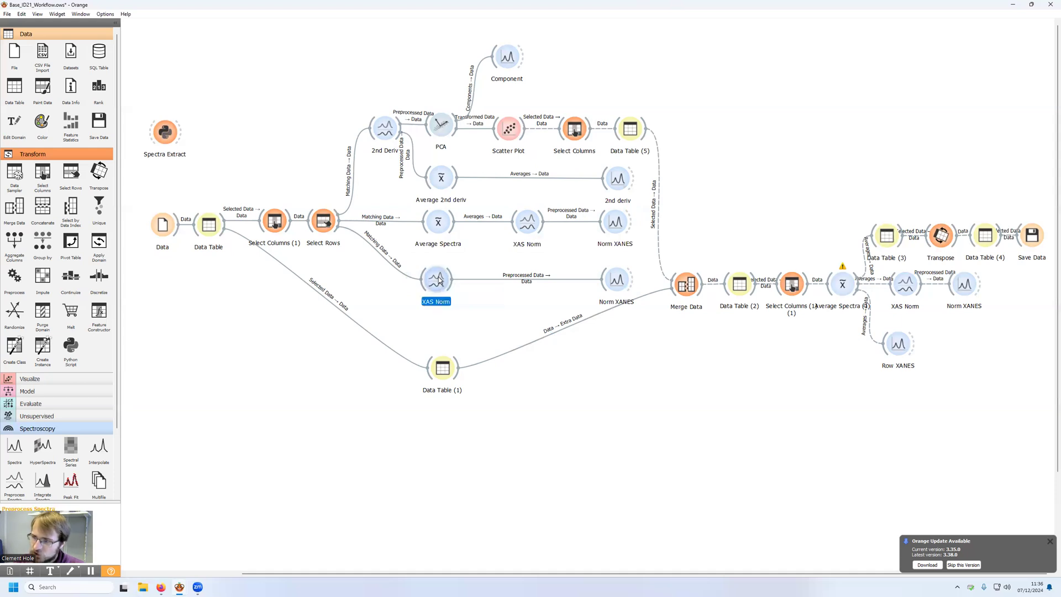
mouse_move(453, 371)
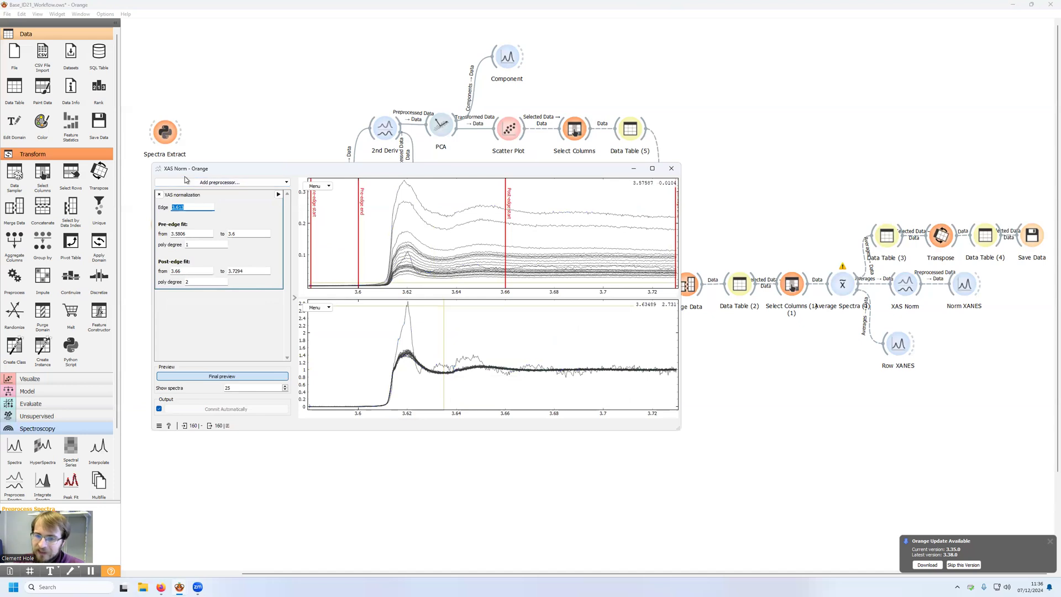
scroll(33, 442, "down", 1)
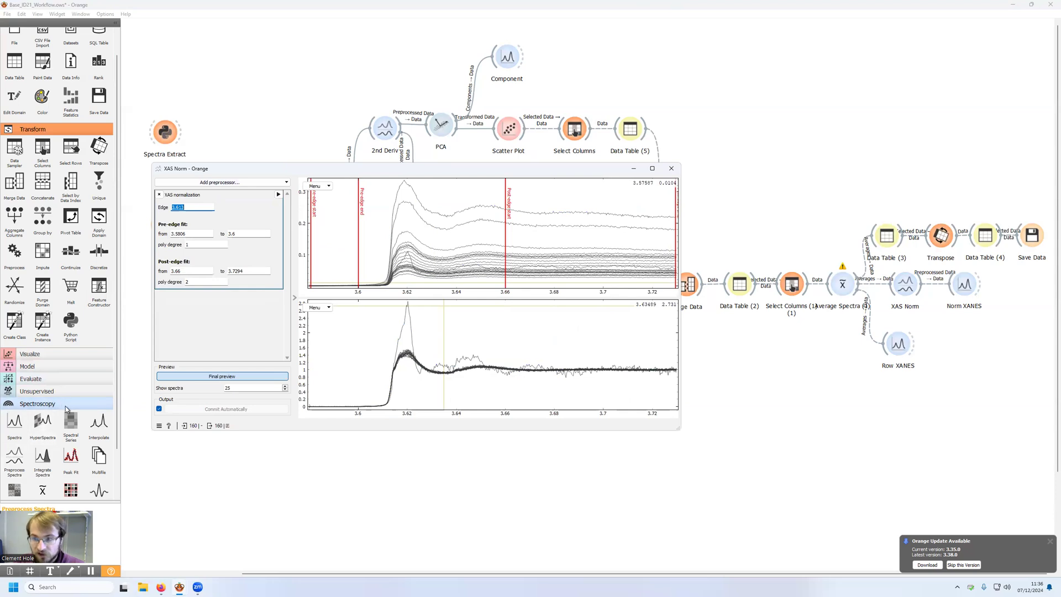
left_click(257, 182)
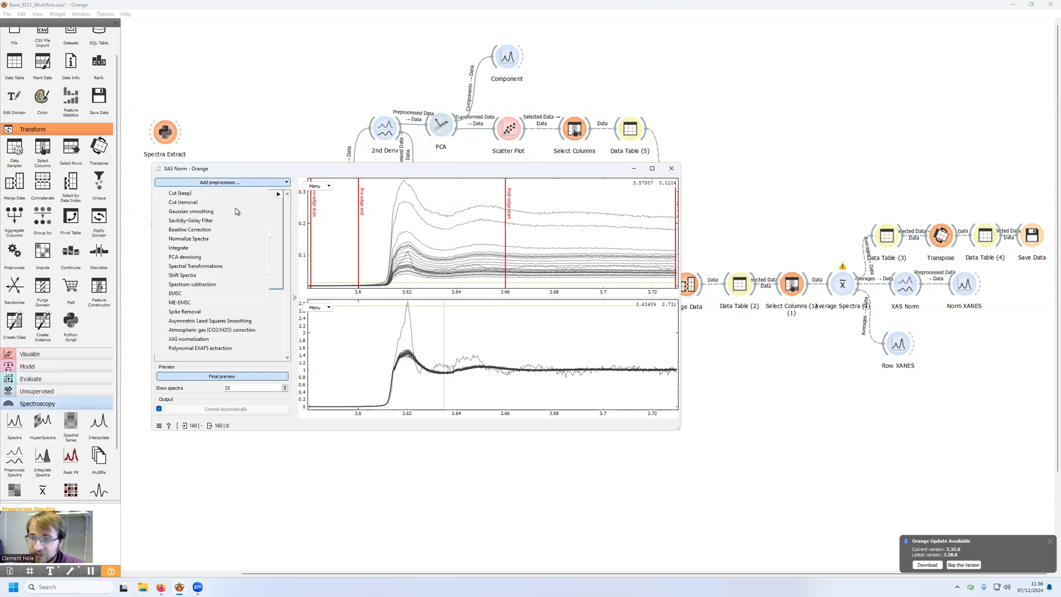
left_click(191, 339)
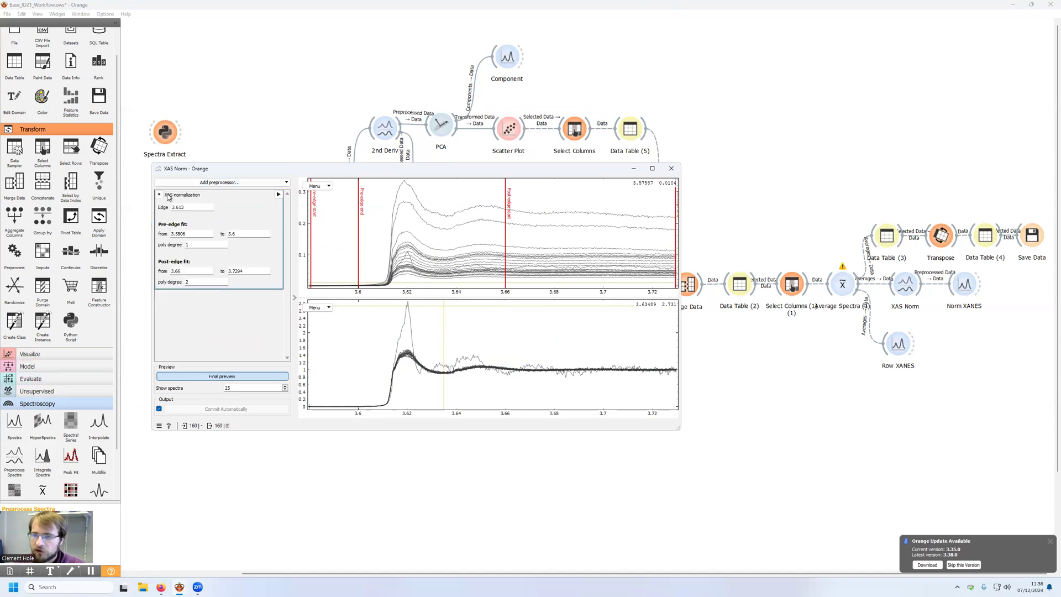
left_click(192, 206)
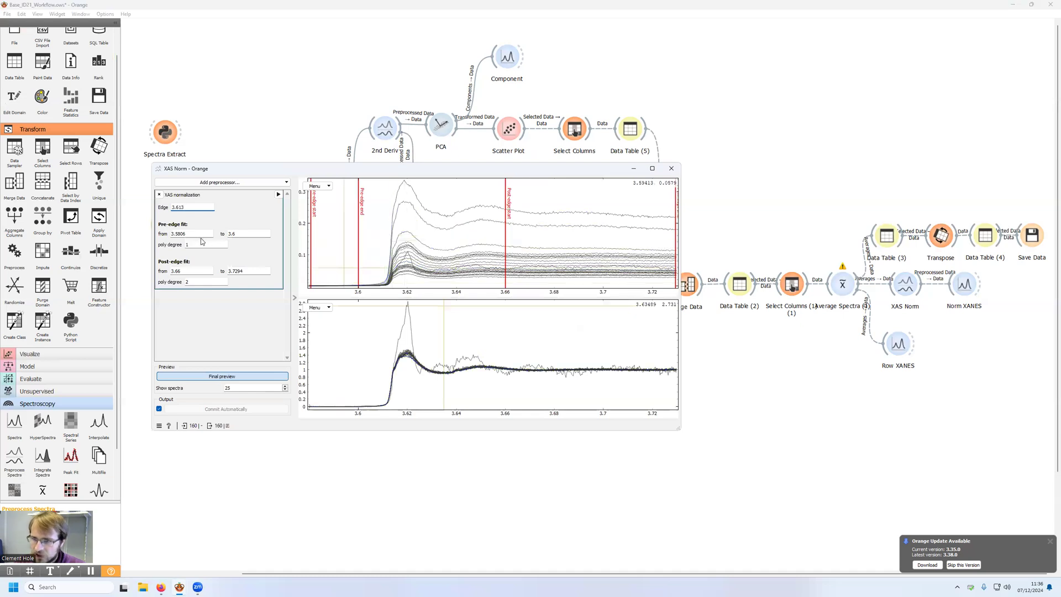
left_click(238, 234)
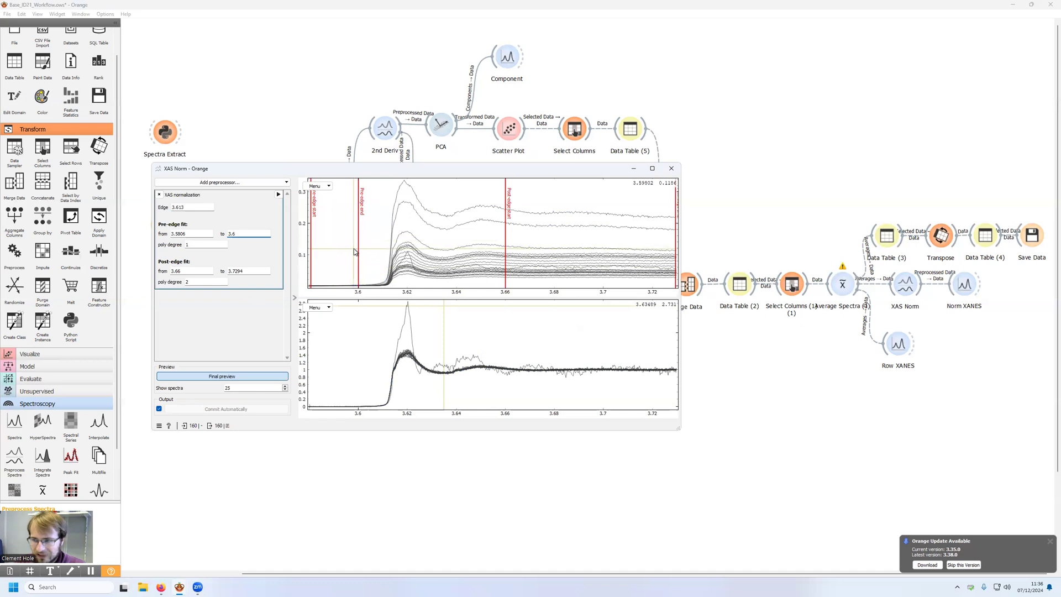
left_click(190, 271)
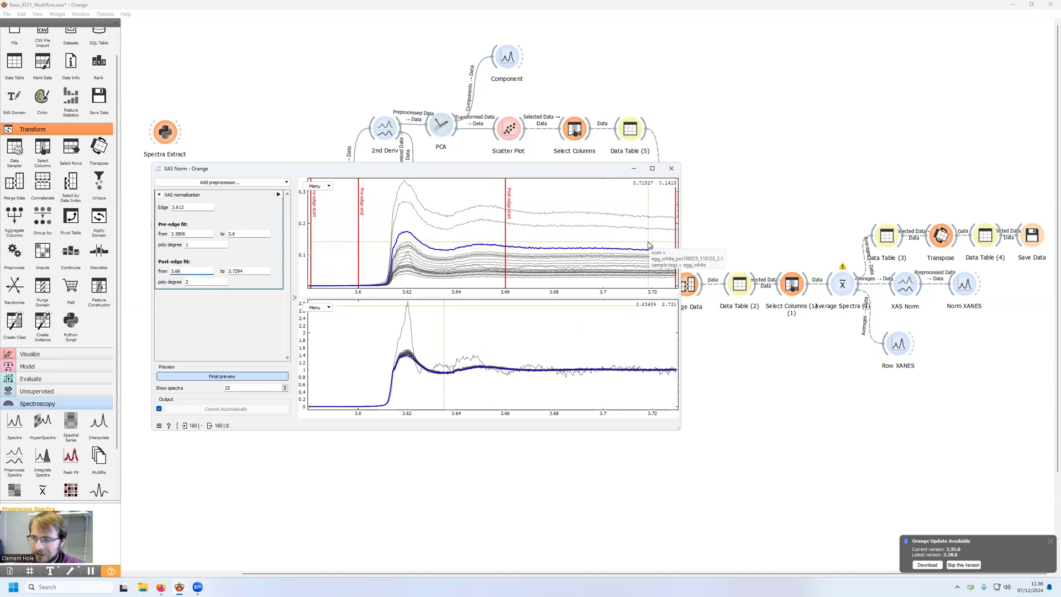
left_click(671, 168)
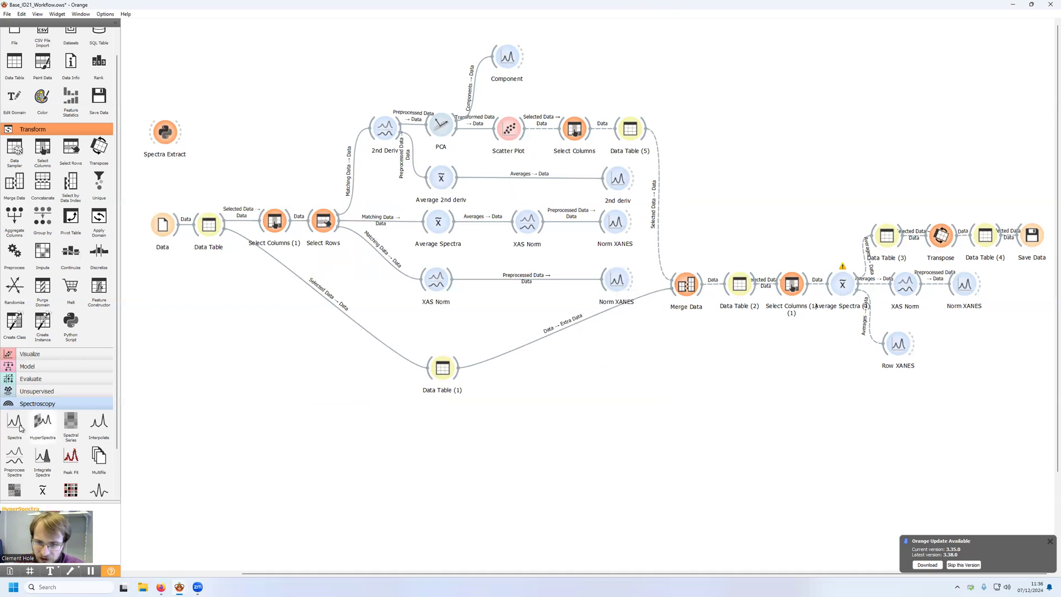
Step: Enlarge the Norm XANES plot fed by the non-averaged XAS Norm branch, check its display and coloring options, and close it
double_click(618, 283)
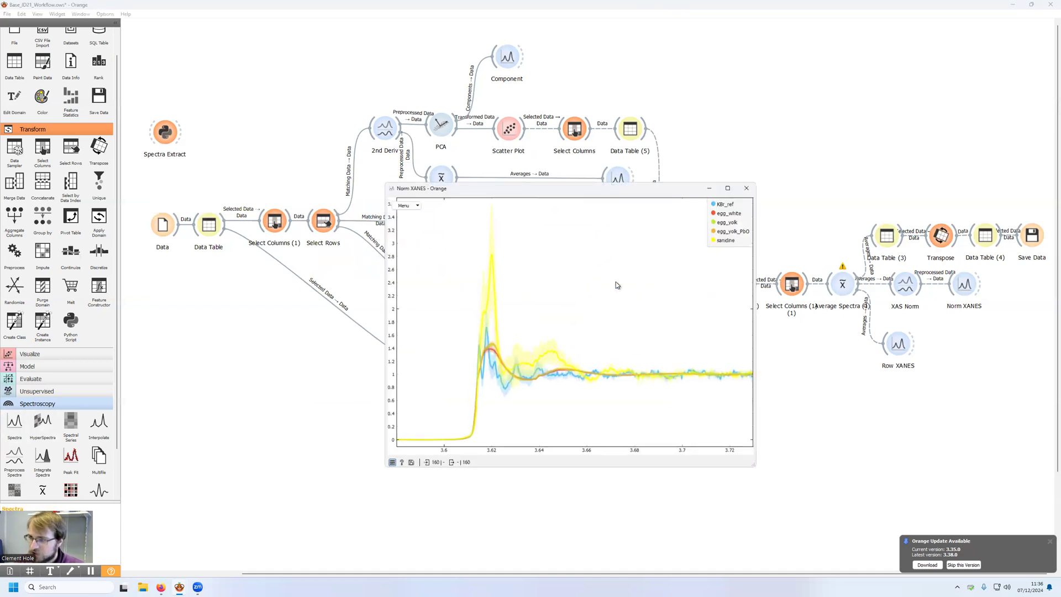
left_click_drag(503, 191, 339, 73)
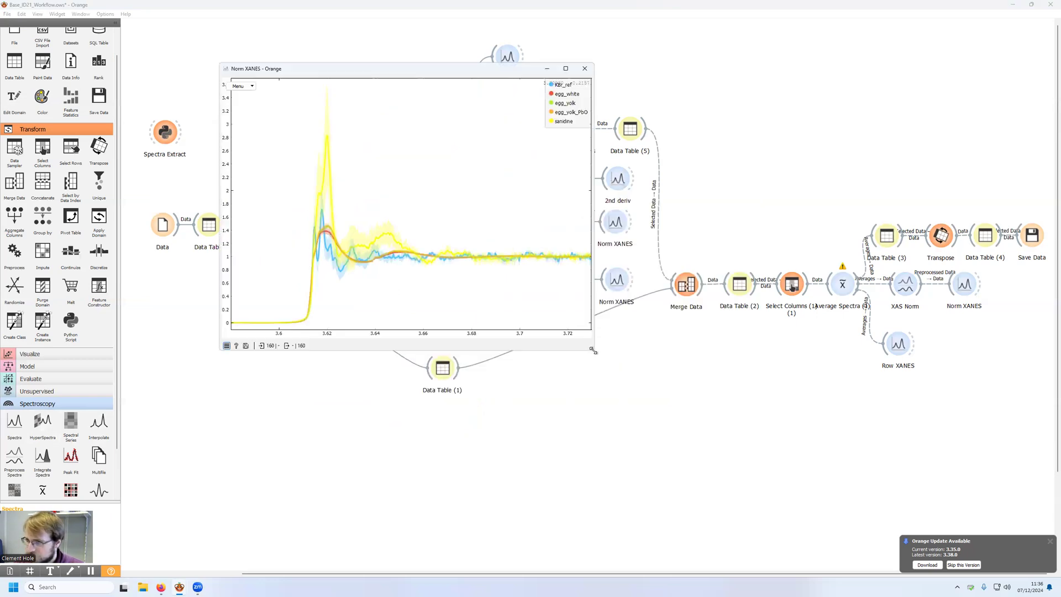
left_click_drag(592, 350, 772, 457)
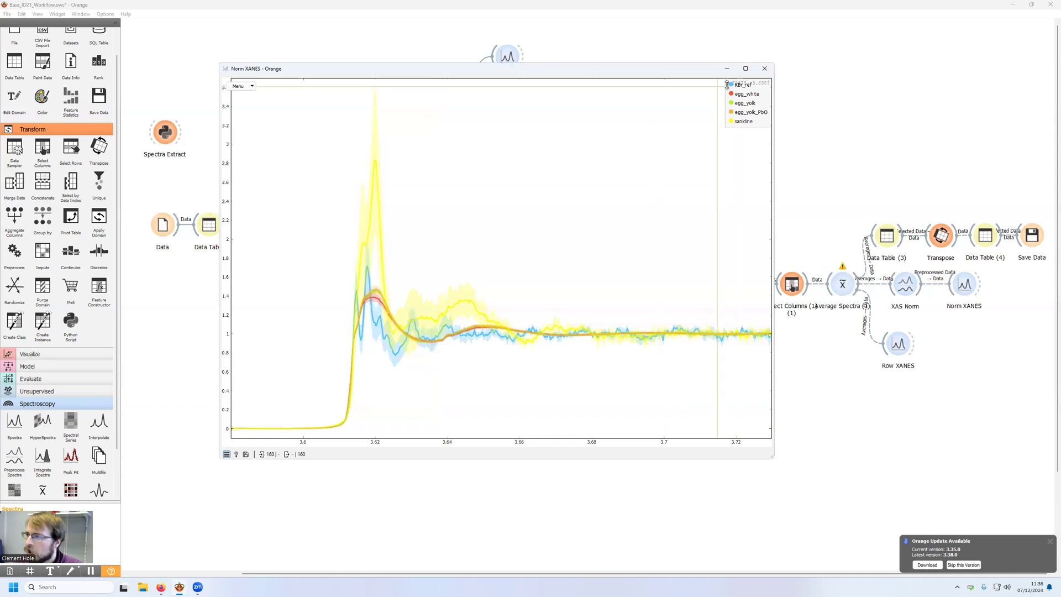
left_click(234, 84)
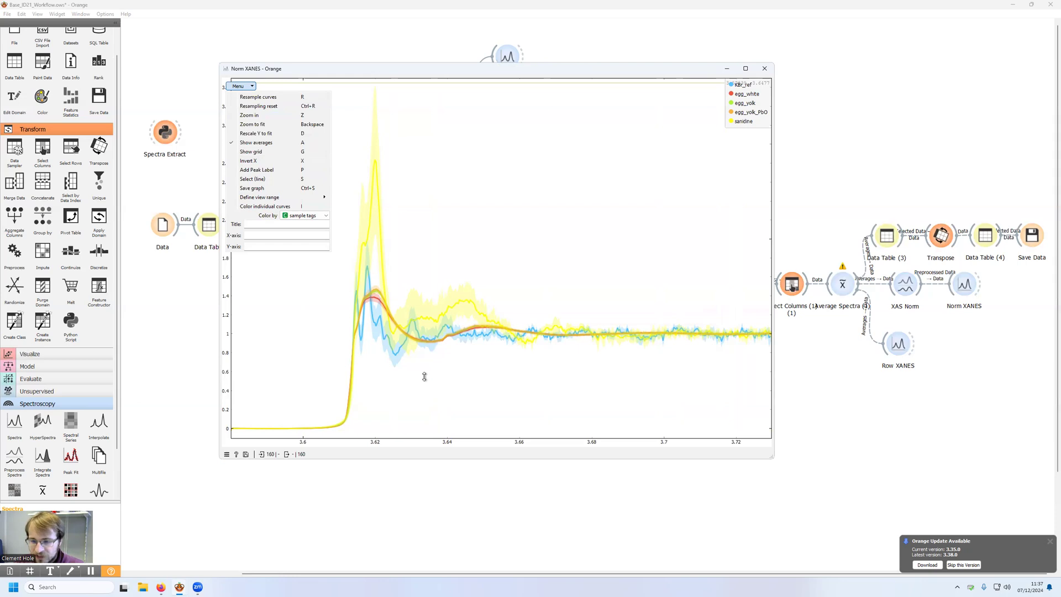
left_click(763, 70)
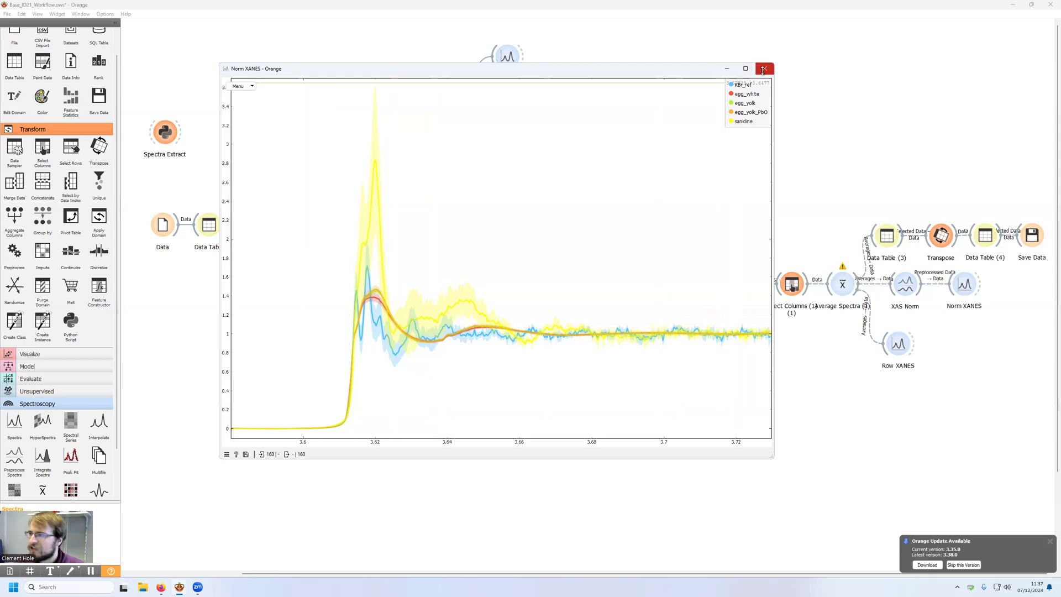
left_click(763, 70)
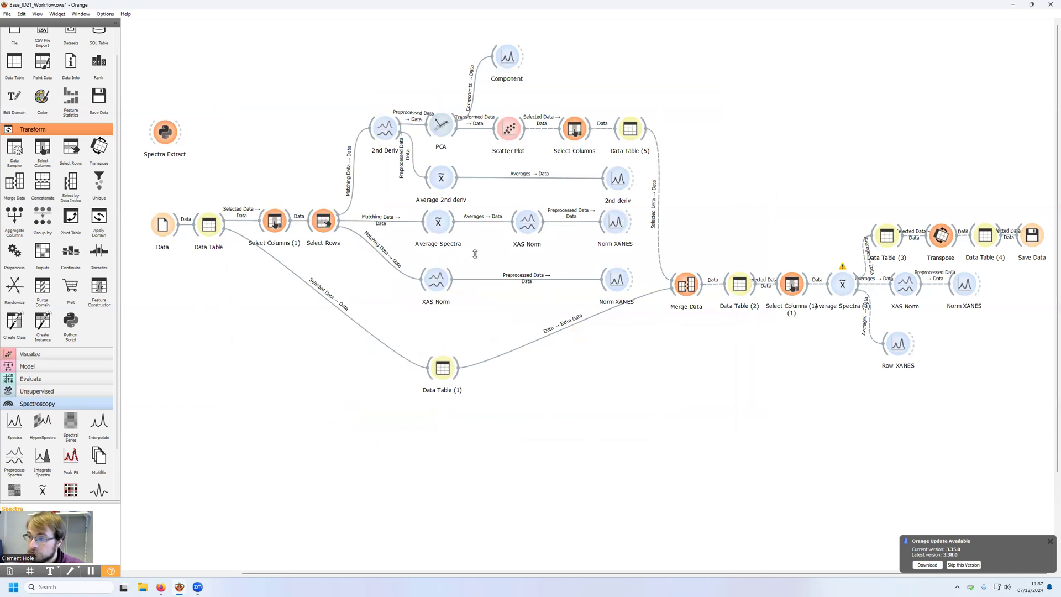
Step: Group Average Spectra by sample tags, view the averaged spectra in that branch's Norm XANES plot, and close it
double_click(436, 222)
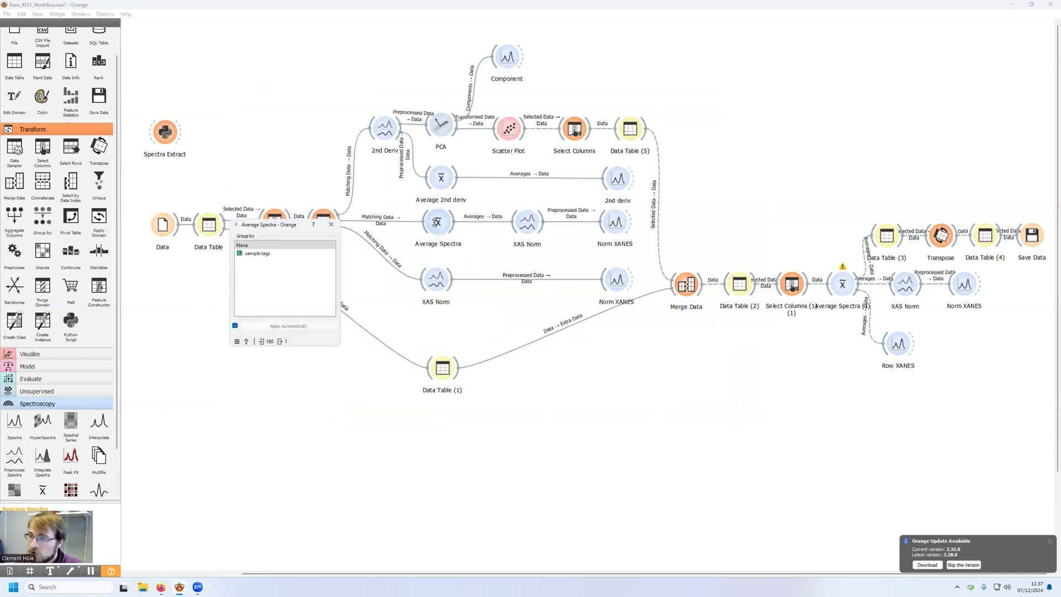
left_click(262, 252)
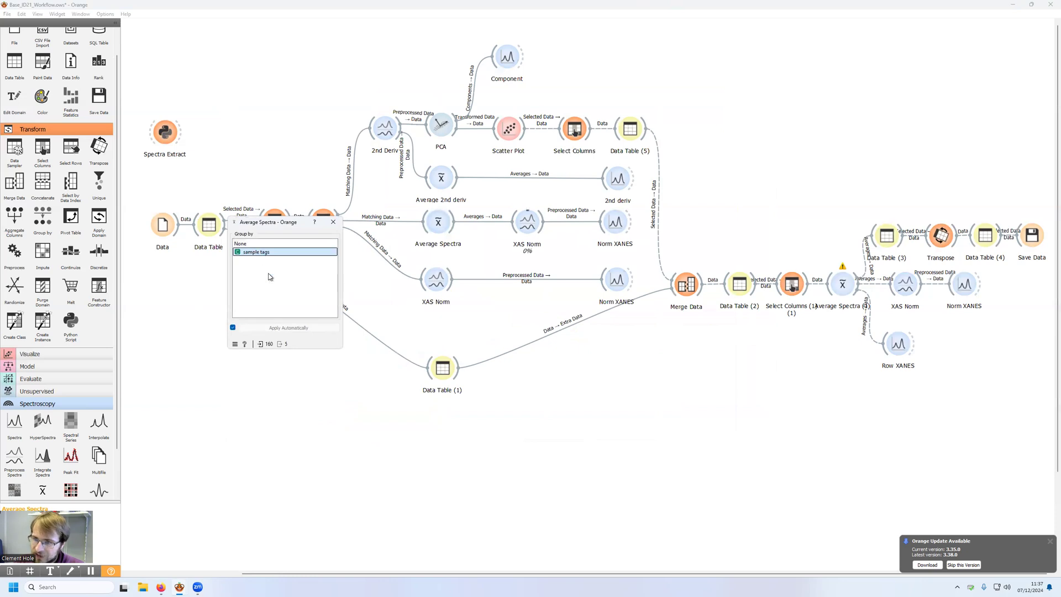
left_click(331, 222)
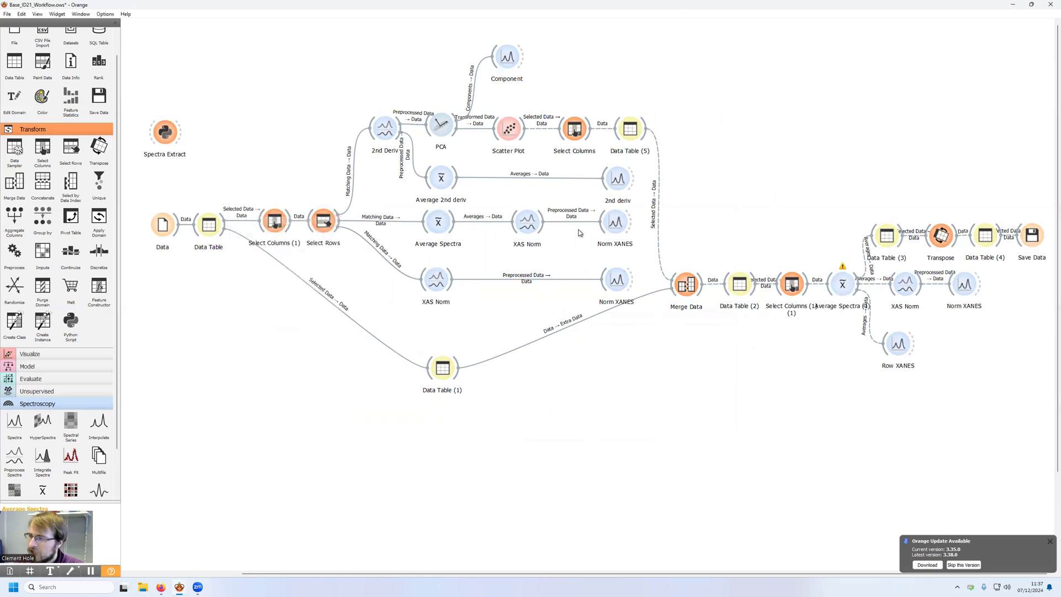
double_click(614, 226)
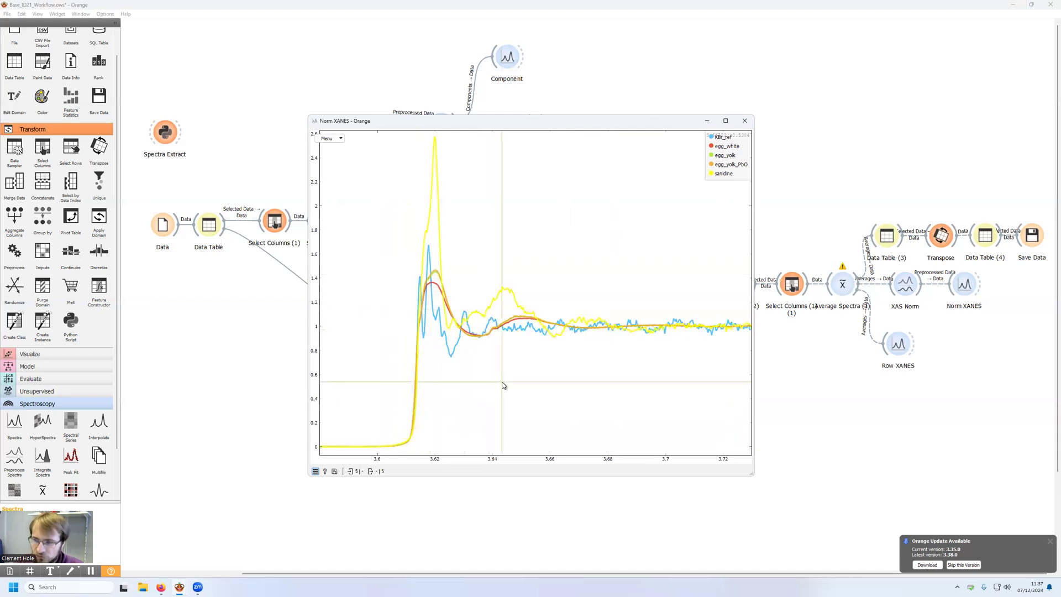
left_click(744, 120)
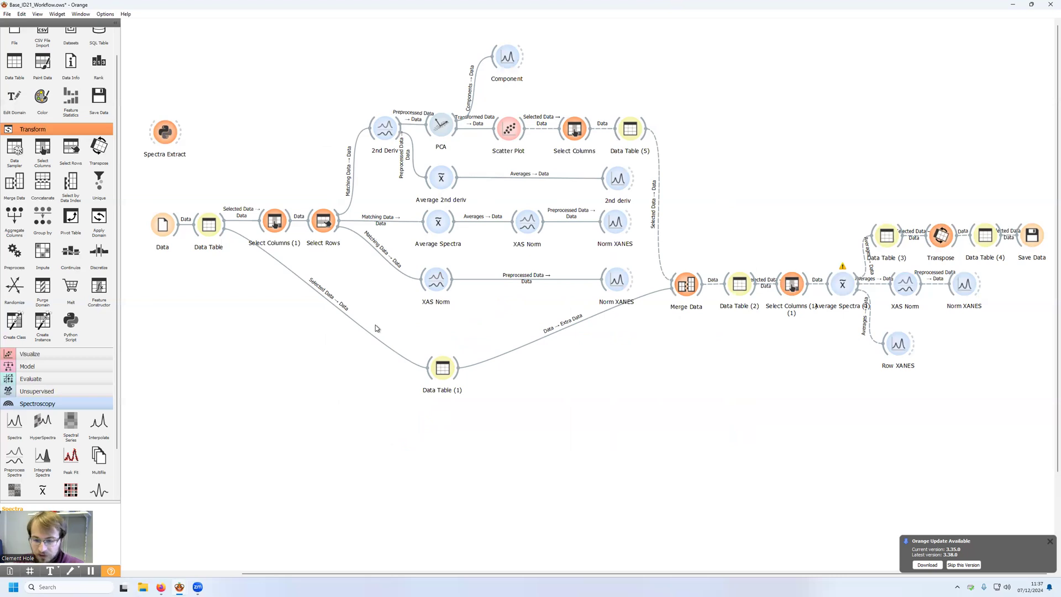
Step: In 2nd Deriv, add a Cut (keep) preprocessor from about 3.600 to 3.644, review the preprocessor settings and close the widget
double_click(385, 129)
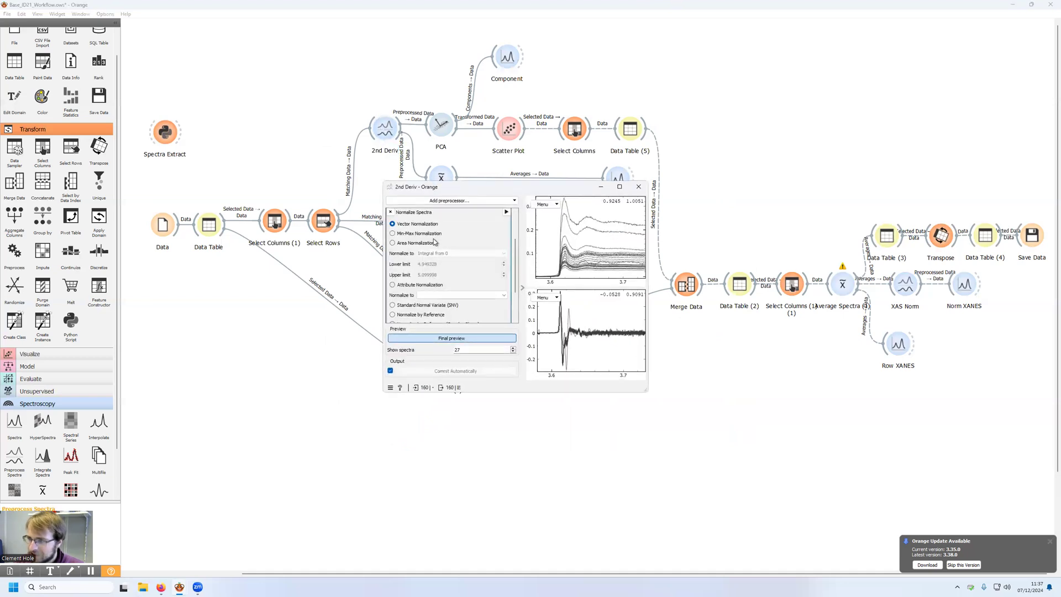
scroll(432, 233, "up", 3)
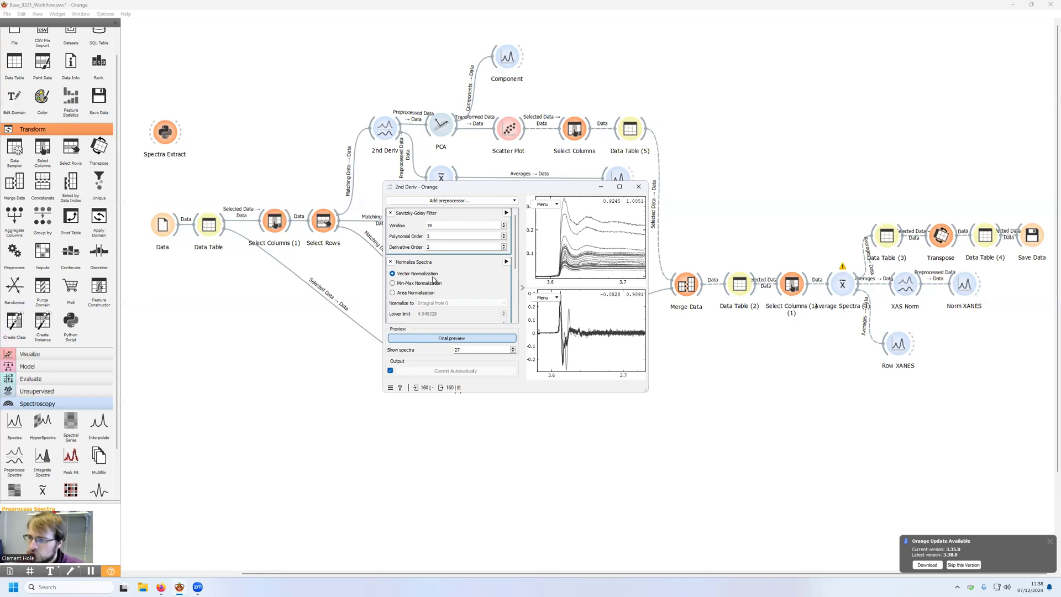
scroll(401, 304, "down", 1)
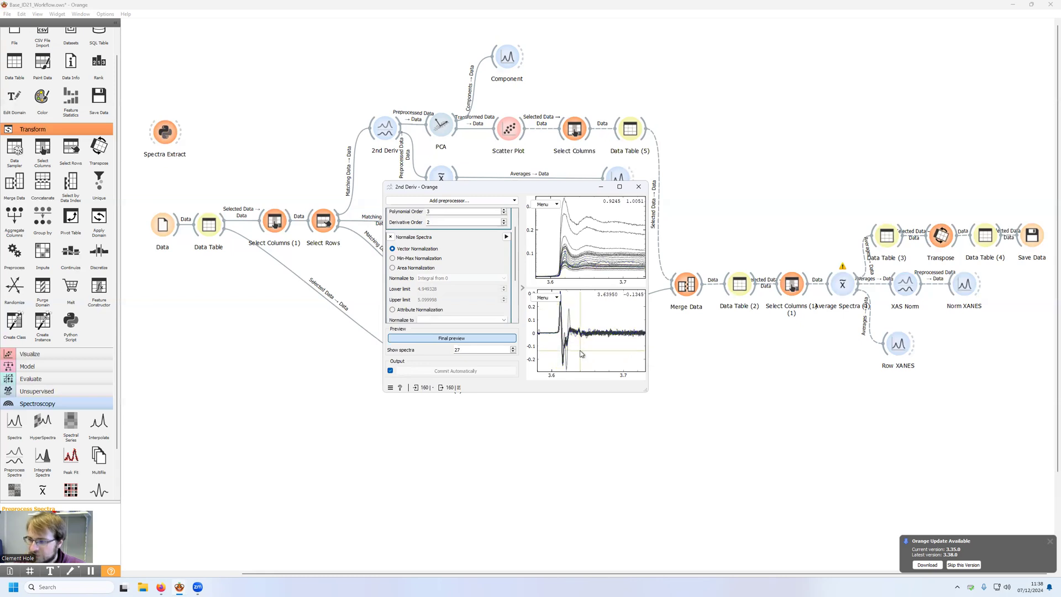
scroll(428, 264, "down", 3)
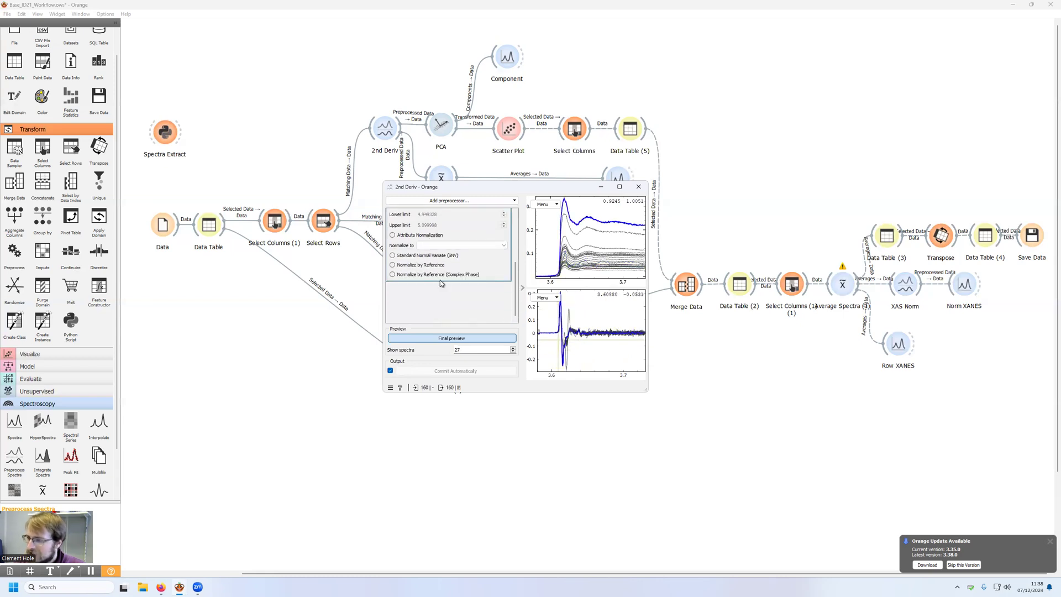
left_click(439, 203)
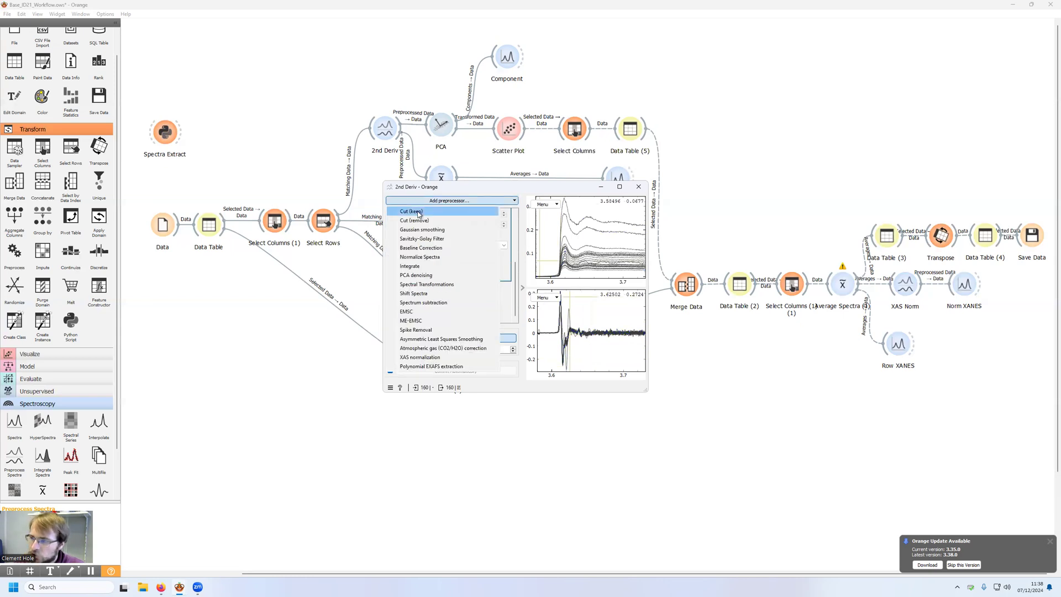
left_click(418, 212)
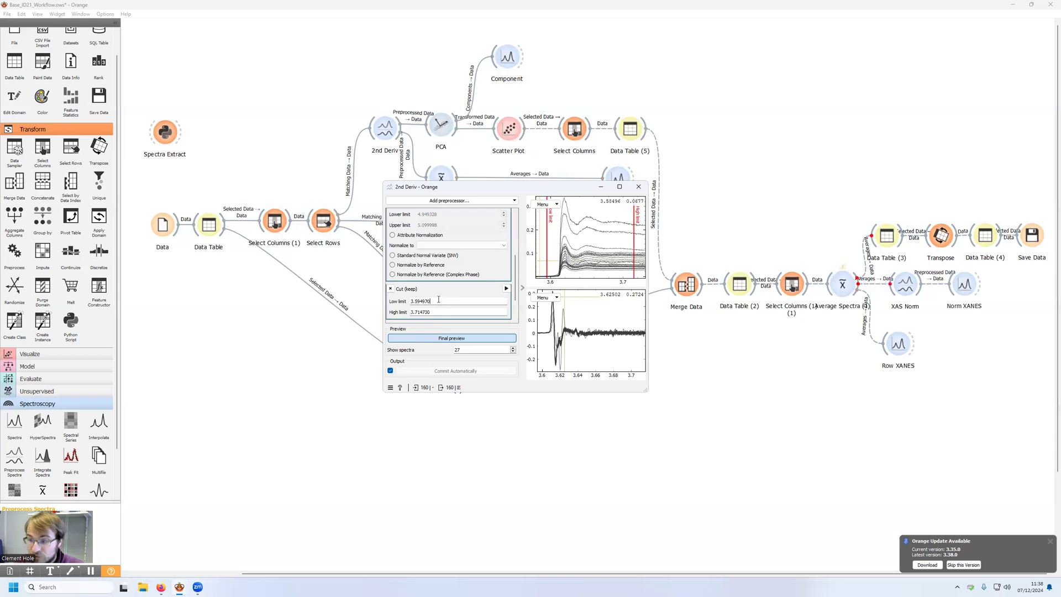
left_click_drag(547, 248, 551, 248)
left_click_drag(635, 246, 582, 251)
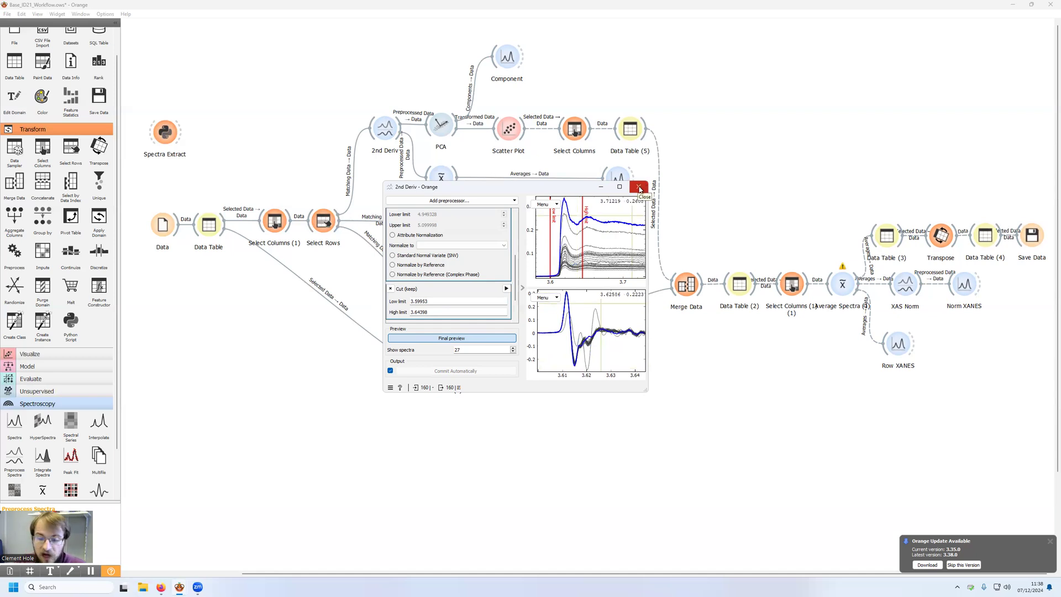
scroll(440, 236, "up", 3)
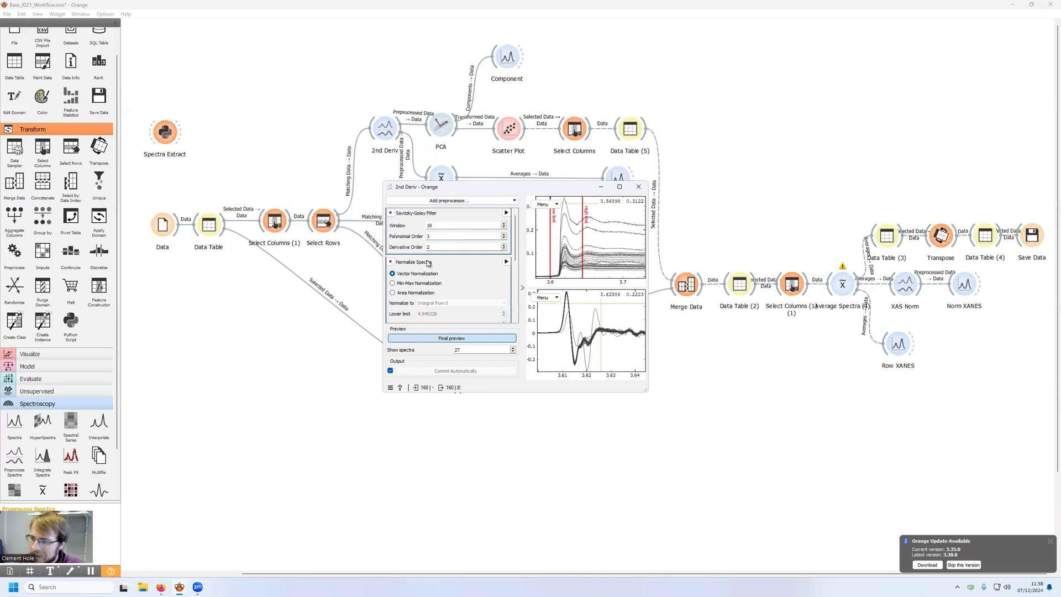
left_click(639, 186)
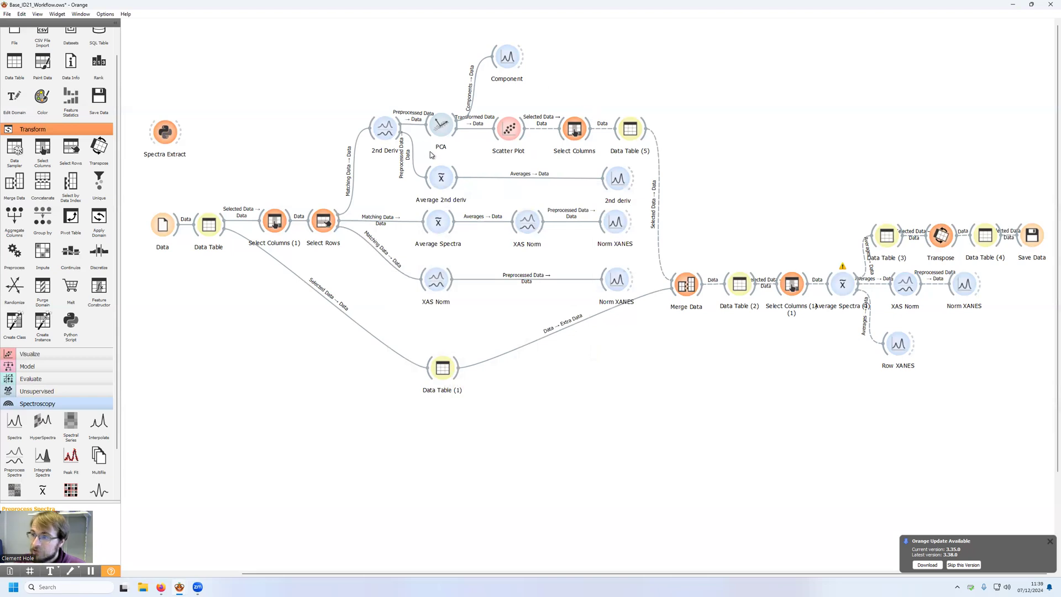
Step: In the PCA widget, set the explained variance to 95%
double_click(440, 133)
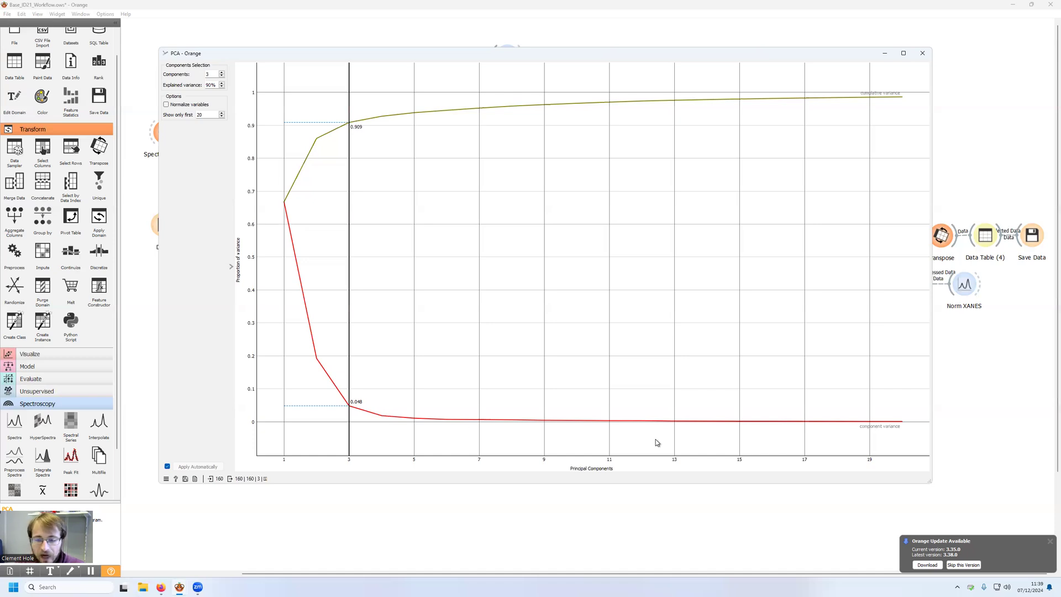
double_click(210, 84)
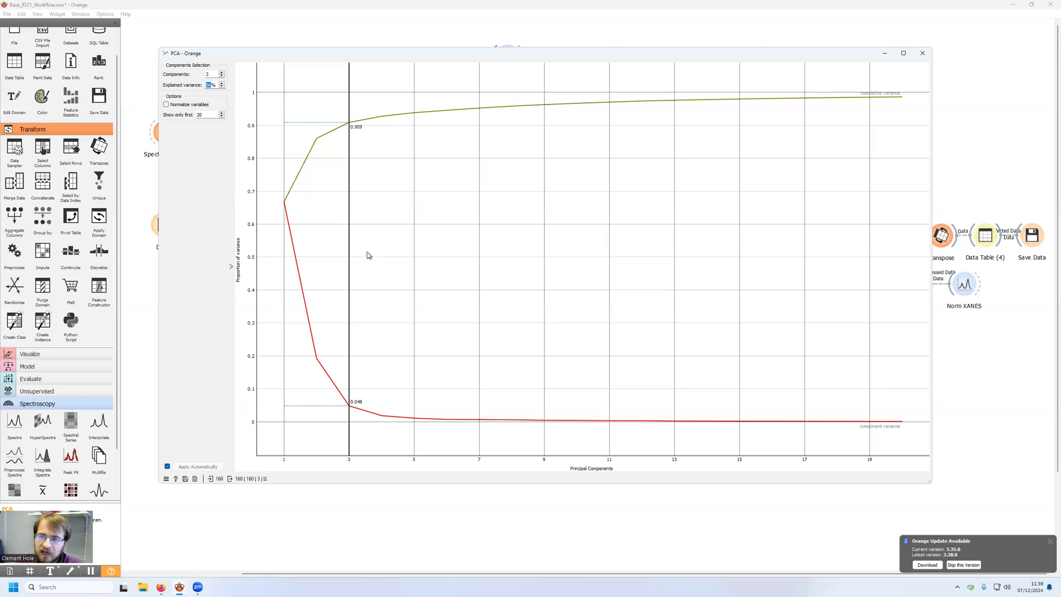
type("95")
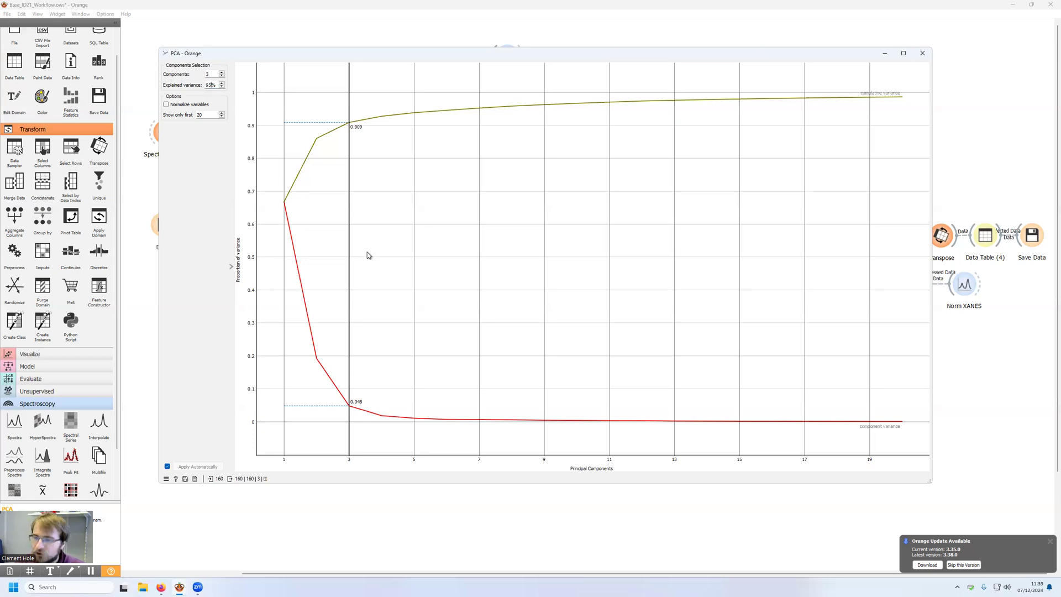
key("Return")
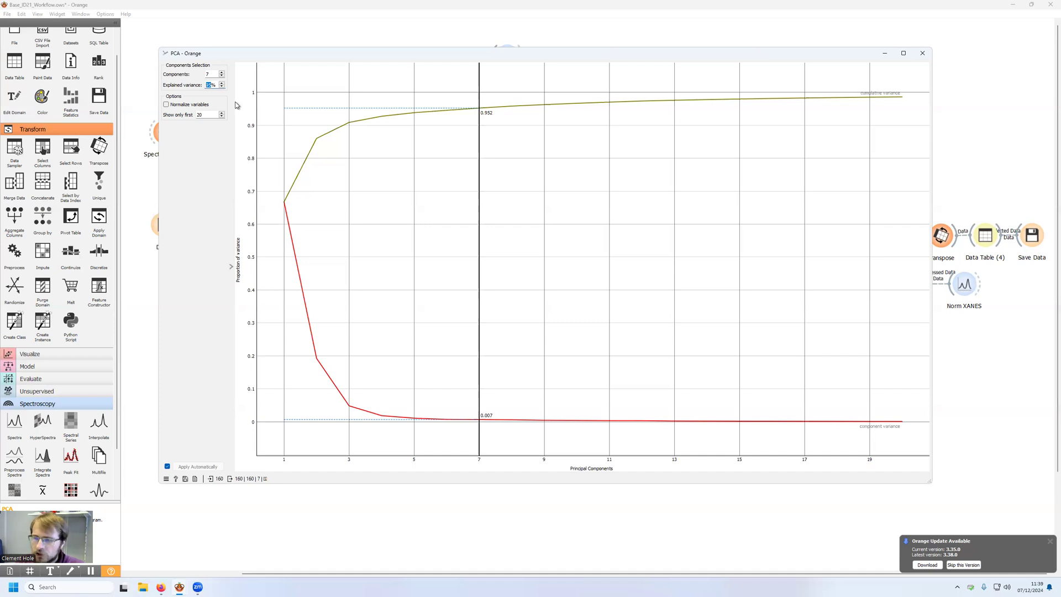
Step: Try 2 principal components in PCA, raise the number of components to 3 and close the widget
double_click(214, 72)
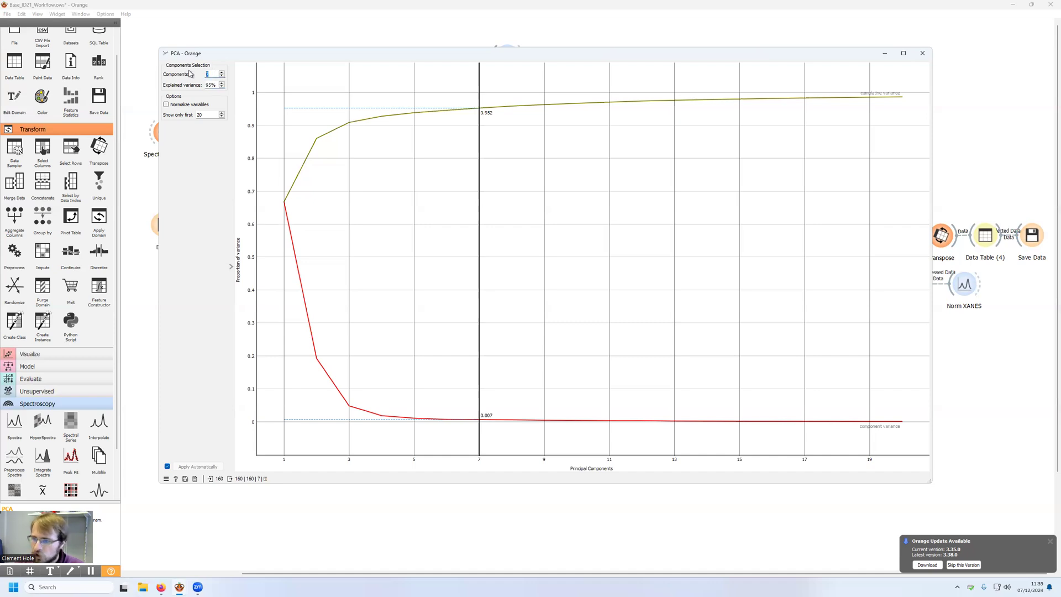
type("2")
key("Return")
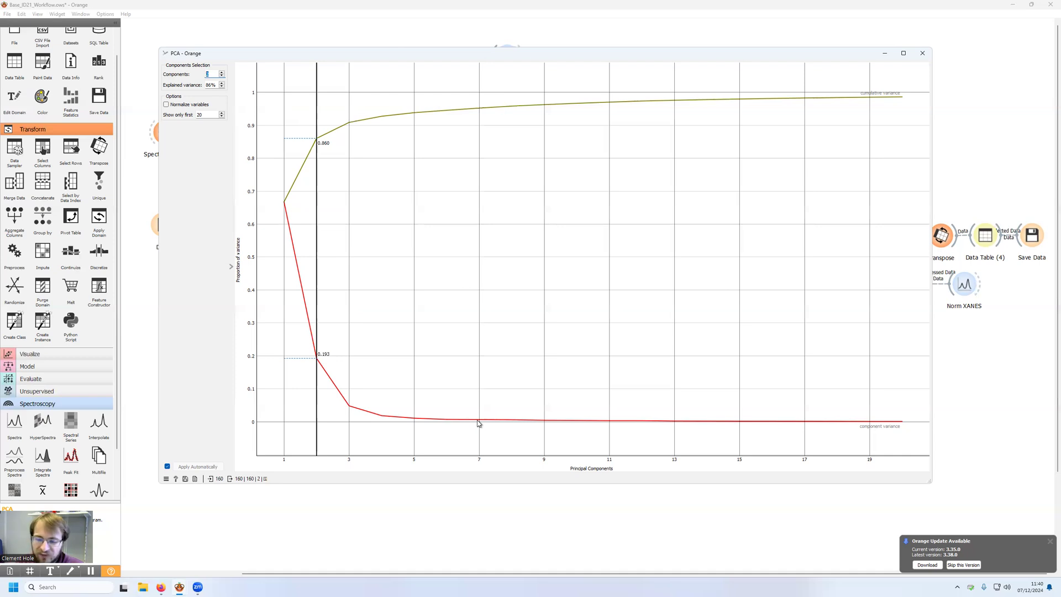
left_click(221, 73)
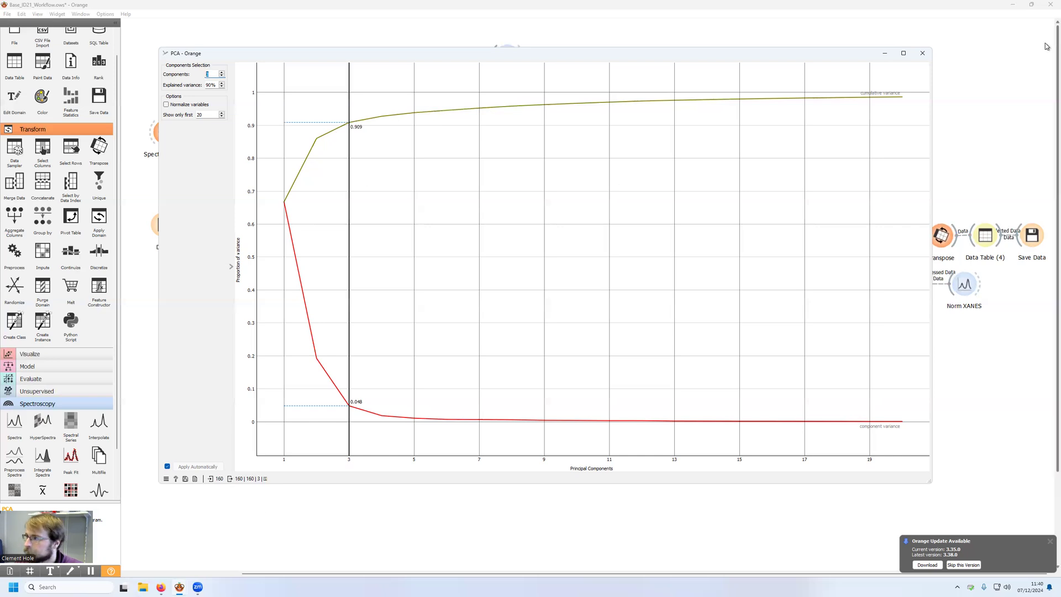
left_click(922, 53)
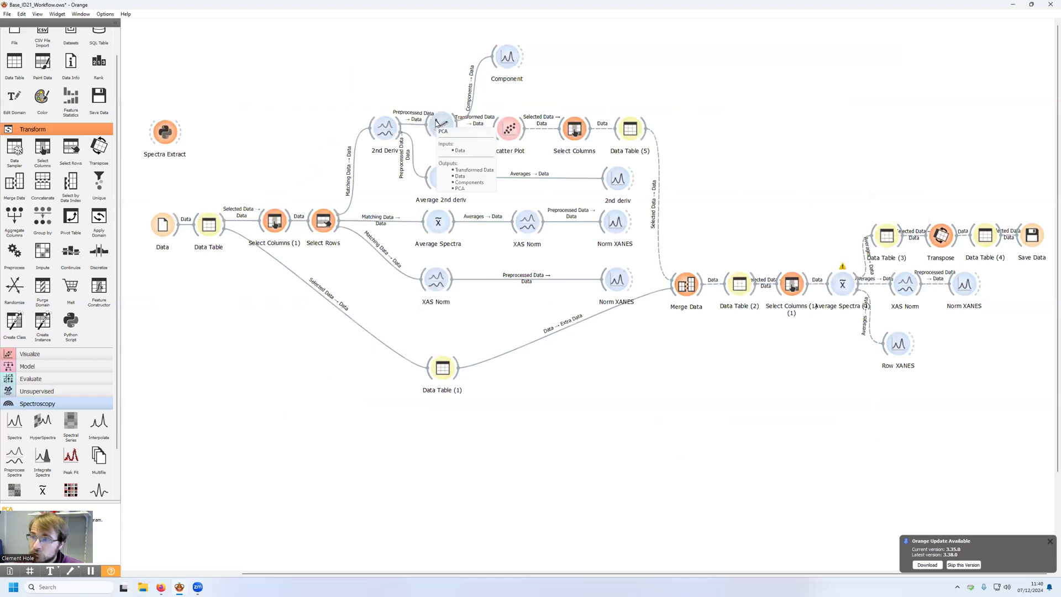
Step: In the Component plot, turn off averages, identify the individual component curves and close the plot
double_click(510, 59)
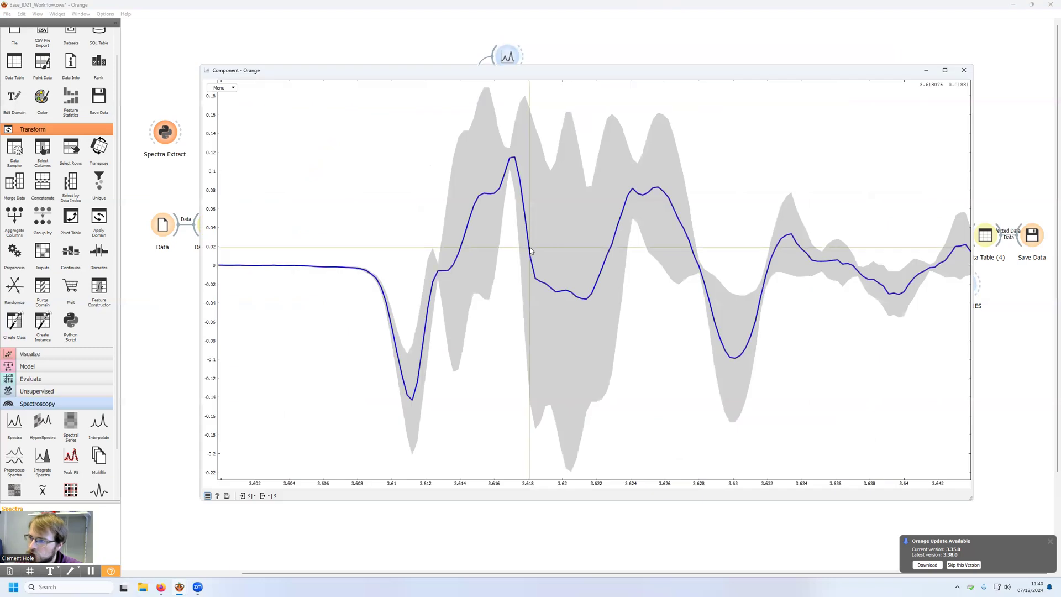
left_click(221, 88)
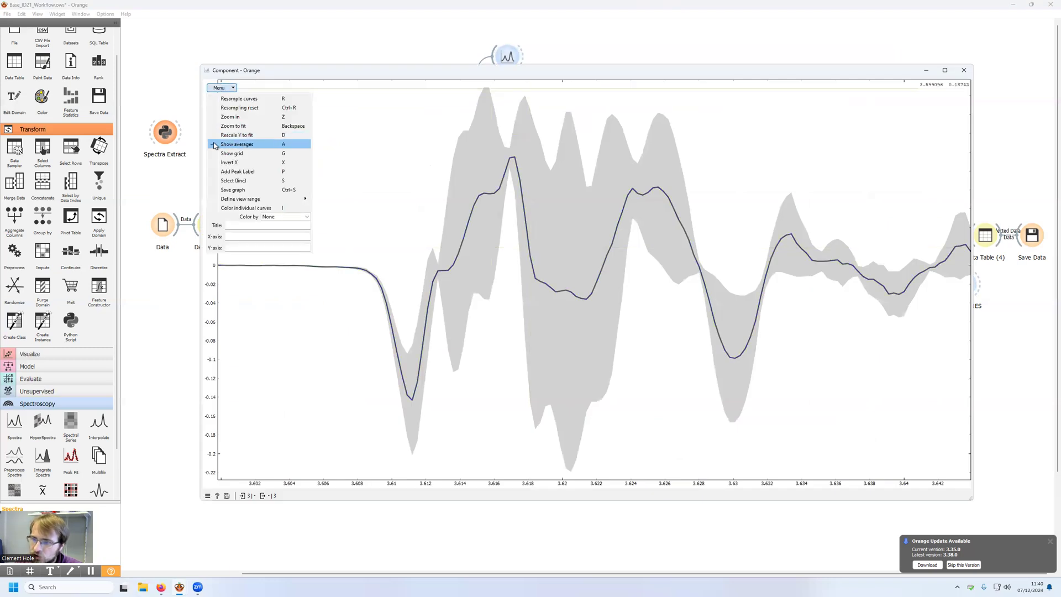
left_click(237, 144)
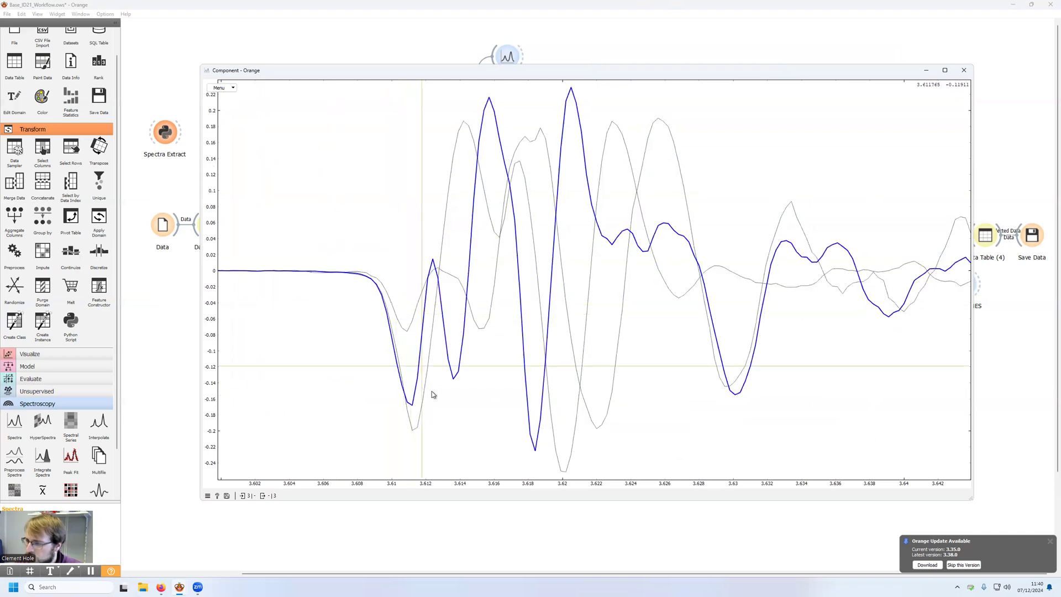
mouse_move(395, 319)
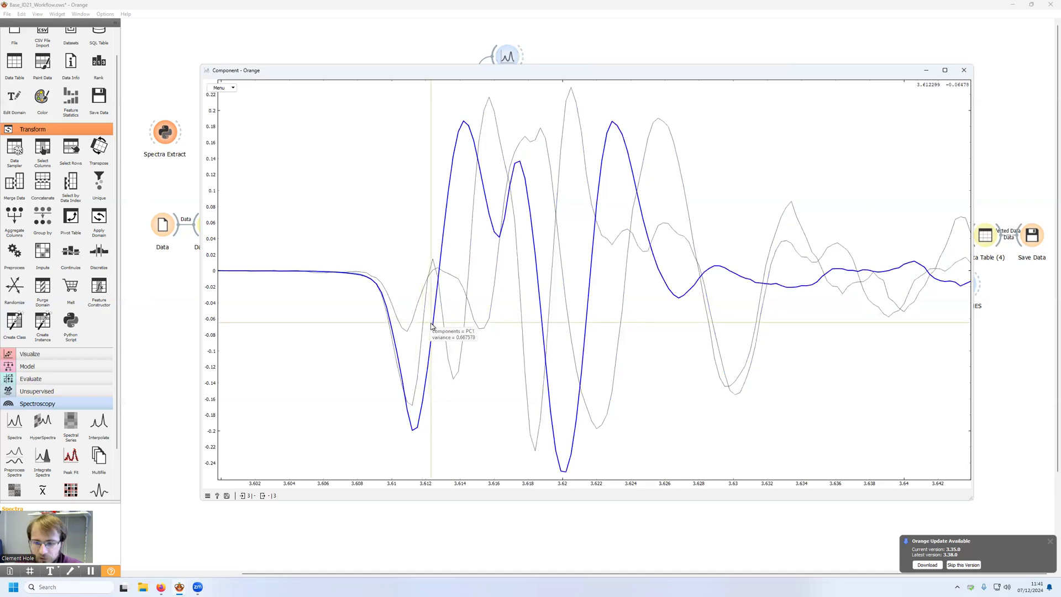
left_click(964, 70)
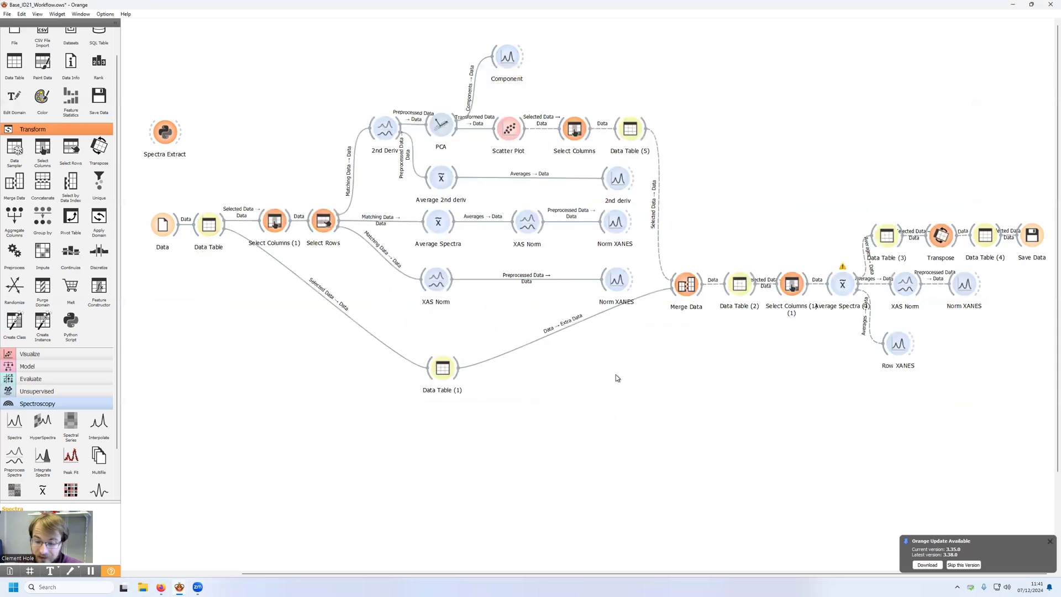
Step: Open the Scatter Plot, color the PC1/PC2 points by sample tags and move the legend to an empty upper area of the plot
double_click(510, 129)
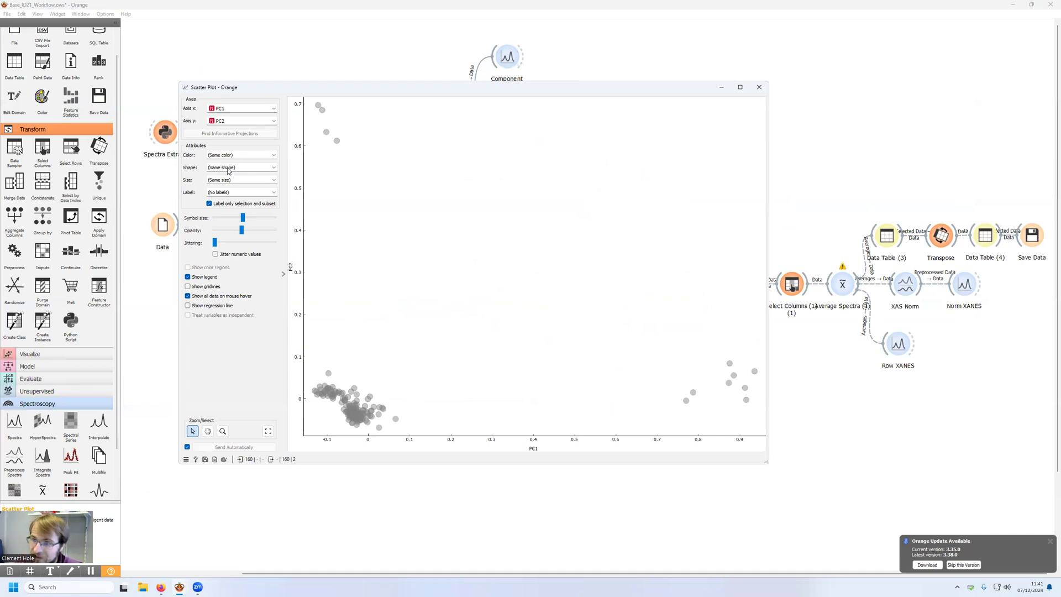
left_click(239, 156)
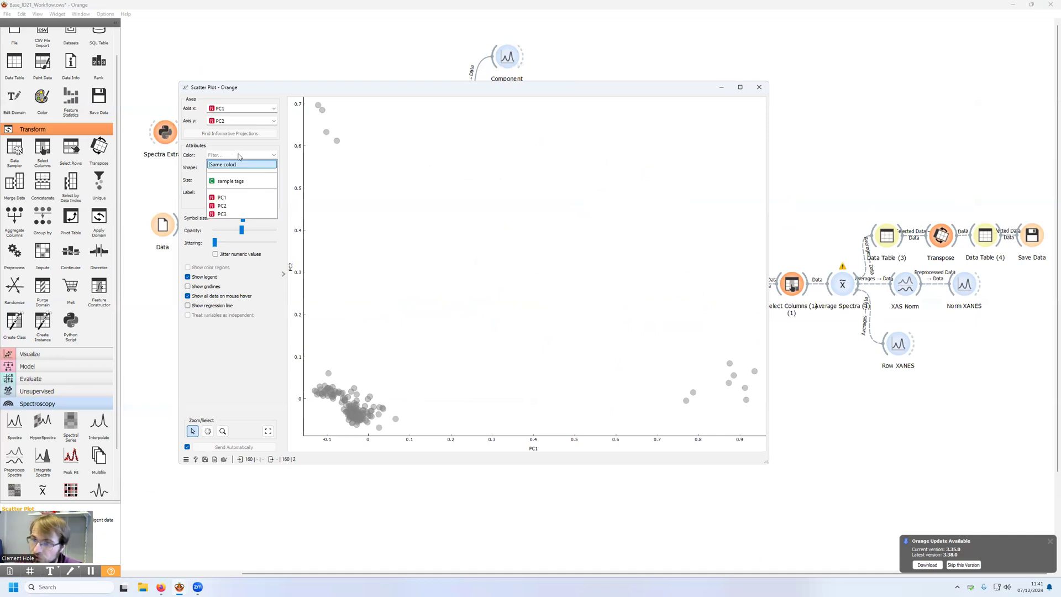
left_click(232, 182)
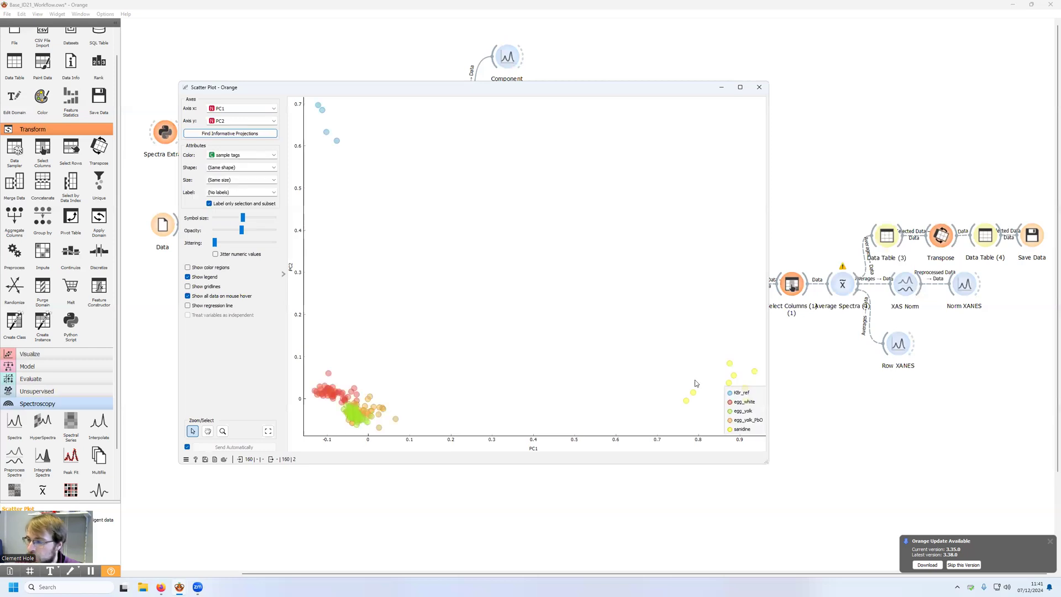
left_click_drag(739, 420, 725, 137)
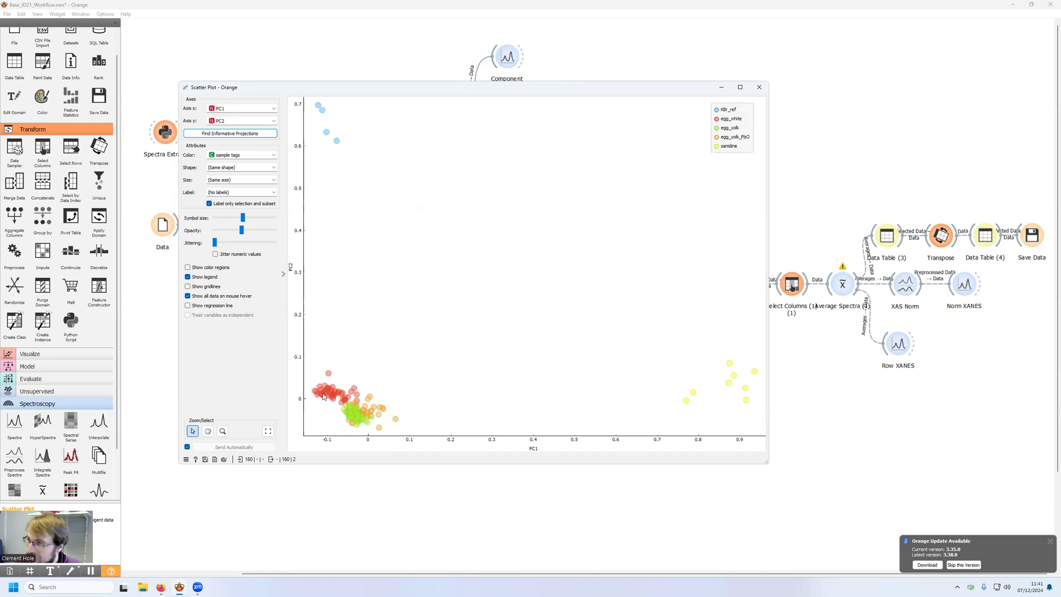
Step: Examine the overlapping egg_white, egg_yolk and egg_yolk_PbO clusters up close in the scatter plot and restore the full view
mouse_move(369, 423)
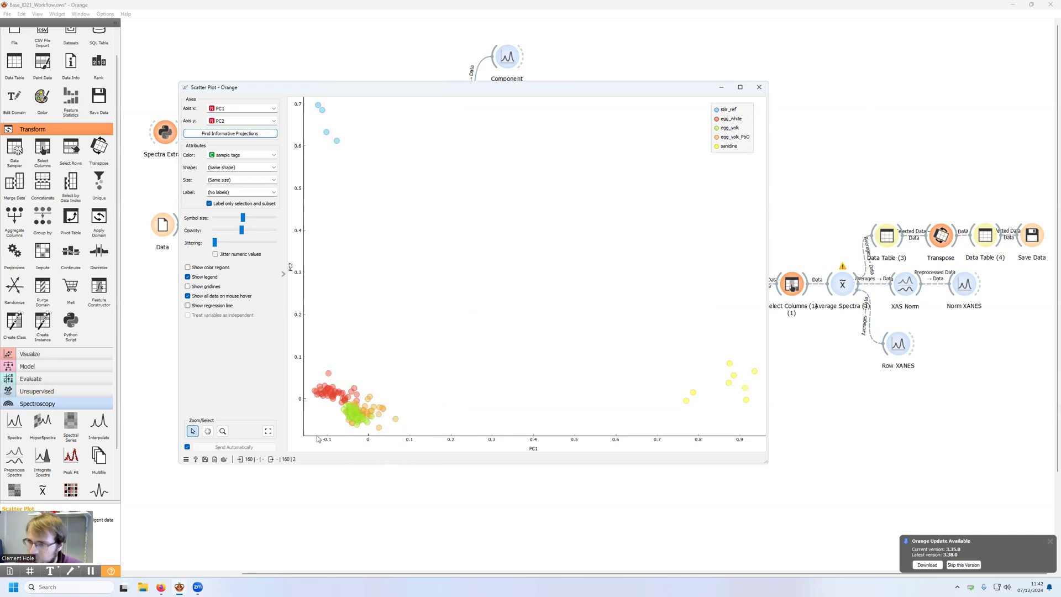
scroll(325, 409, "up", 8)
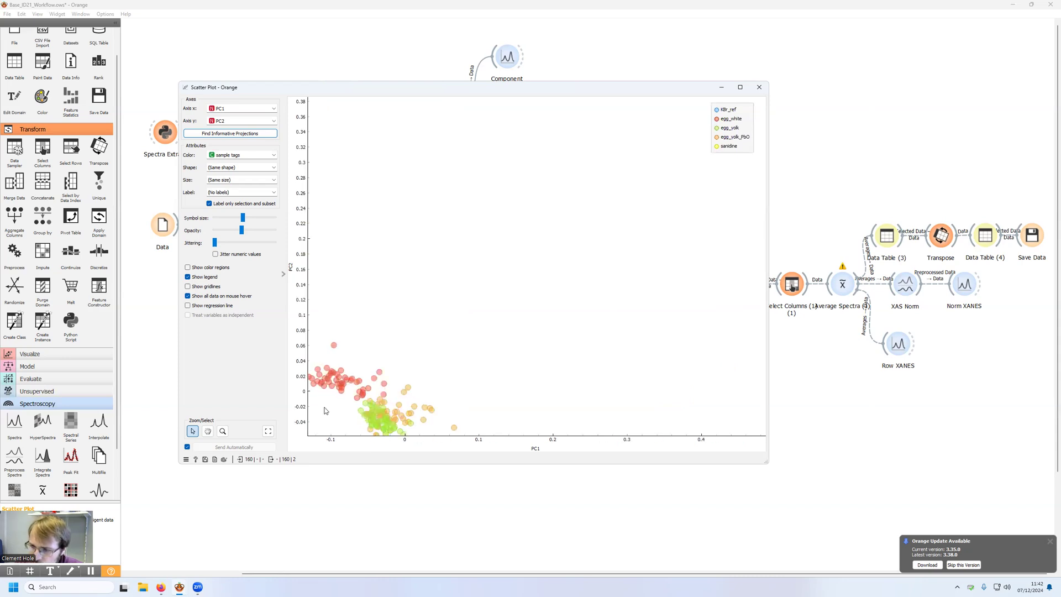
scroll(423, 314, "down", 8)
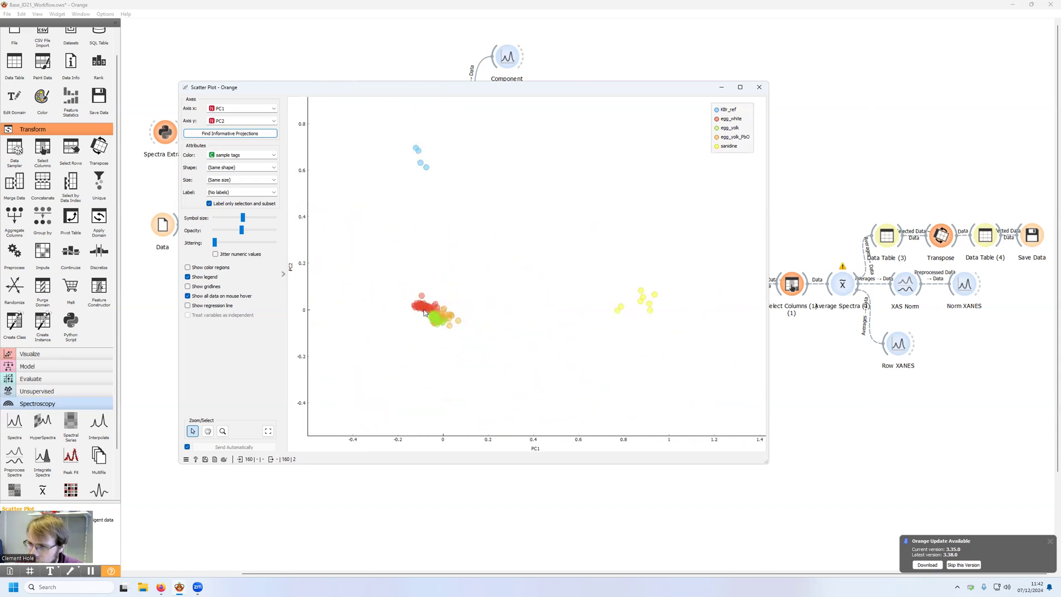
scroll(424, 313, "up", 1)
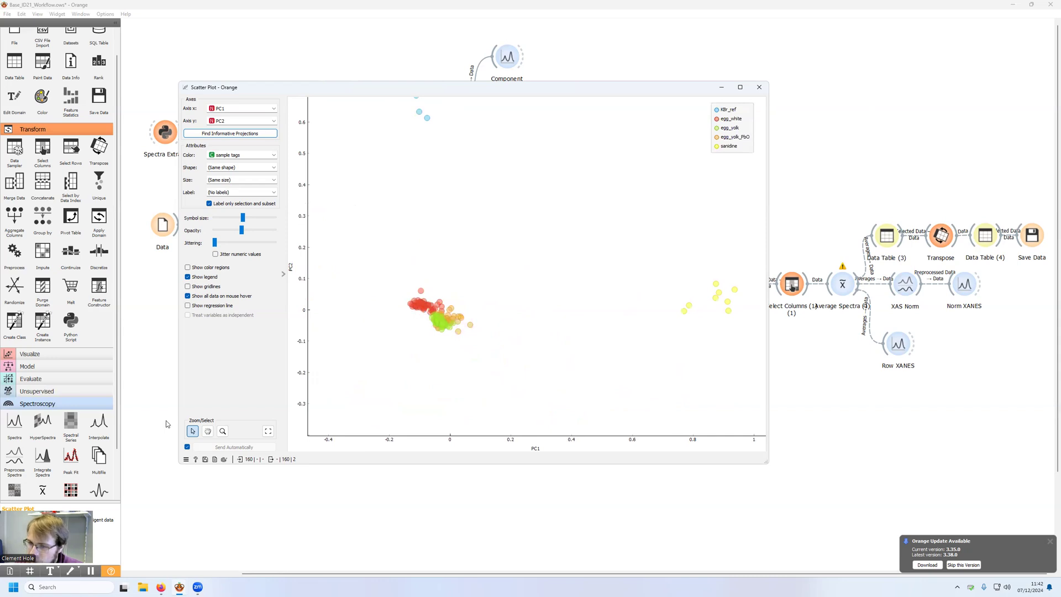
left_click(208, 432)
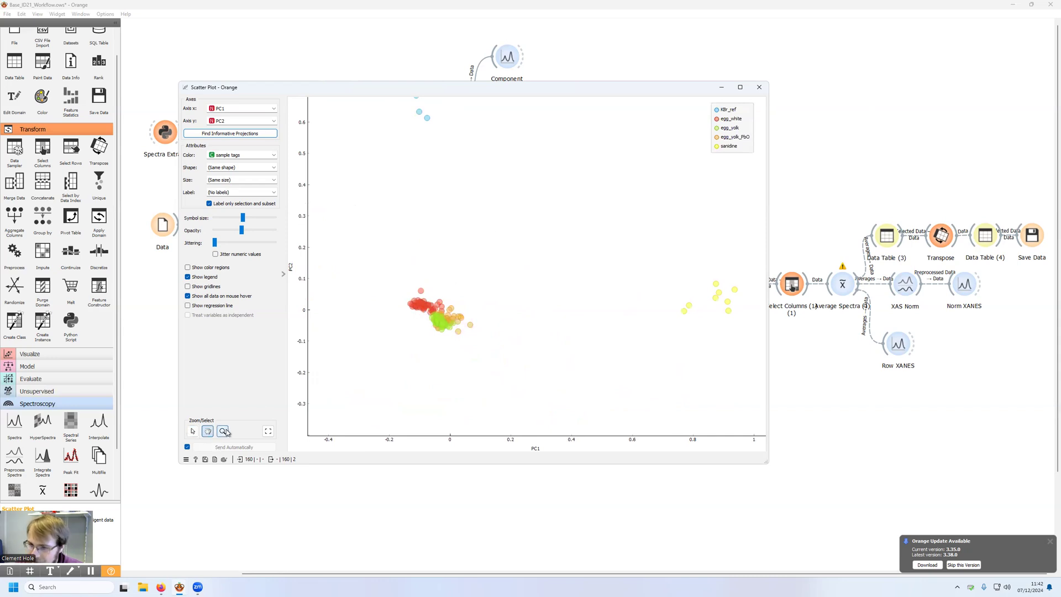
left_click_drag(547, 206, 556, 278)
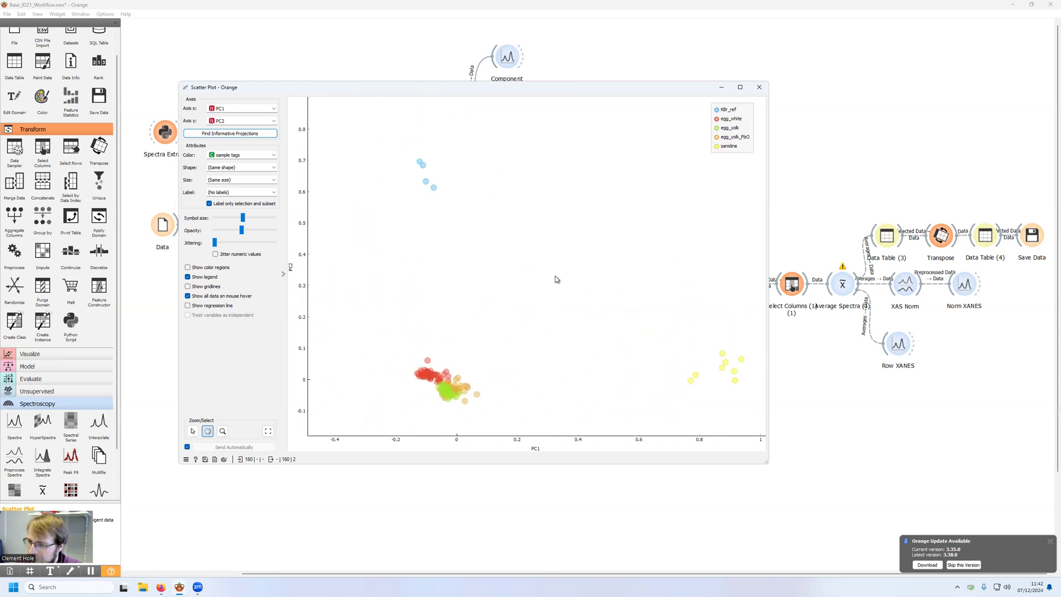
left_click(222, 431)
left_click_drag(402, 343, 488, 412)
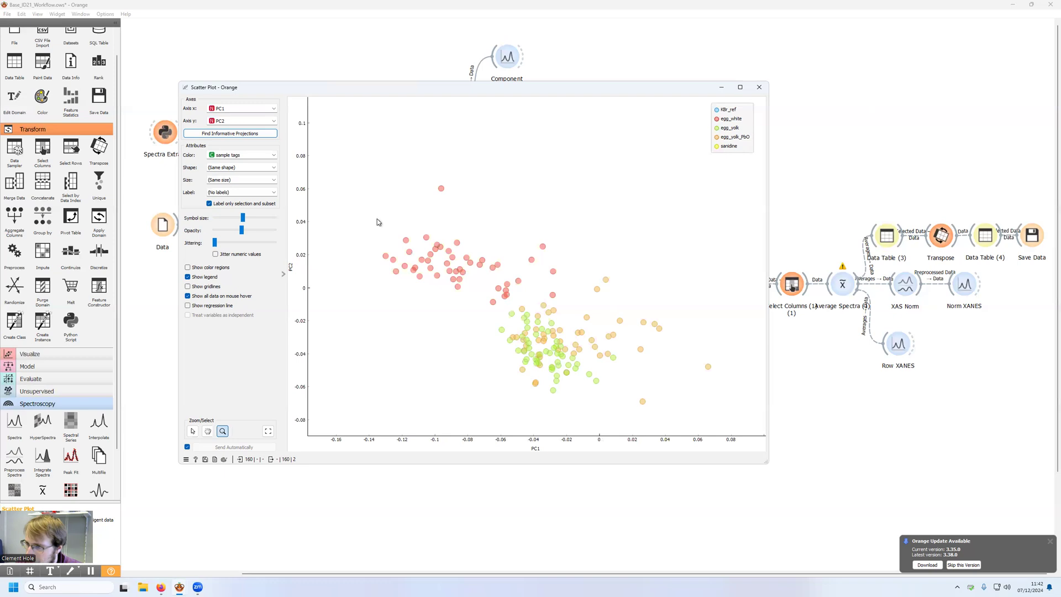
left_click_drag(352, 171, 751, 436)
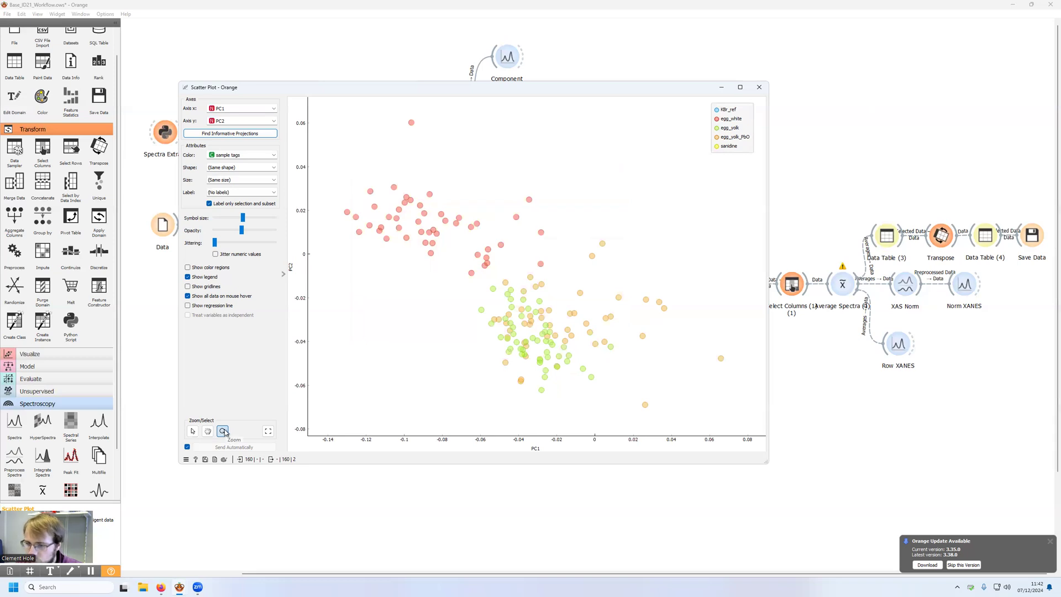
left_click(268, 434)
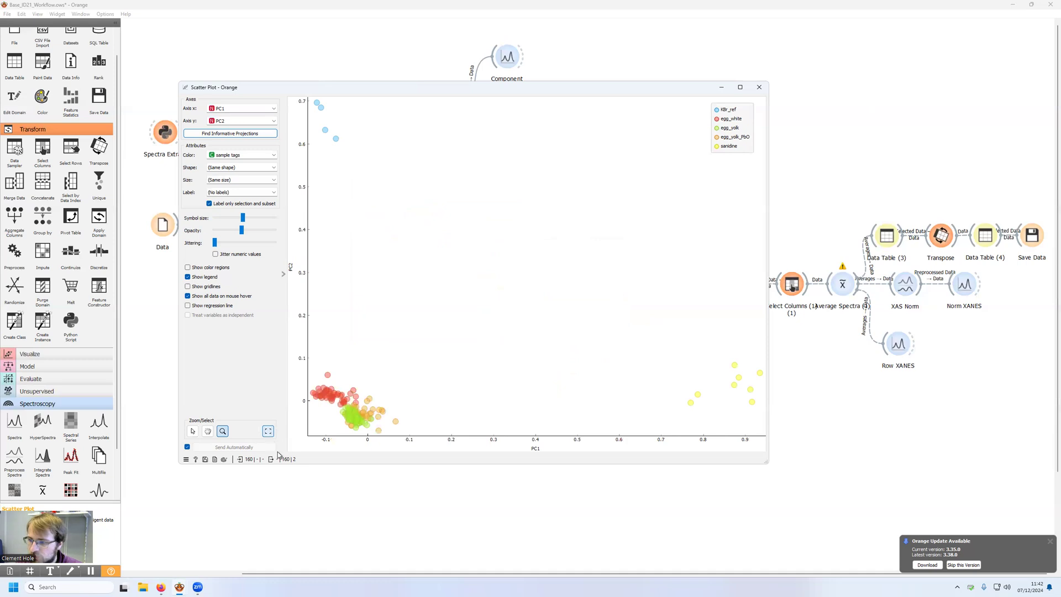
Step: Select most of the egg_white cluster as one group and the main egg_yolk cluster as a second group, and minimize the scatter plot
left_click(193, 431)
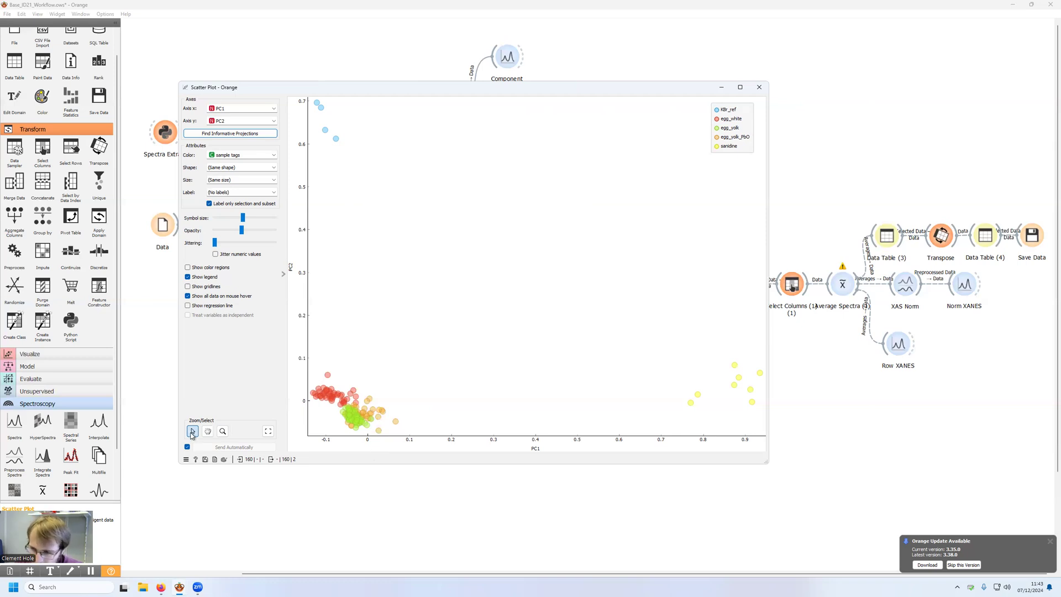
left_click_drag(310, 376, 341, 409)
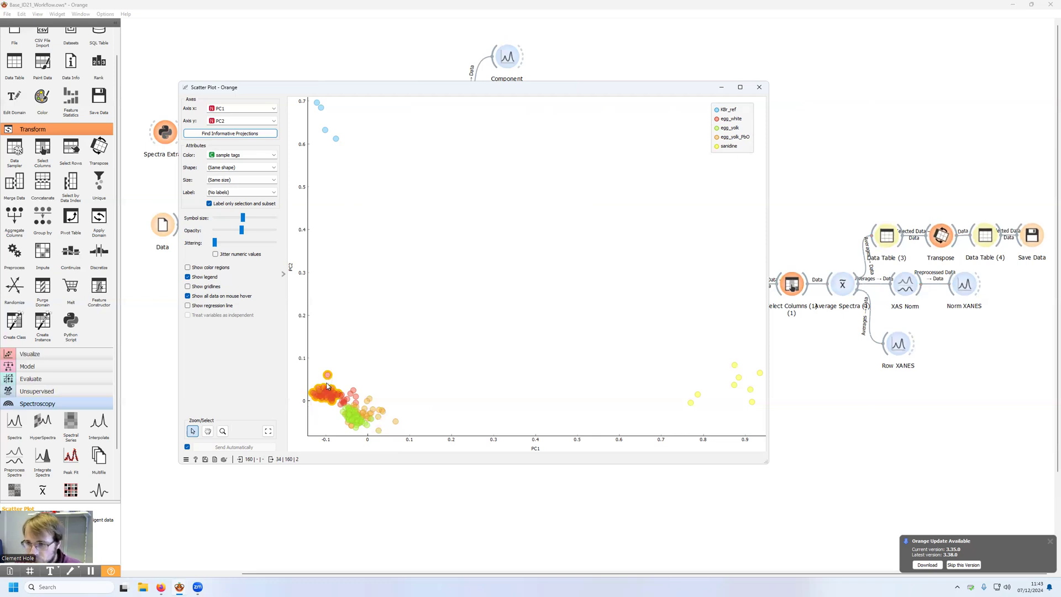
scroll(324, 404, "up", 3)
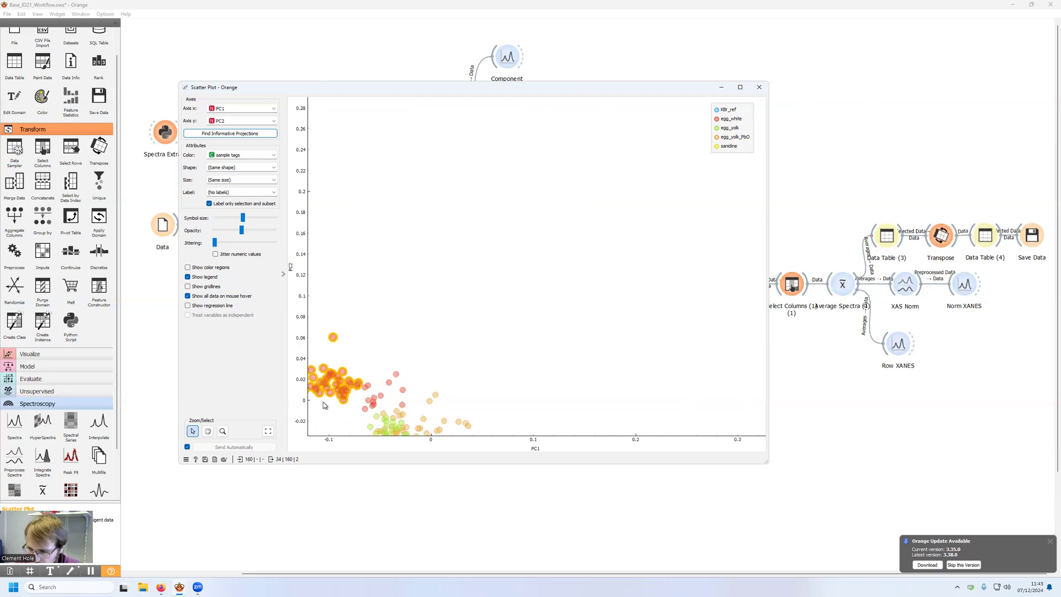
scroll(324, 405, "up", 1)
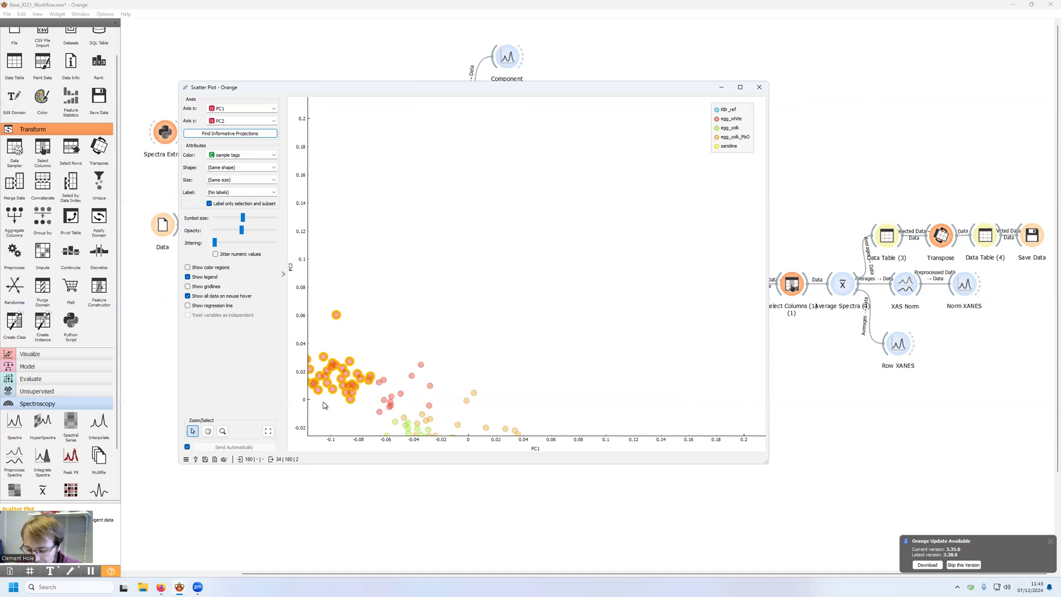
left_click_drag(373, 354, 436, 398)
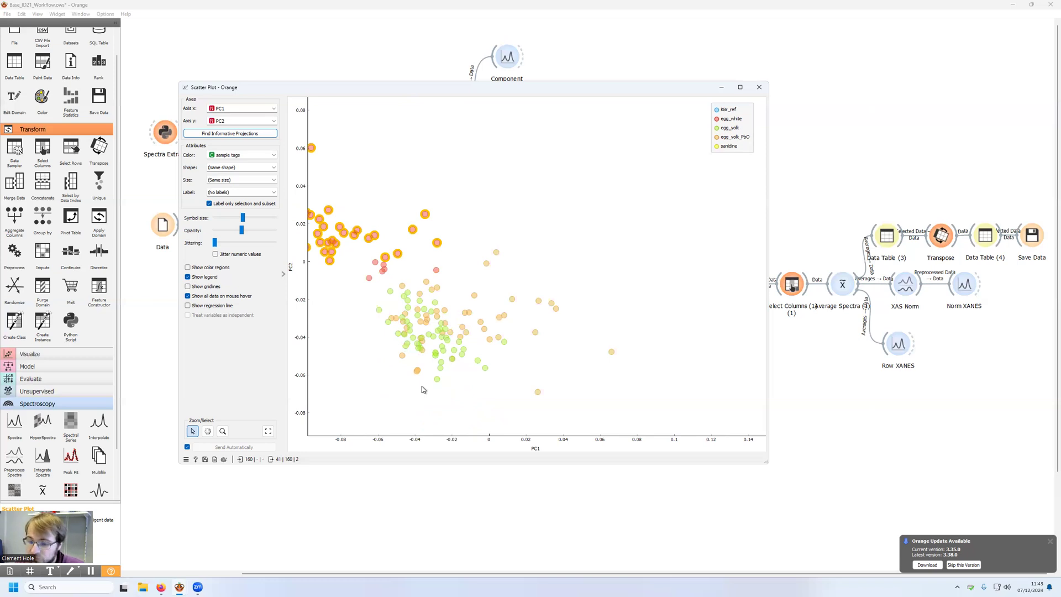
left_click_drag(376, 281, 486, 385)
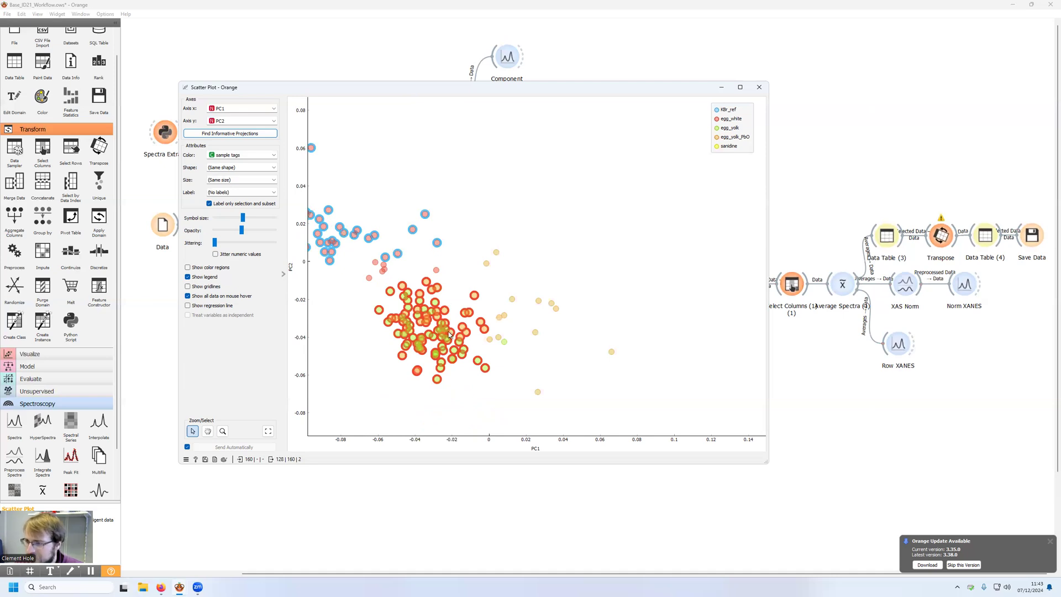
left_click(722, 87)
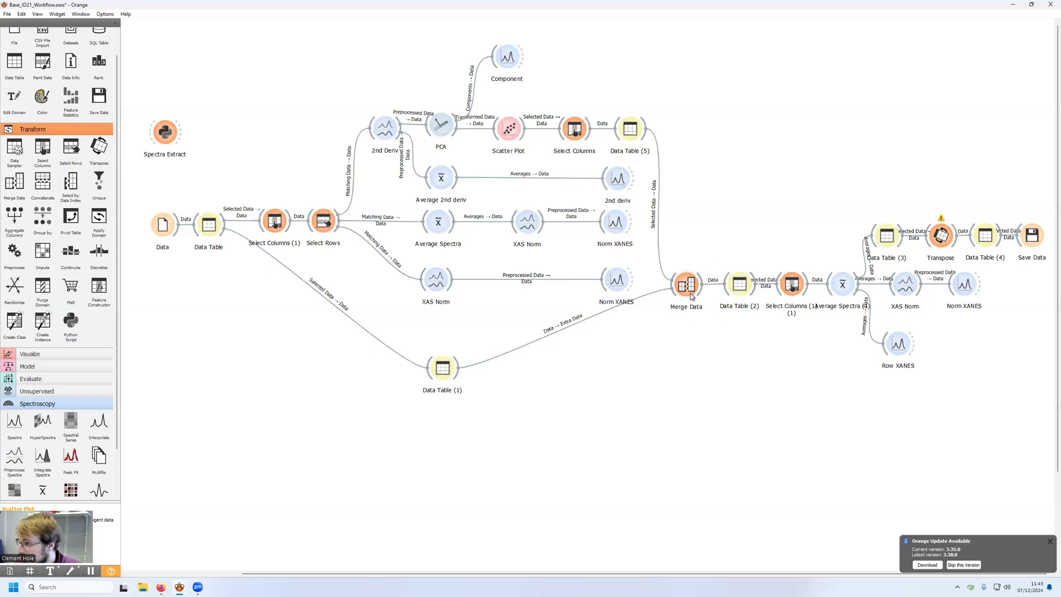
Step: Set Average Spectra (1) to group by Group and close the widget
double_click(844, 287)
left_click(488, 284)
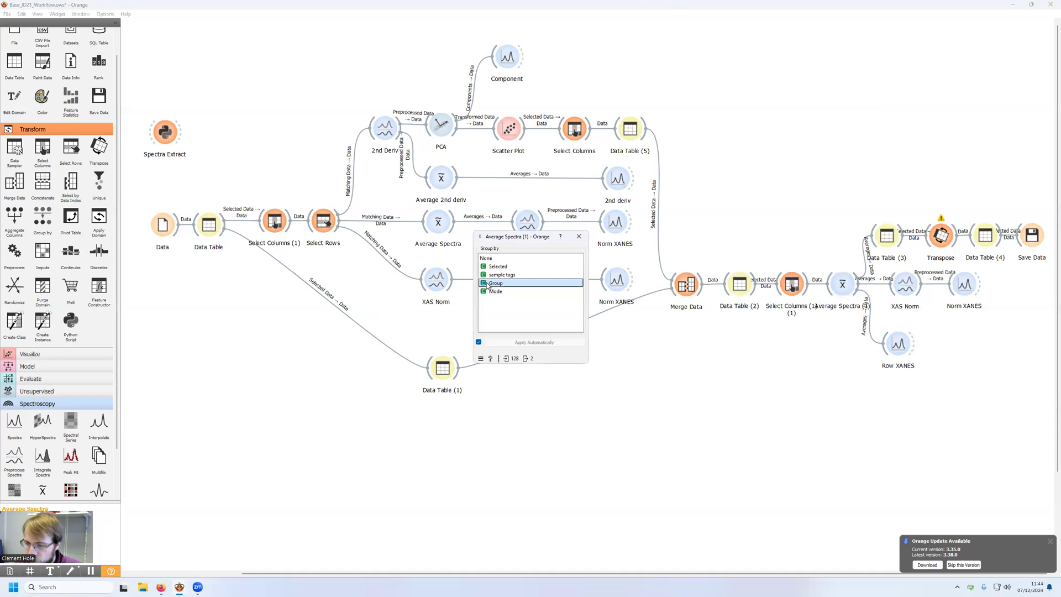
left_click(578, 237)
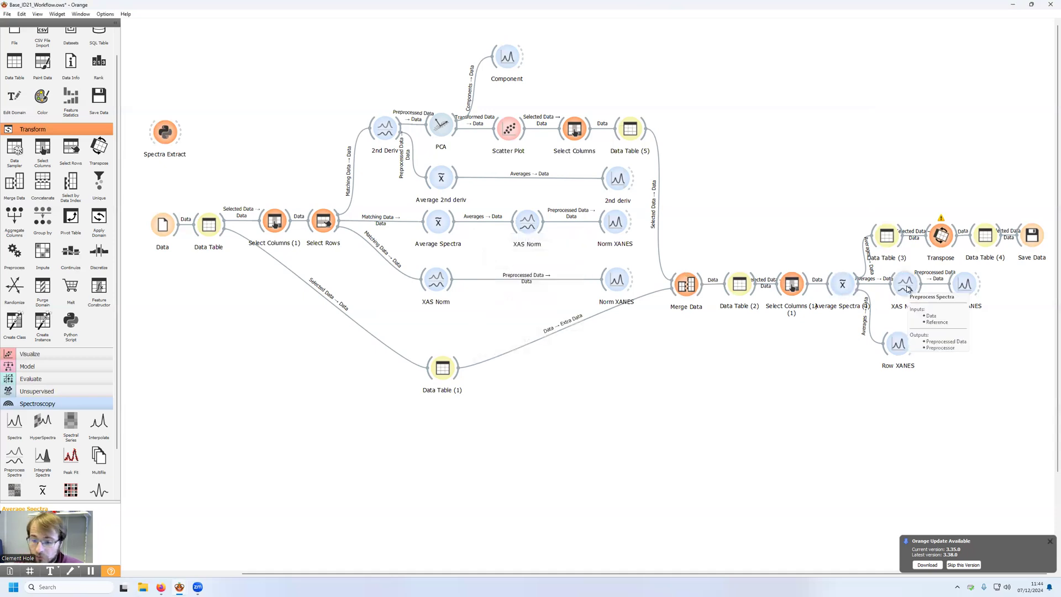
Step: Open the Norm XANES plot fed by the averaged selection, widen its window and place it over the upper part of the canvas
double_click(969, 288)
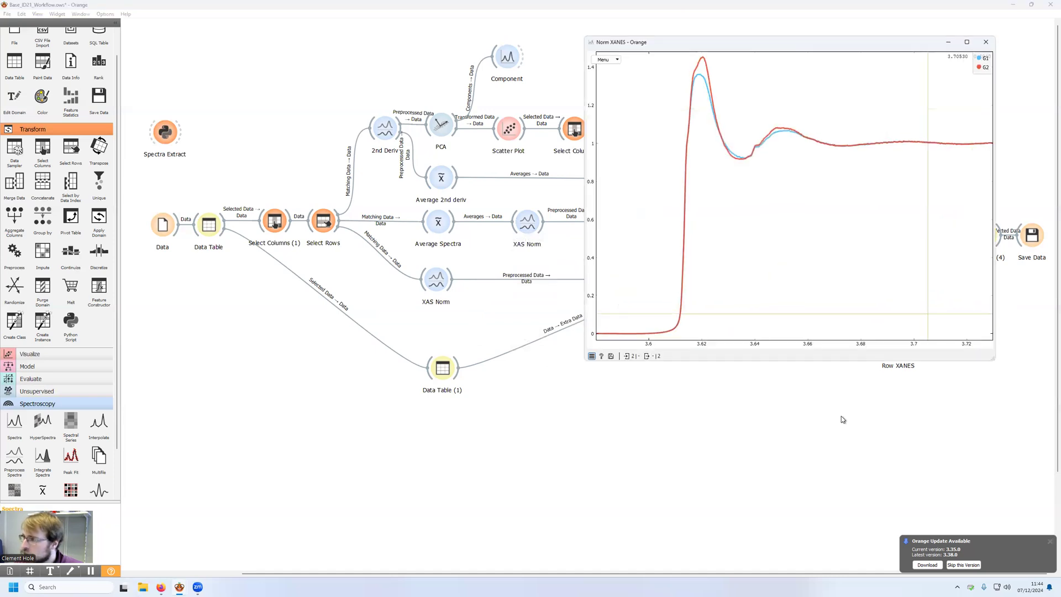
left_click_drag(762, 48, 435, 95)
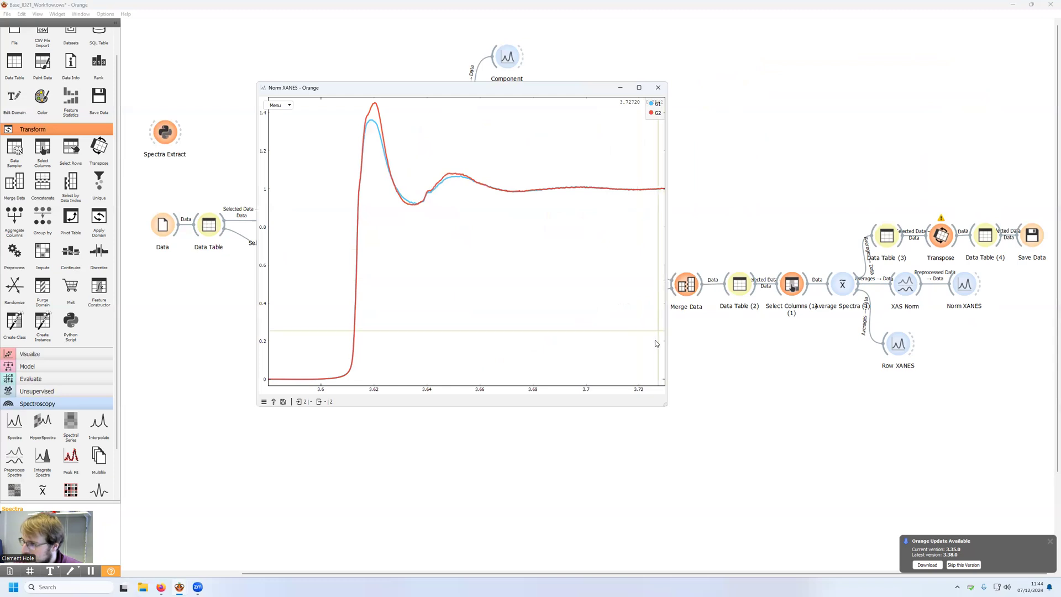
left_click_drag(668, 342, 841, 342)
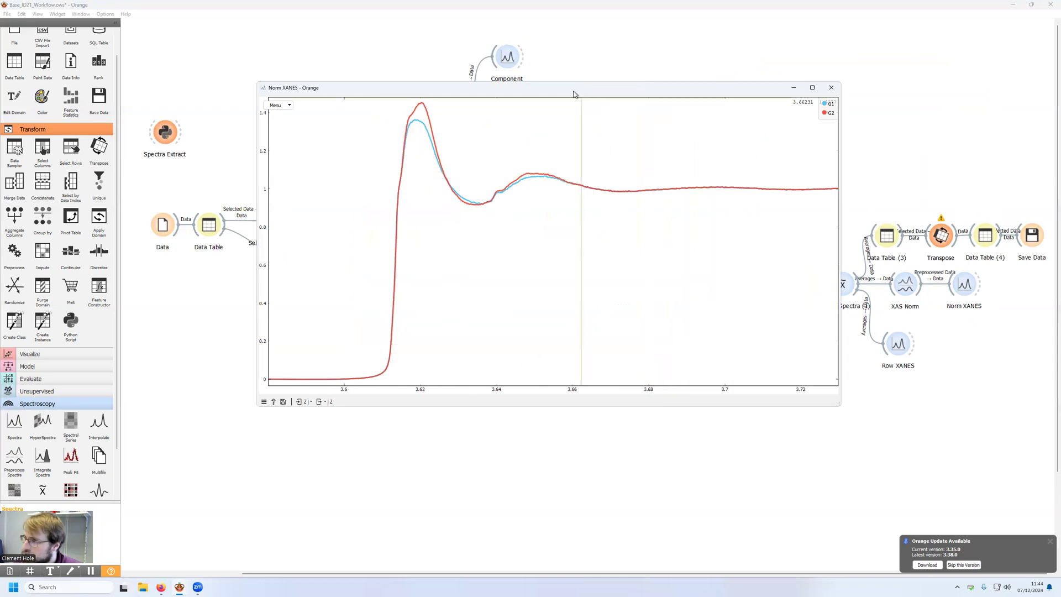
left_click_drag(574, 94, 776, 40)
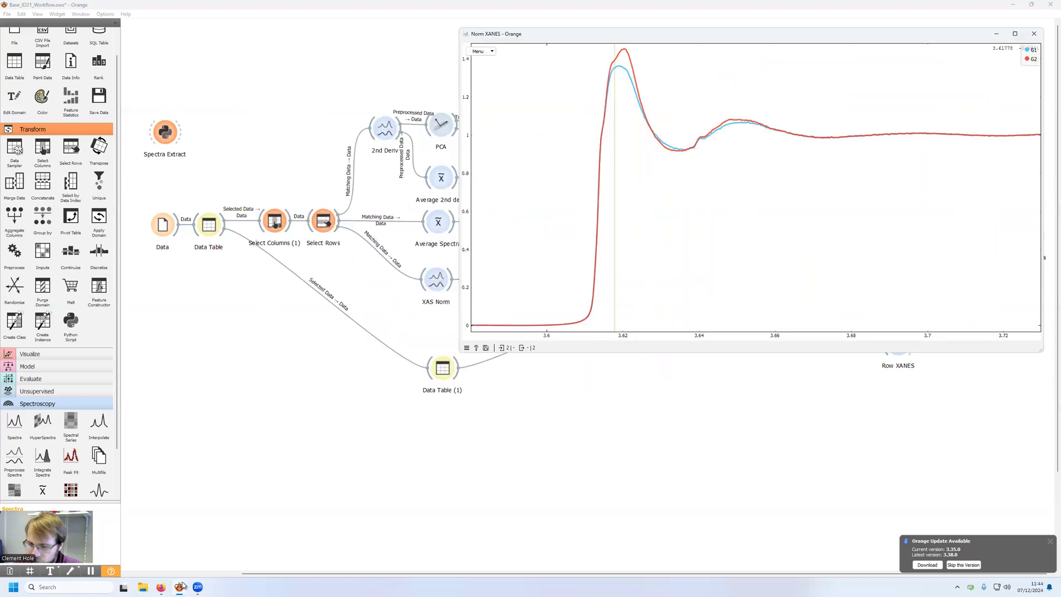
Step: Restore the Scatter Plot, narrow its window and place it beside the Norm XANES plot so both are visible
mouse_move(182, 585)
left_click(188, 558)
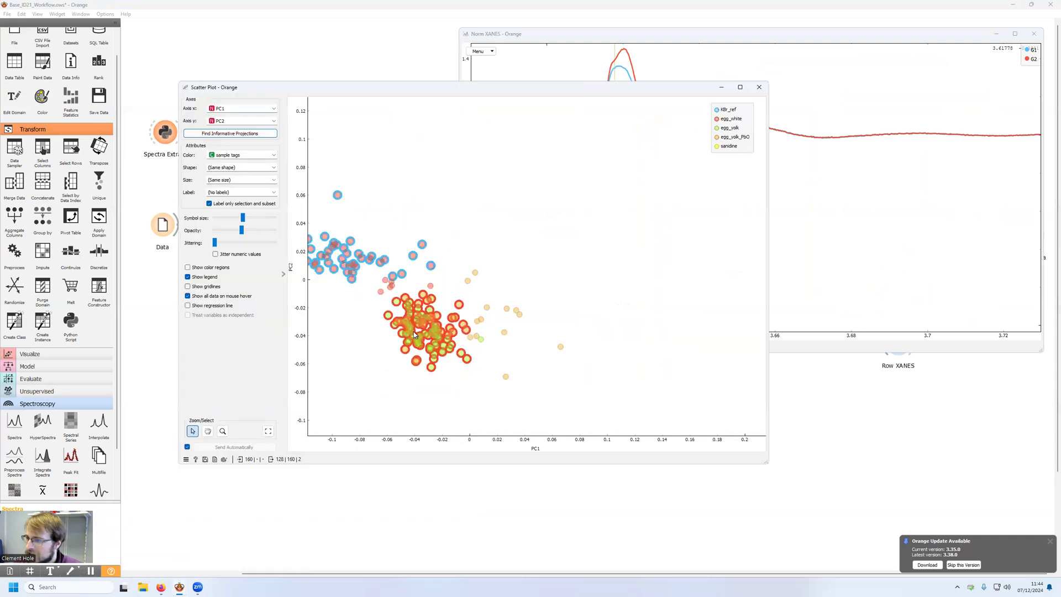
left_click_drag(499, 92, 337, 182)
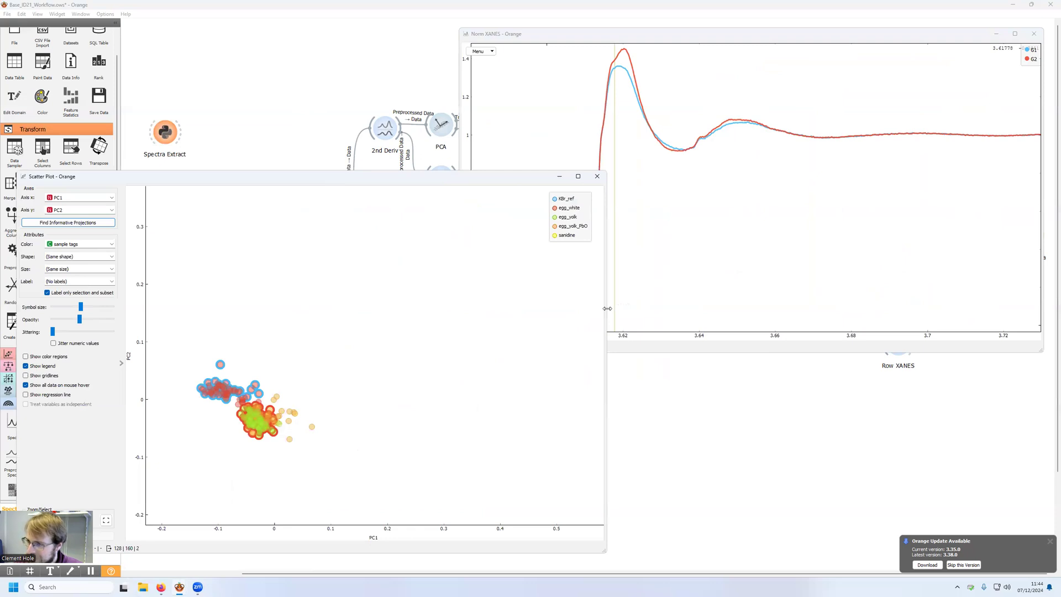
left_click_drag(607, 308, 522, 307)
left_click_drag(333, 181, 342, 144)
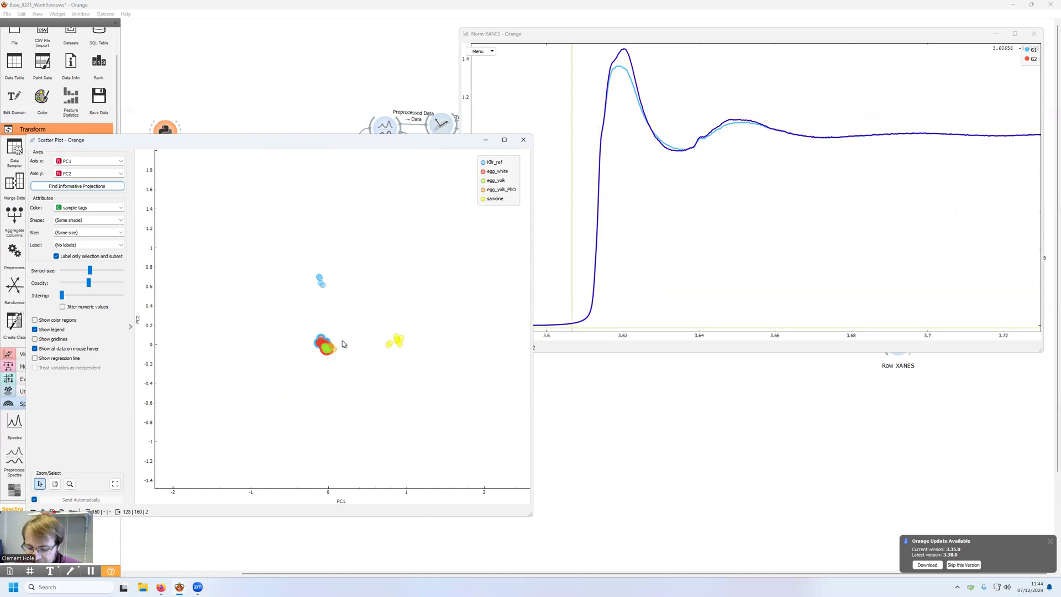
Step: Select the sanidine points as a third group and the KBr_ref points as a fourth group in the scatter plot
left_click_drag(371, 323, 416, 362)
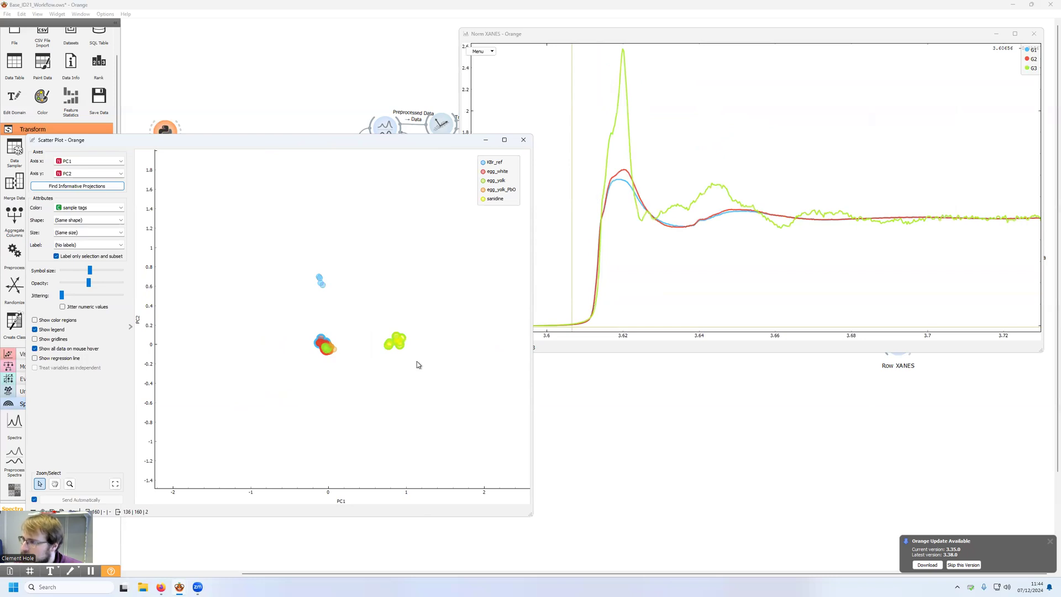
mouse_move(404, 340)
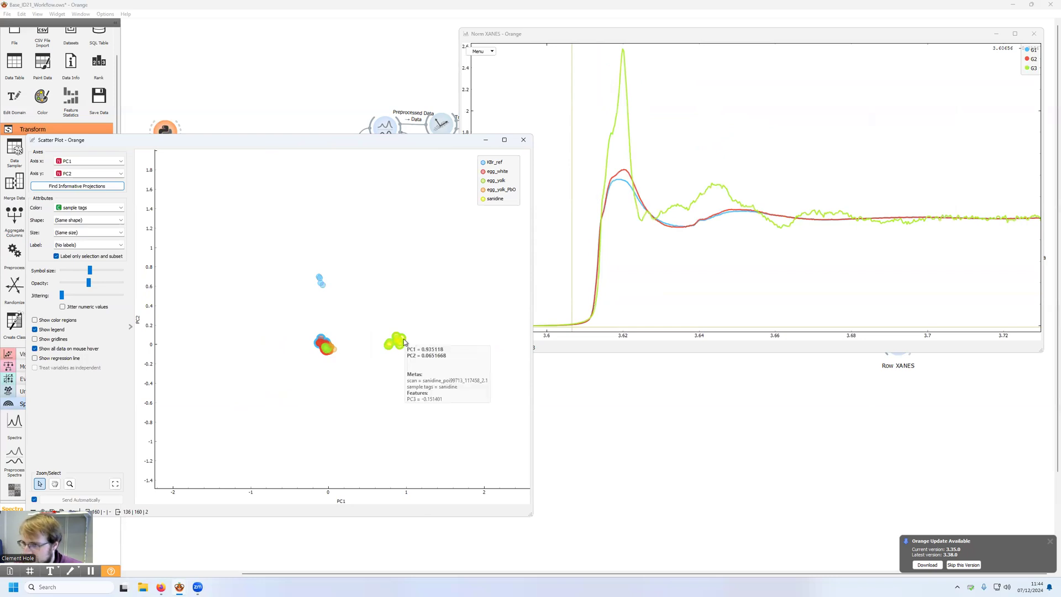
left_click_drag(303, 266, 337, 296)
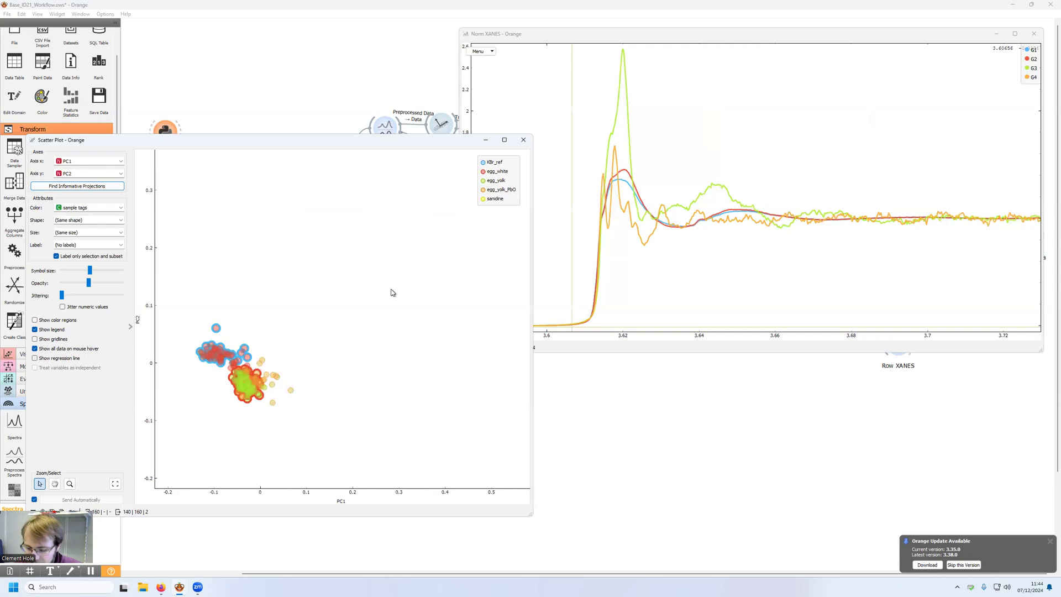
Step: Clear the point selection in the scatter plot and close the Scatter Plot and Norm XANES windows
left_click(329, 274)
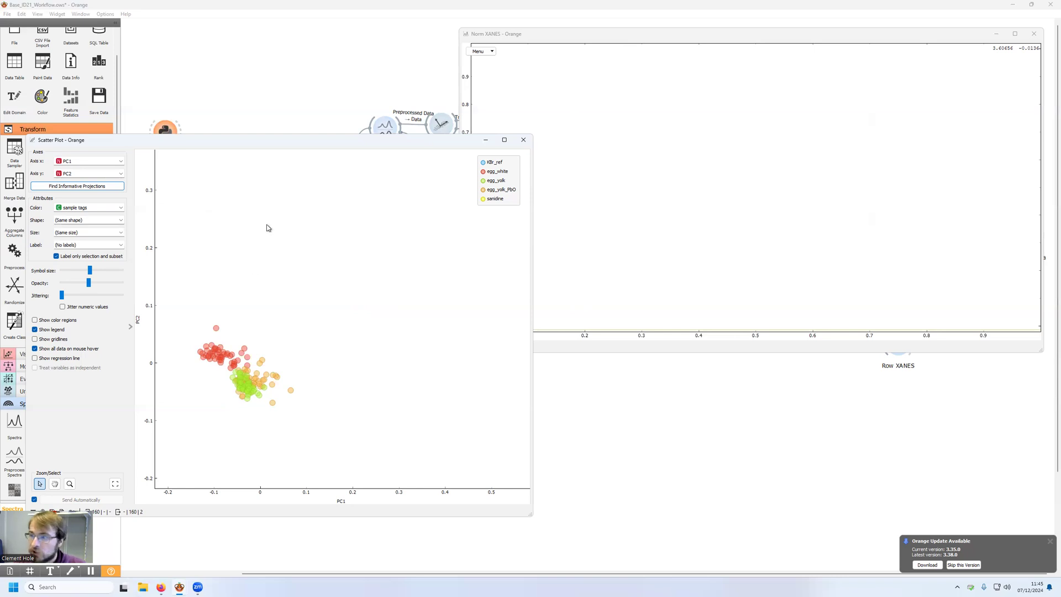
left_click(523, 140)
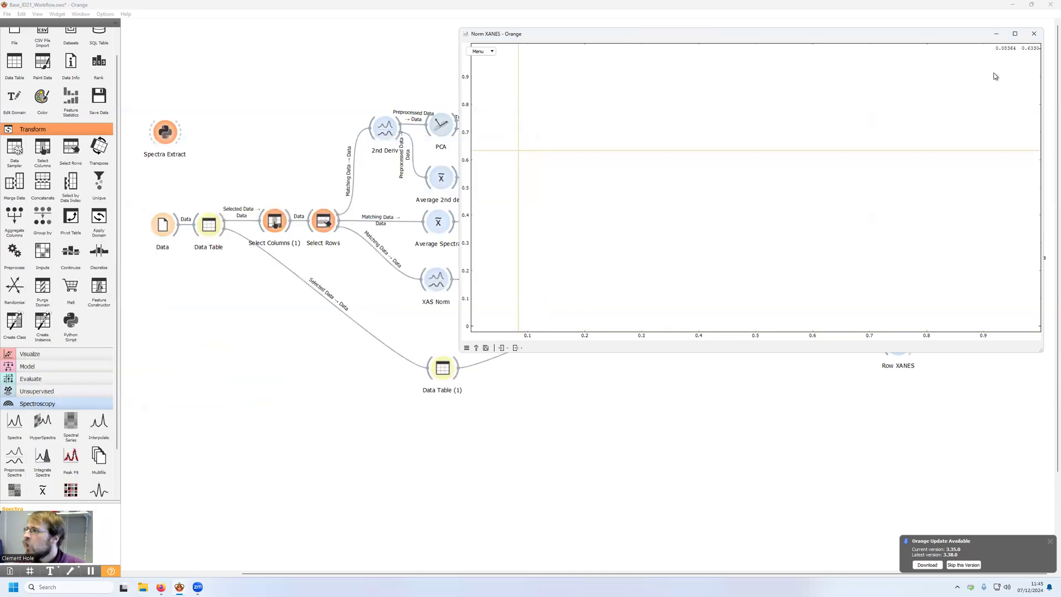
left_click(1034, 34)
Step: Group the two point clusters separately in the Scatter Plot, and inspect the transposed group averages in Data Table (4)
double_click(511, 132)
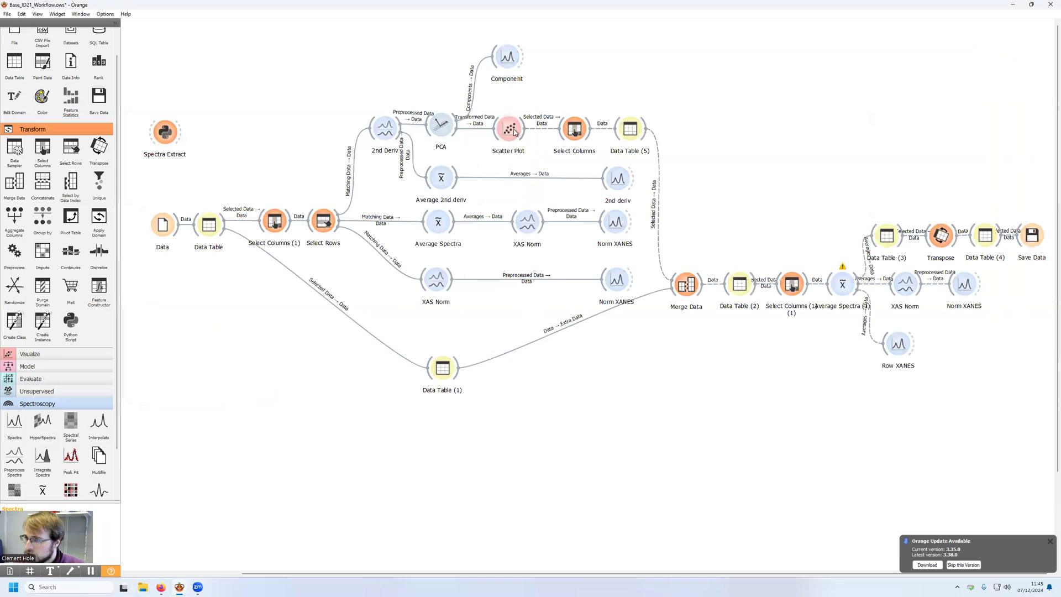
left_click_drag(183, 309, 235, 410)
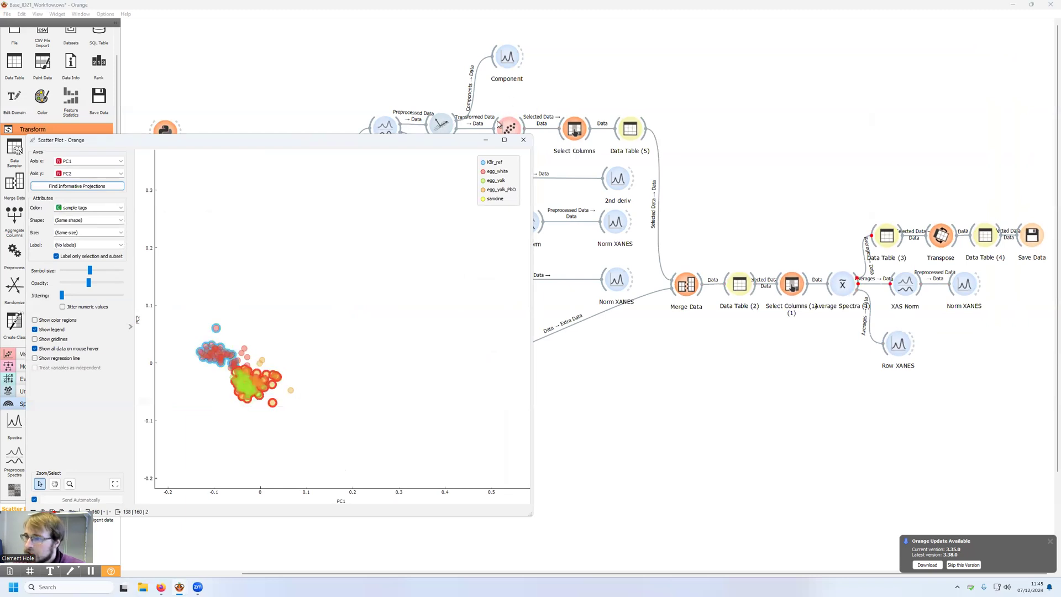
left_click(485, 139)
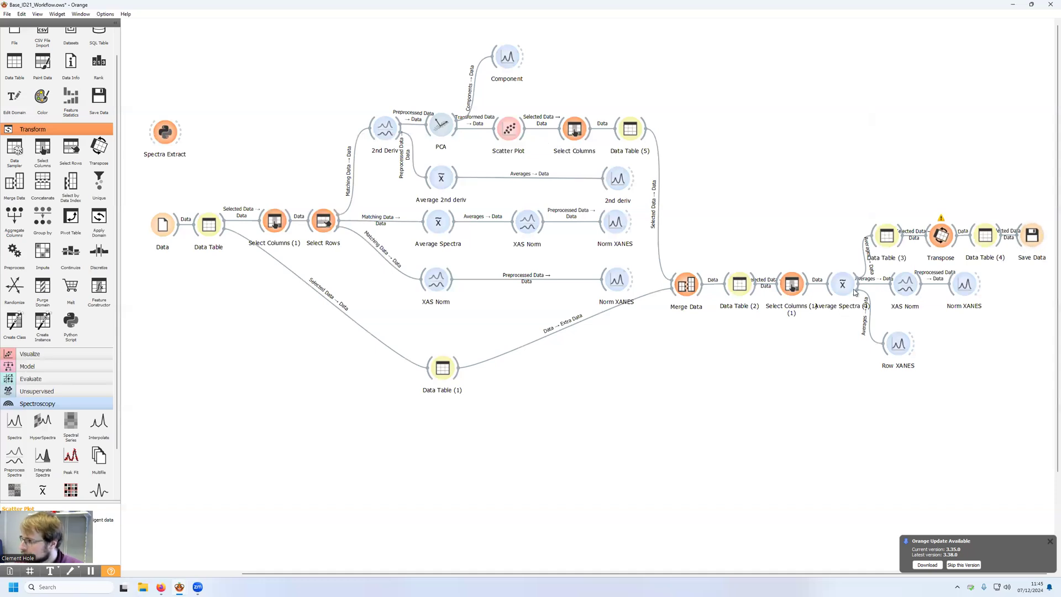
double_click(984, 237)
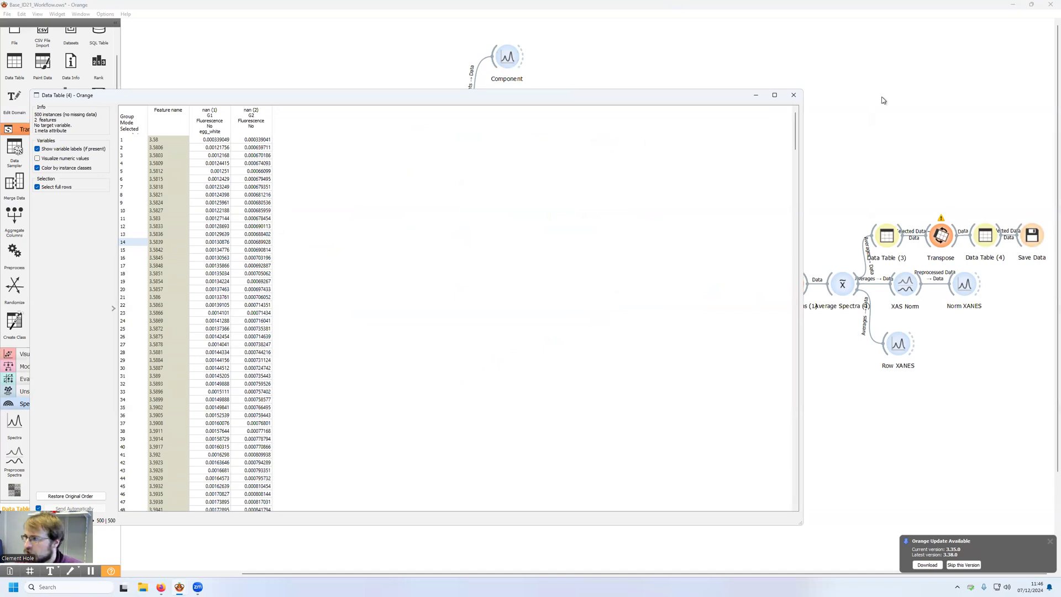
left_click(793, 95)
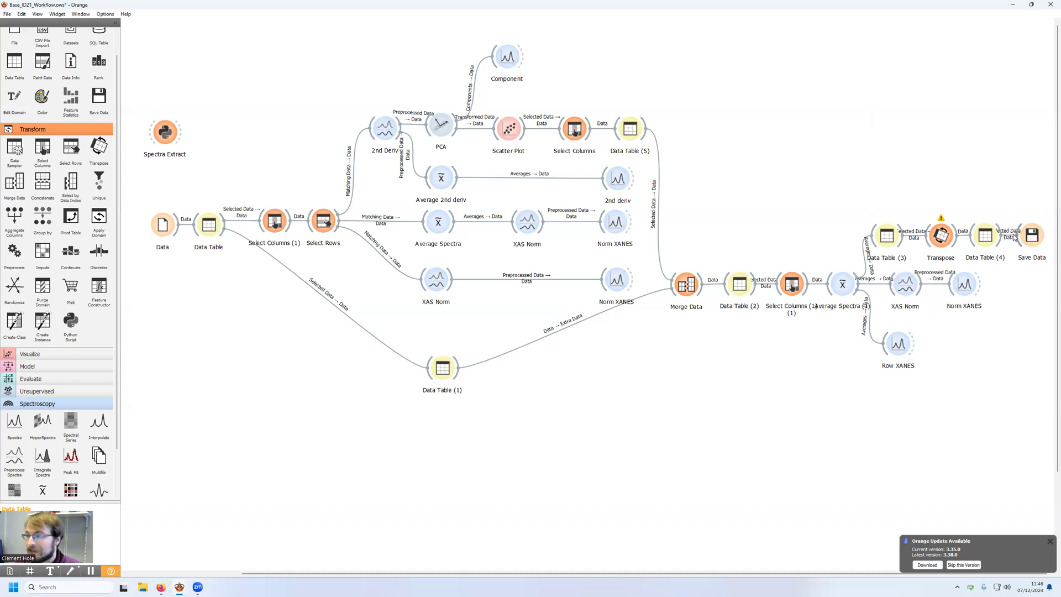
Step: Chain a Transpose and a Save Data widget after the last Norm XANES plot, and delete both again
left_click_drag(979, 284, 1034, 333)
left_click(1001, 316)
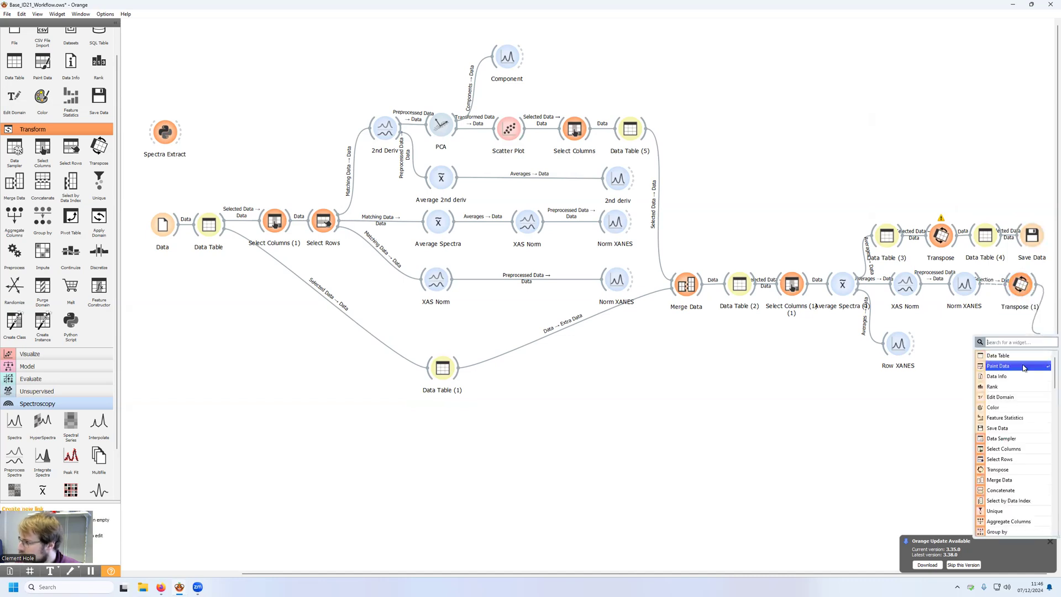
left_click(1011, 429)
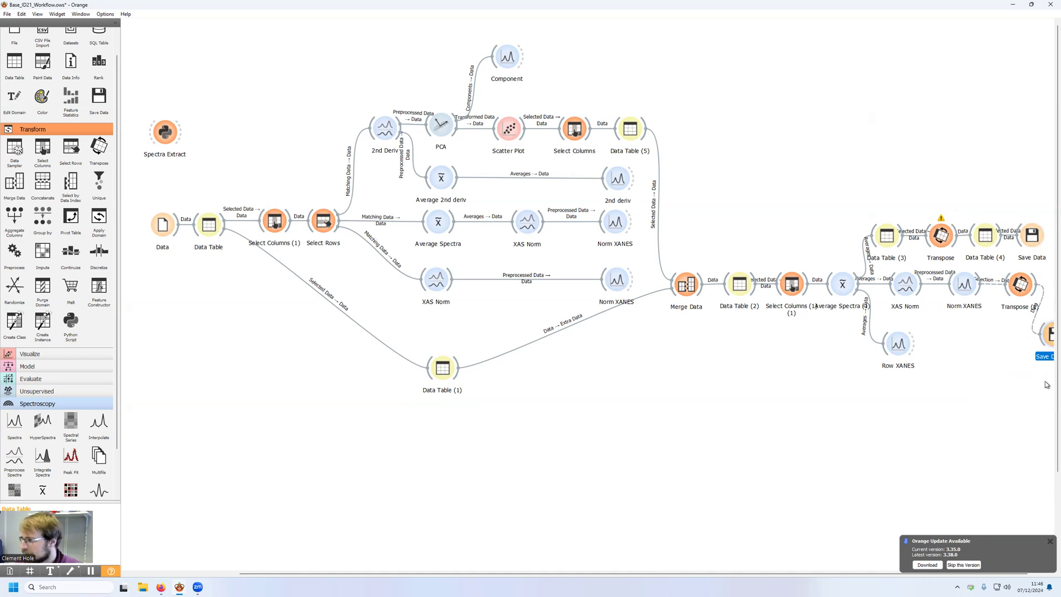
left_click_drag(994, 391, 1046, 287)
key("Delete")
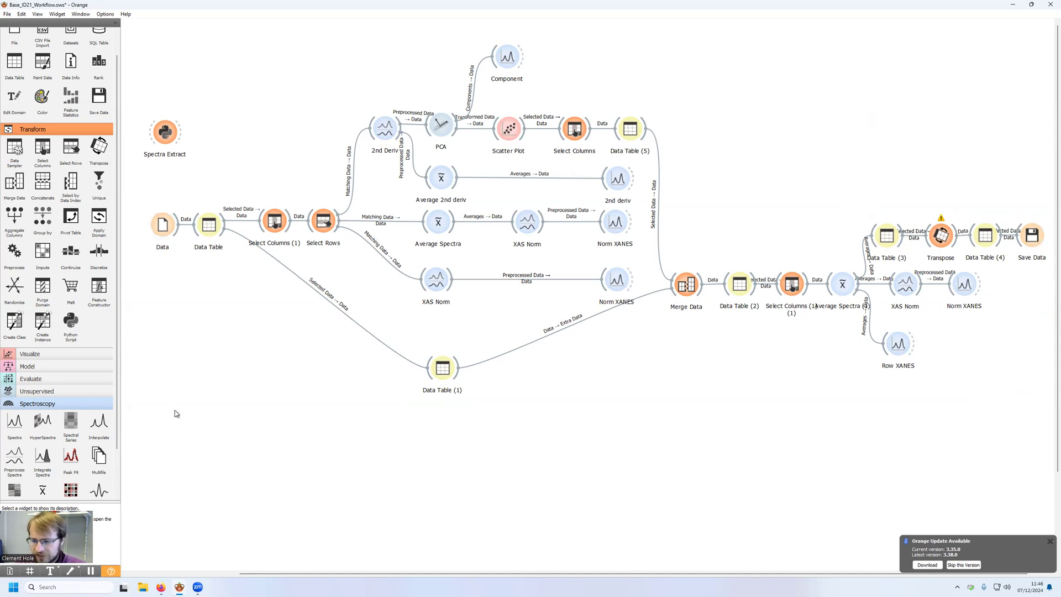
Step: Move the Data file widget away from Data Table and remove the link between them
left_click_drag(295, 572, 184, 573)
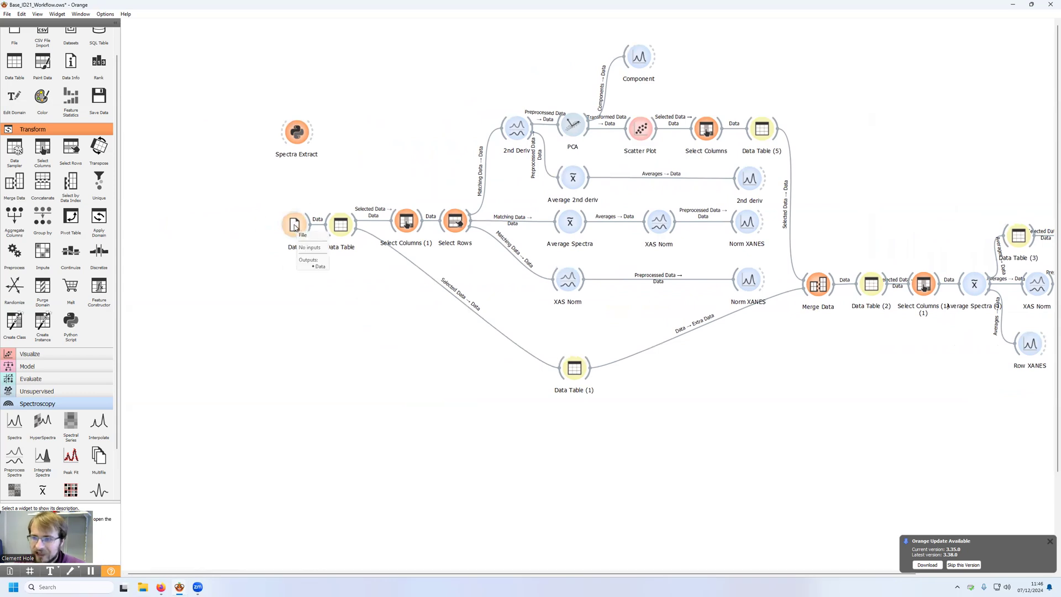
left_click_drag(294, 224, 166, 177)
key("Delete")
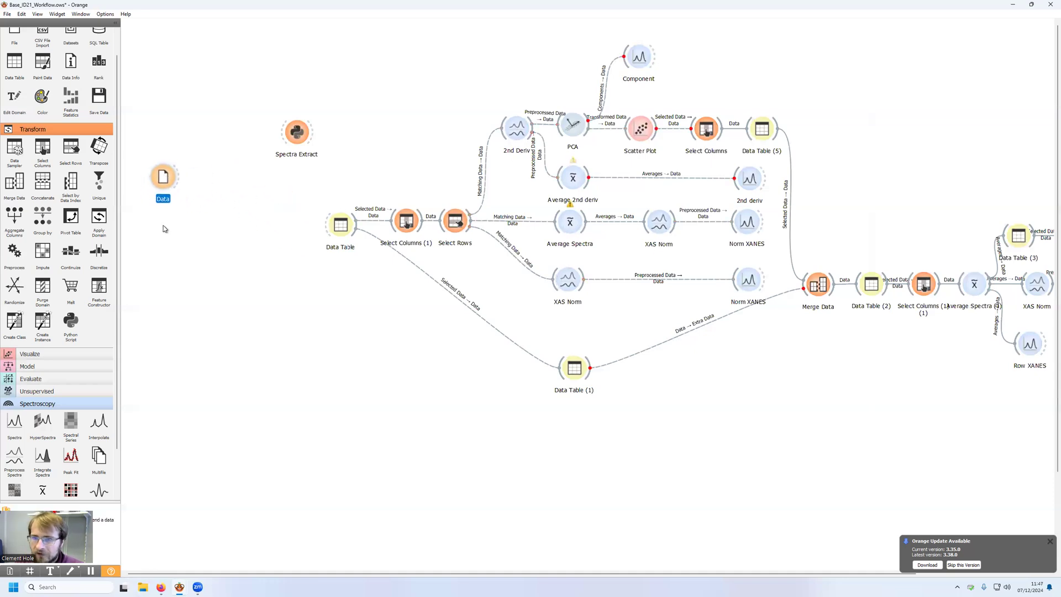
Step: Add a second File widget, place it just below Data and rename it References
scroll(38, 144, "up", 2)
left_click(15, 58)
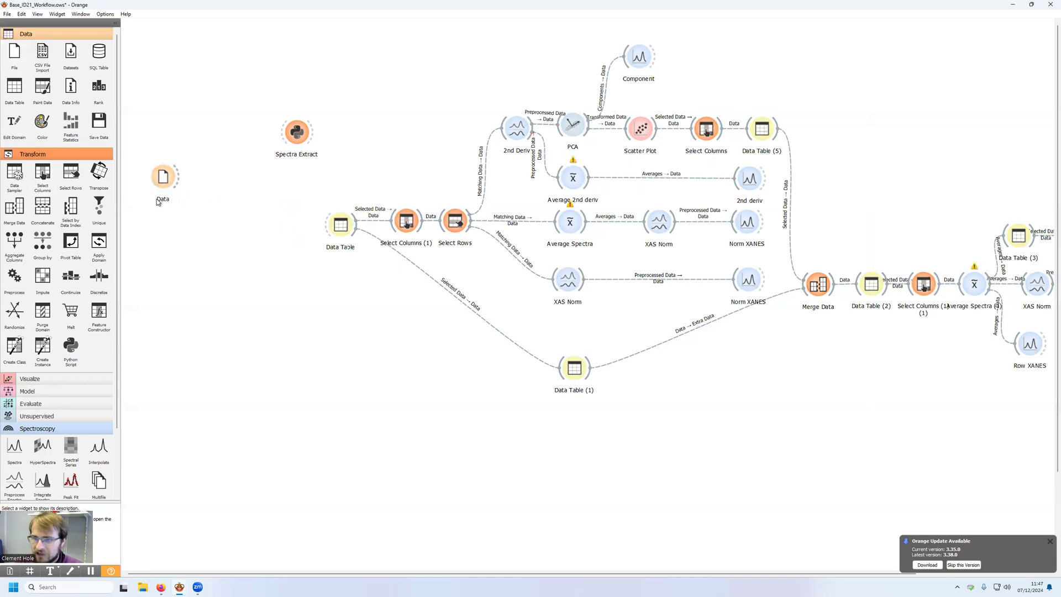
scroll(479, 293, "down", 3)
scroll(544, 292, "up", 3)
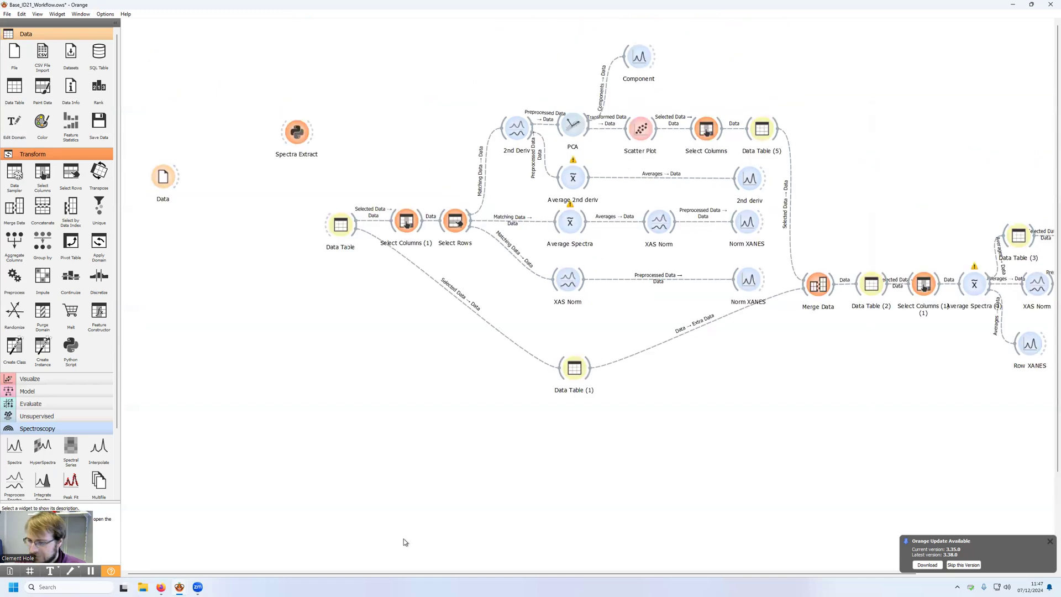
left_click_drag(342, 574, 475, 558)
left_click_drag(958, 292, 170, 351)
left_click_drag(421, 575, 291, 574)
left_click_drag(325, 353, 161, 249)
key("F2")
type("Refee")
type("ences")
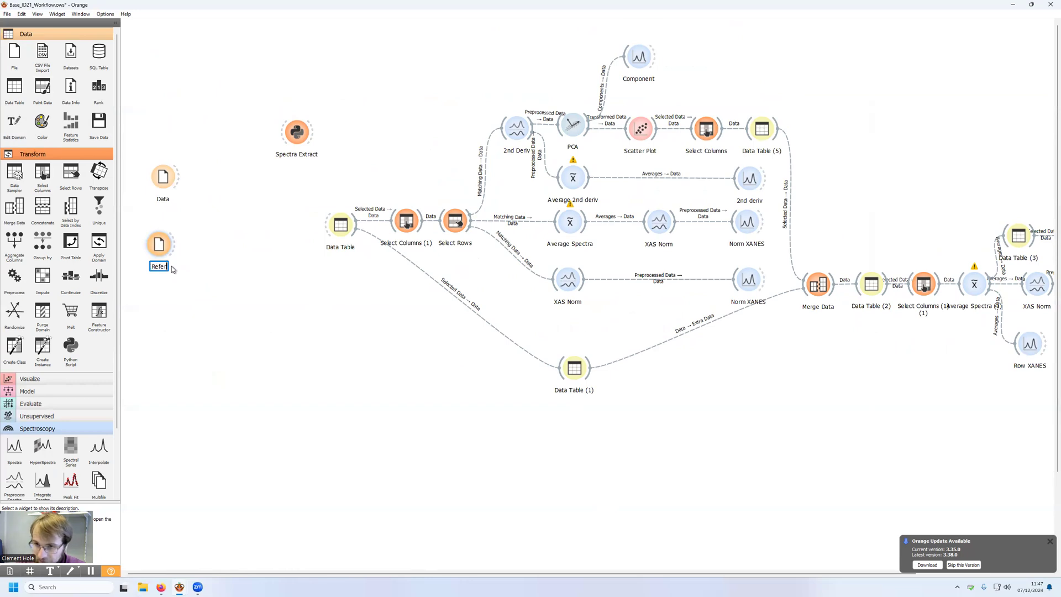
key("Return")
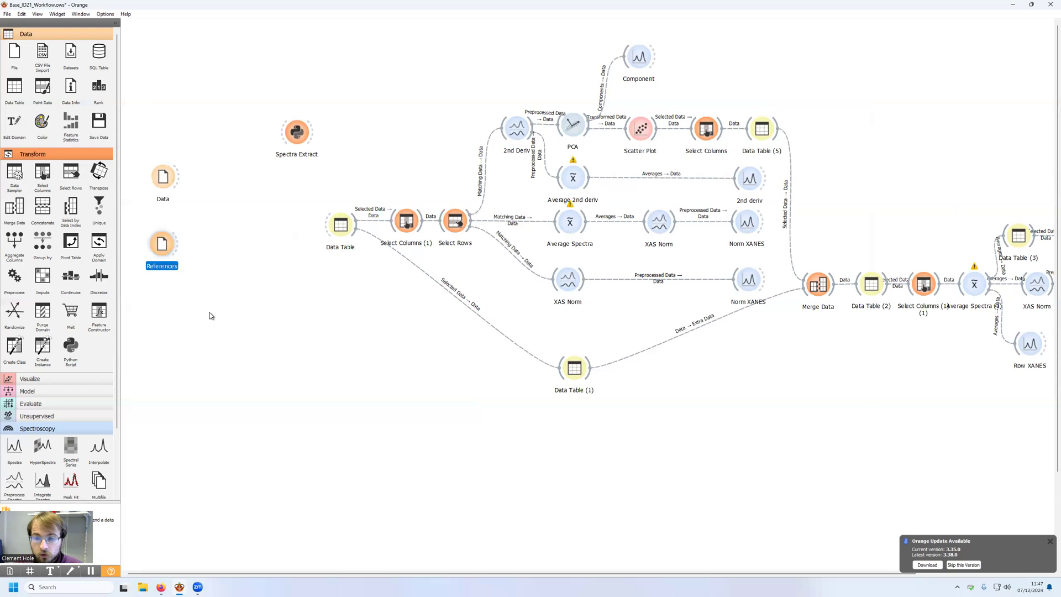
Step: Connect a new Interpolate widget to References and link Data to it as the interpolation points
left_click_drag(181, 243, 204, 247)
left_click(231, 268)
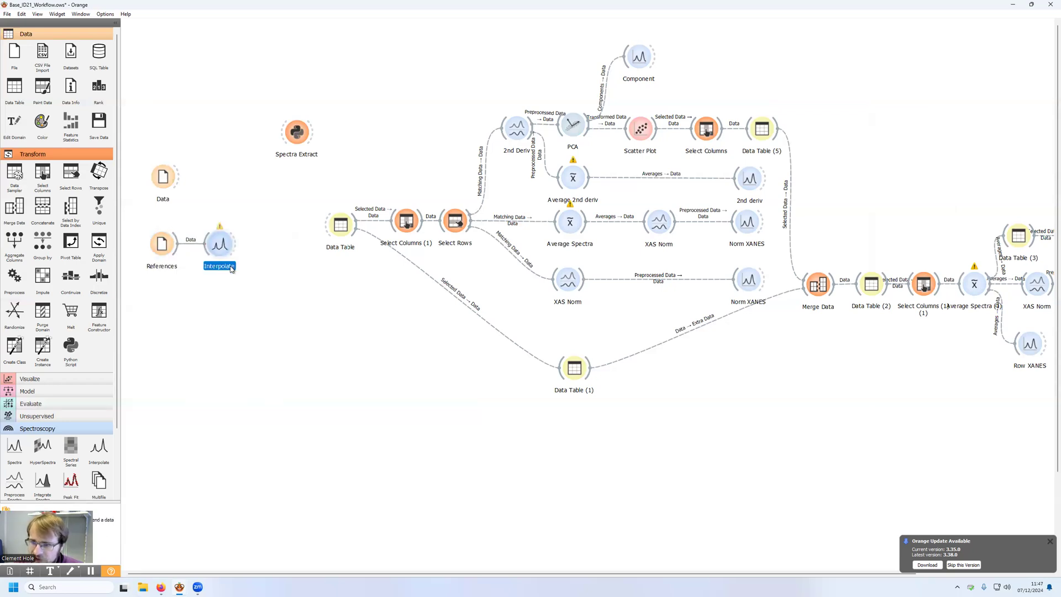
left_click_drag(181, 178, 215, 245)
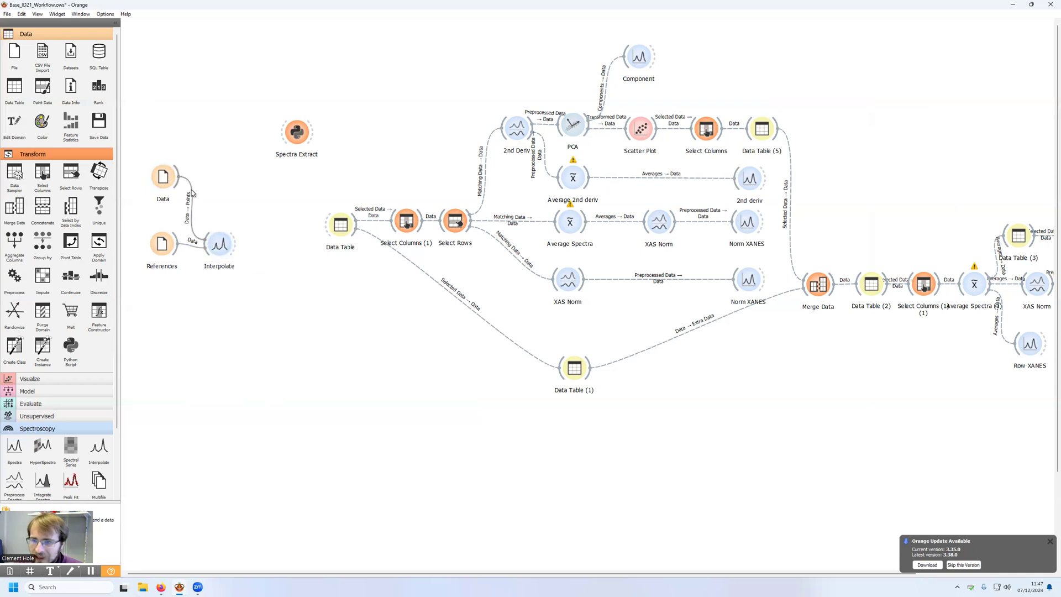
left_click(162, 250)
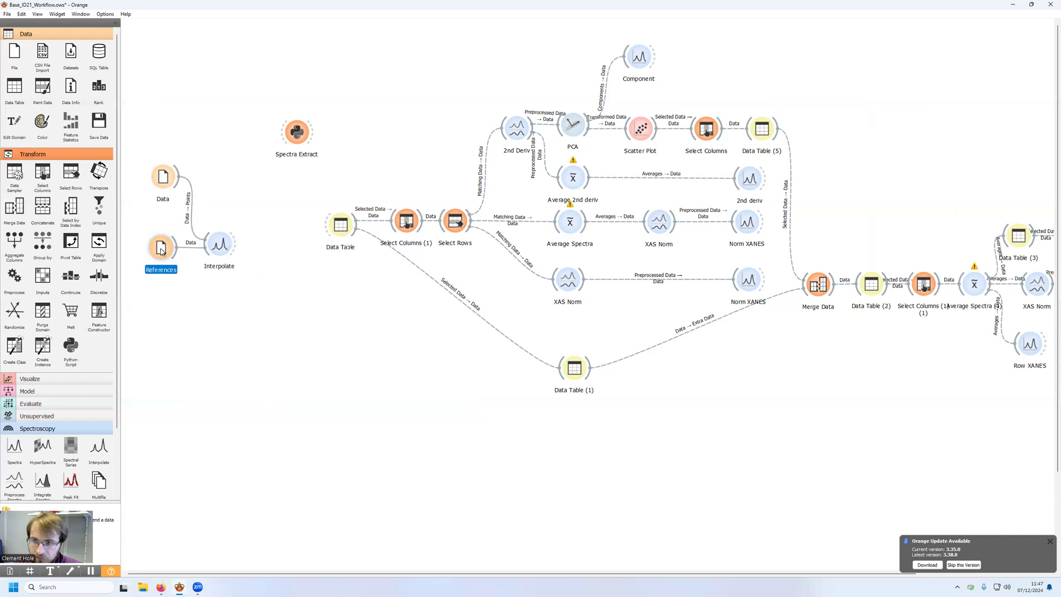
left_click(161, 179)
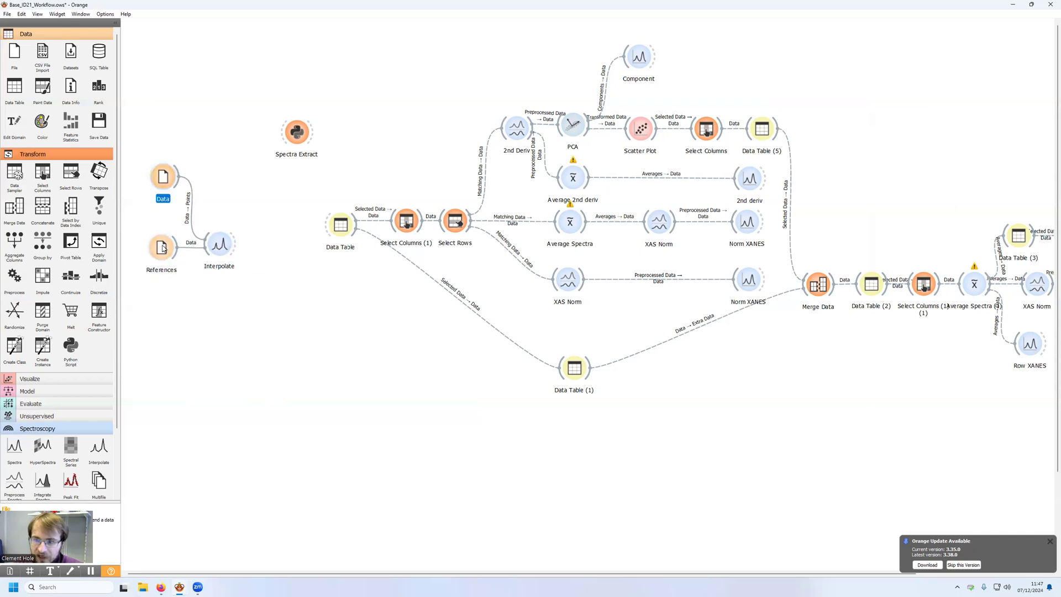
left_click(162, 247)
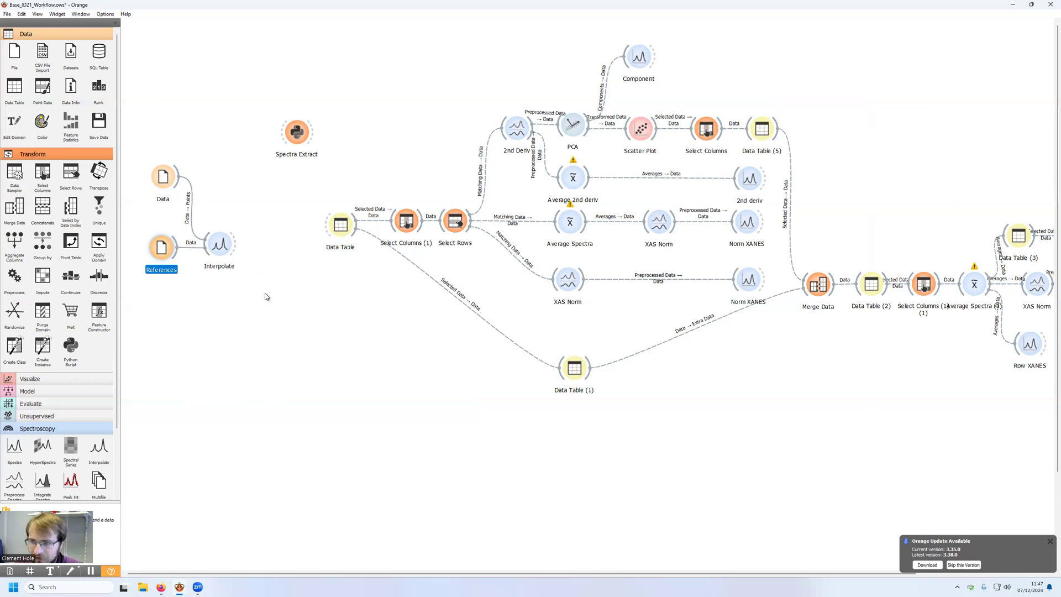
Step: Insert a Concatenate widget before Data Table that combines Data with the interpolated references
left_click_drag(179, 177, 331, 224)
left_click(285, 244)
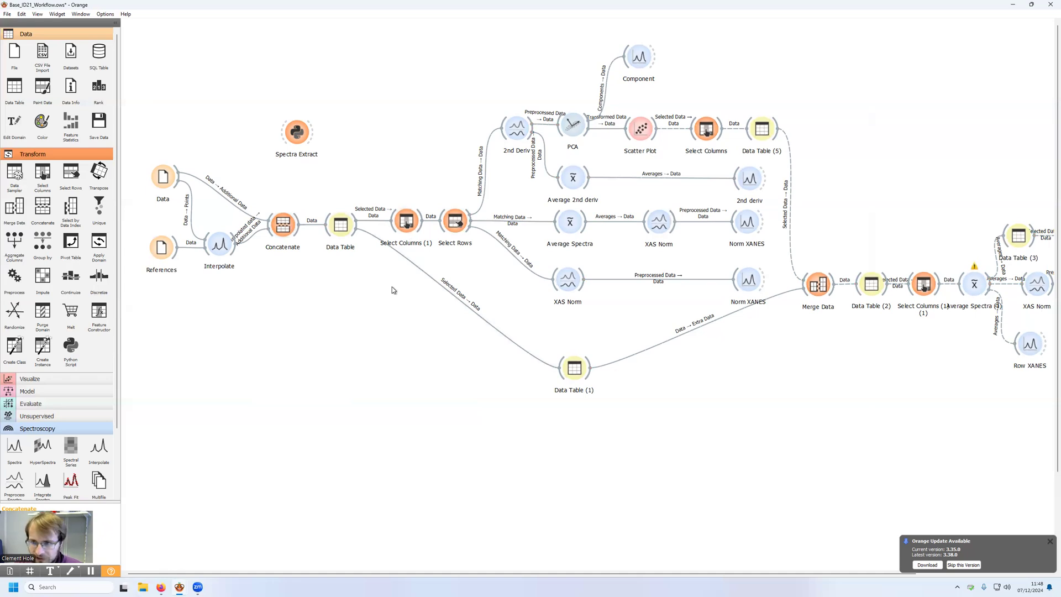
Step: Delete the link between Concatenate and Data Table, and select the References and Interpolate widgets
left_click(305, 219)
key("Delete")
left_click_drag(142, 230, 219, 277)
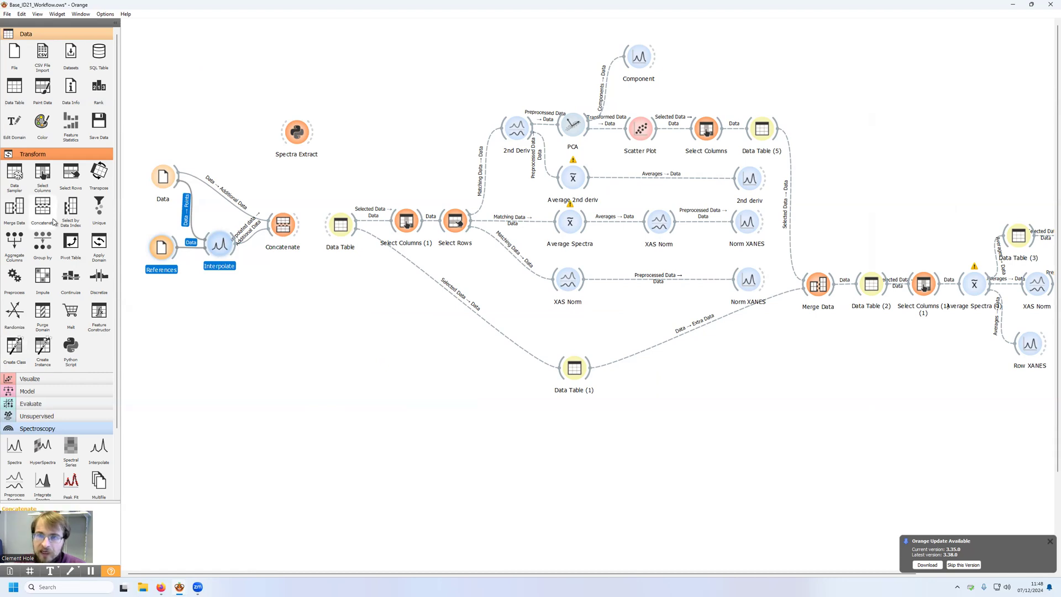
Step: Expand the Unsupervised widget category and look through the available widgets
scroll(54, 222, "down", 1)
left_click(55, 367)
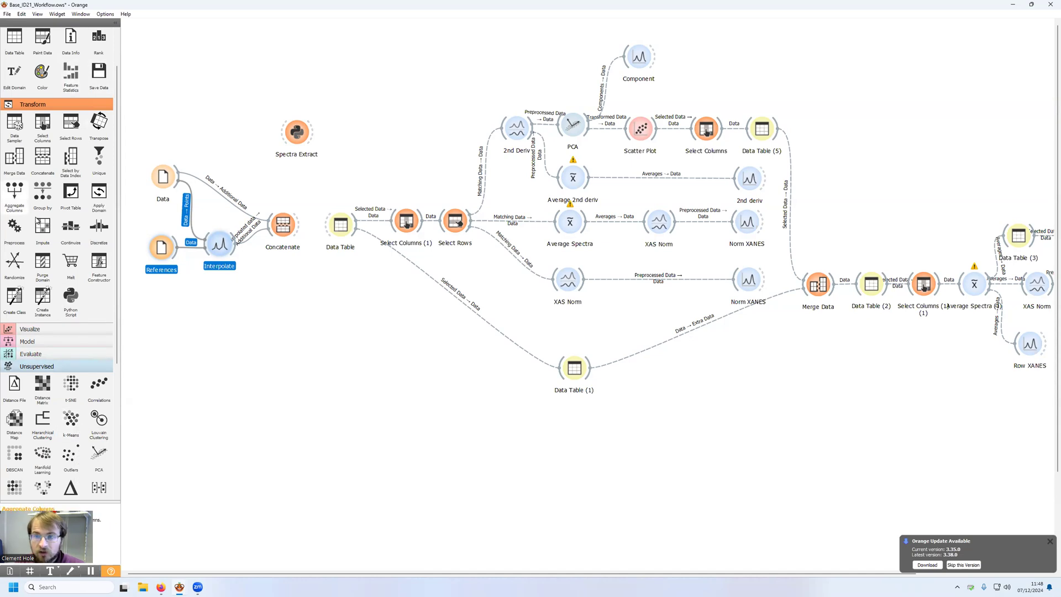
scroll(44, 240, "up", 2)
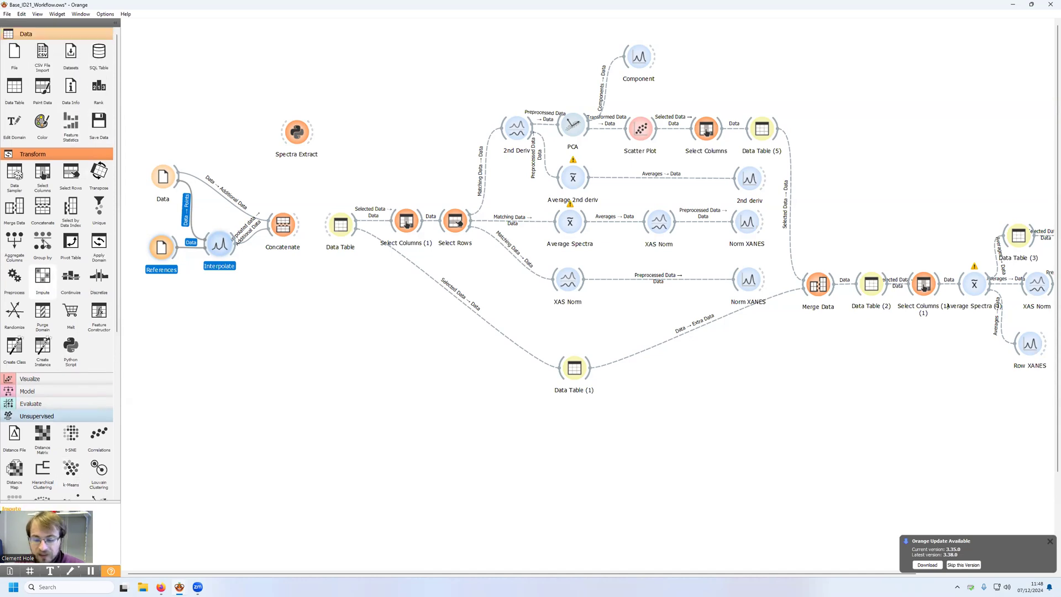